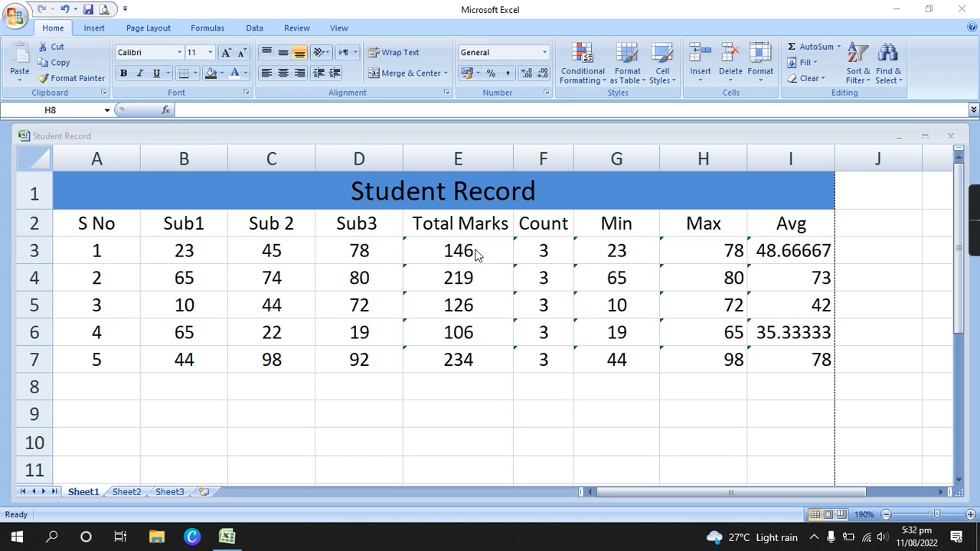
Examine the row 3 formulas behind Total Marks, Count, Min, Max and Avg.
{"action": "left_click", "coordinate": [459, 249]}
{"action": "left_click", "coordinate": [459, 251]}
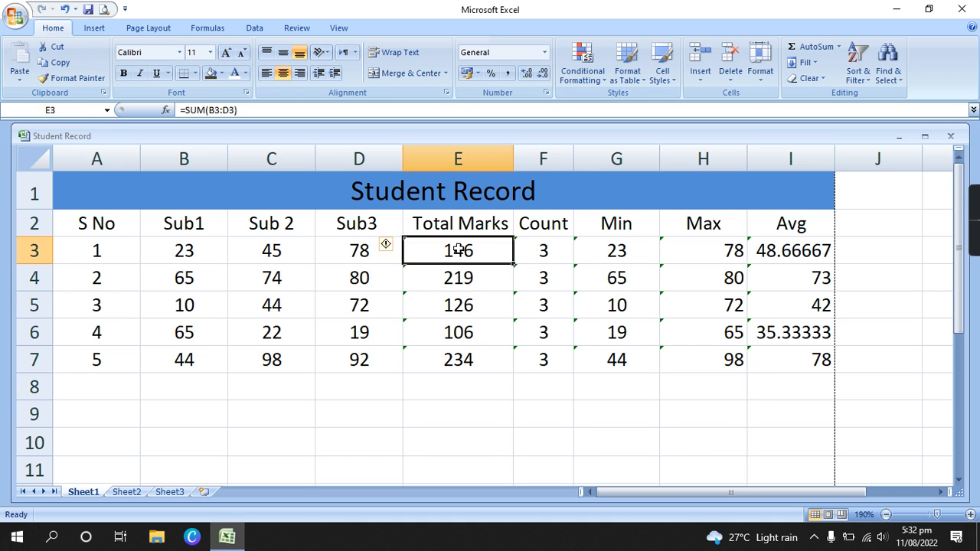
{"action": "left_click", "coordinate": [553, 252]}
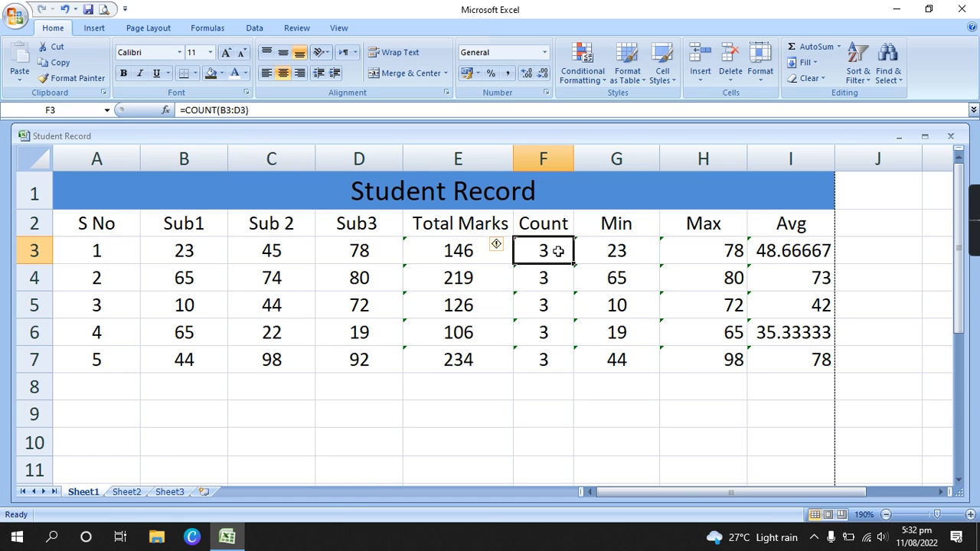
{"action": "left_click", "coordinate": [622, 250]}
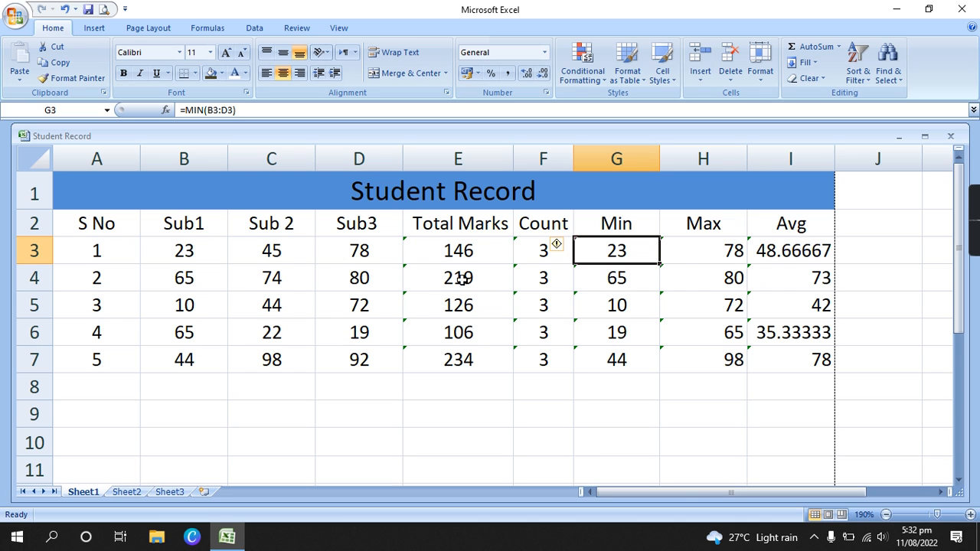
{"action": "left_click", "coordinate": [685, 253]}
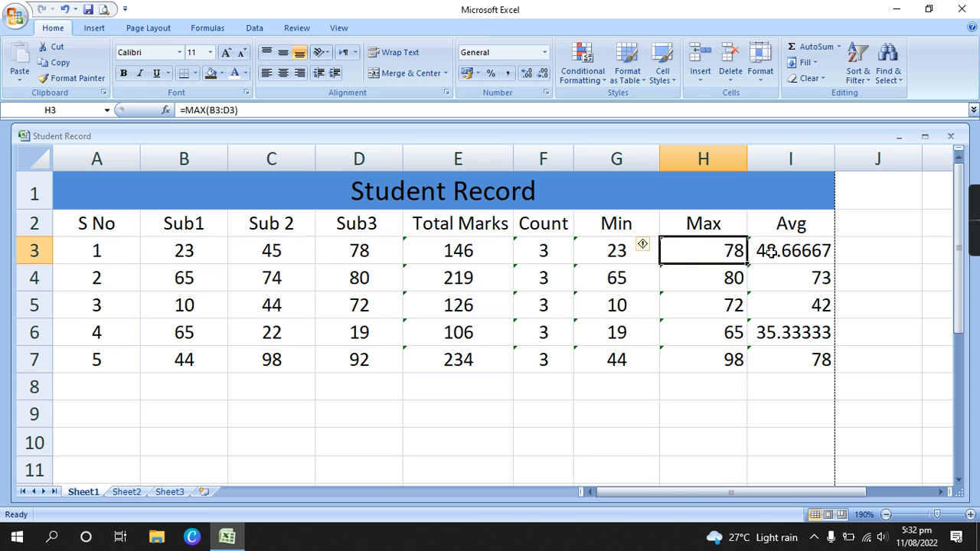
{"action": "left_click", "coordinate": [476, 251]}
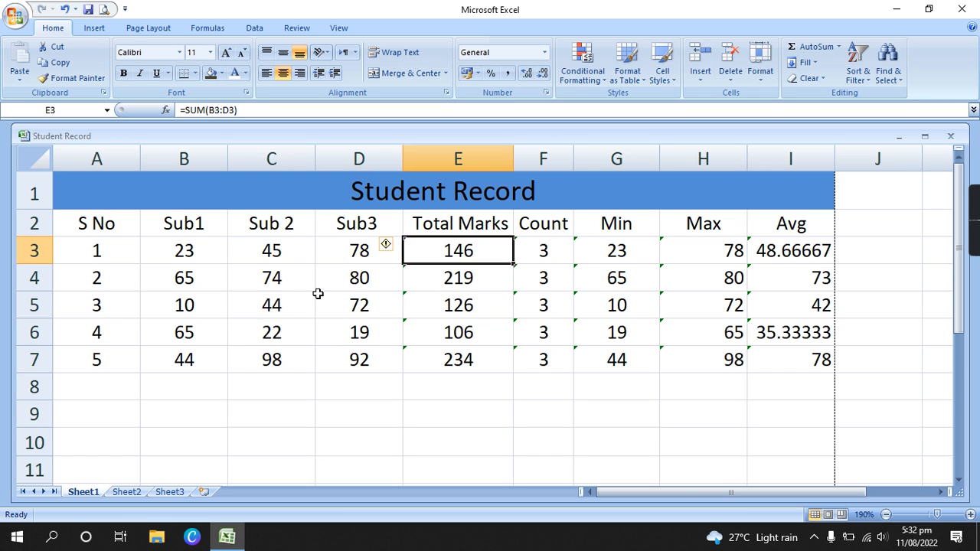
{"action": "left_click", "coordinate": [528, 243]}
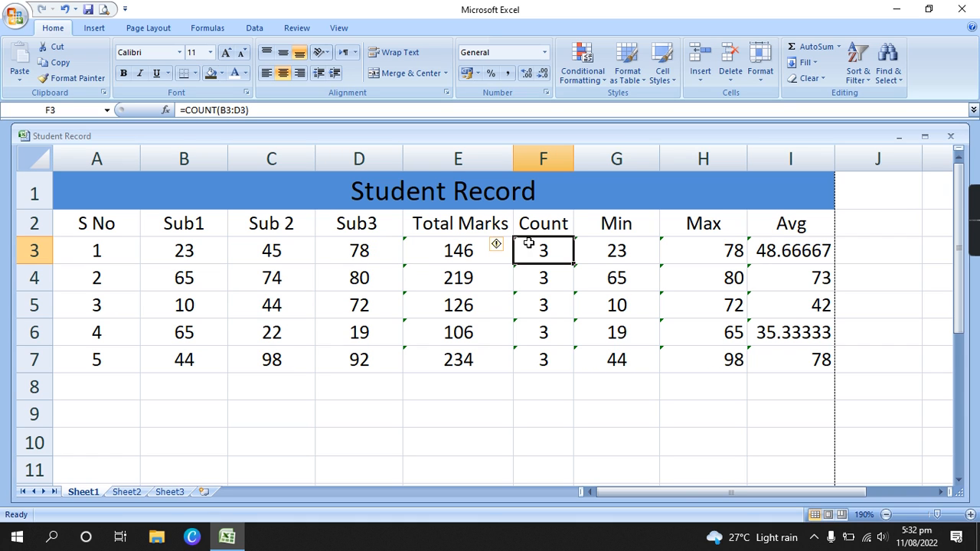
{"action": "left_click", "coordinate": [609, 248]}
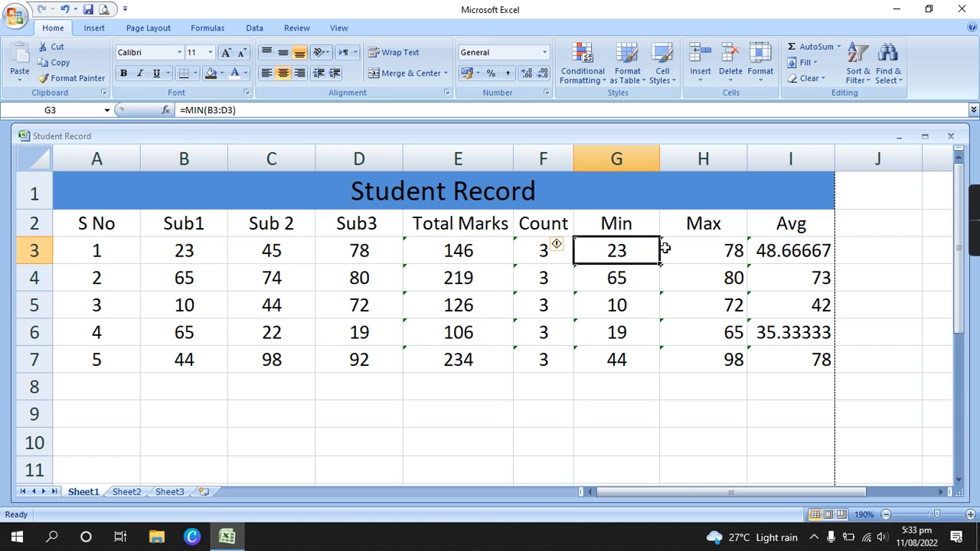
{"action": "left_click", "coordinate": [723, 239]}
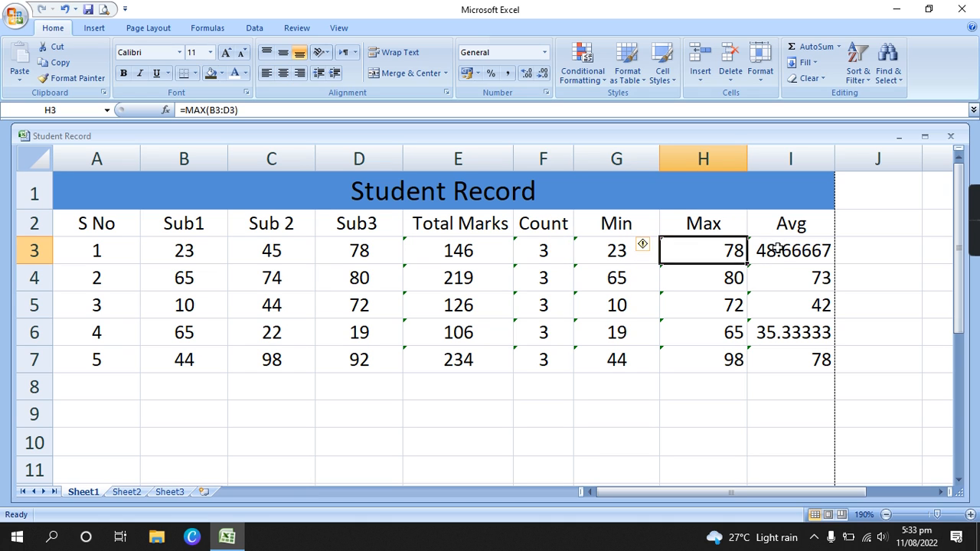
{"action": "left_click", "coordinate": [808, 251]}
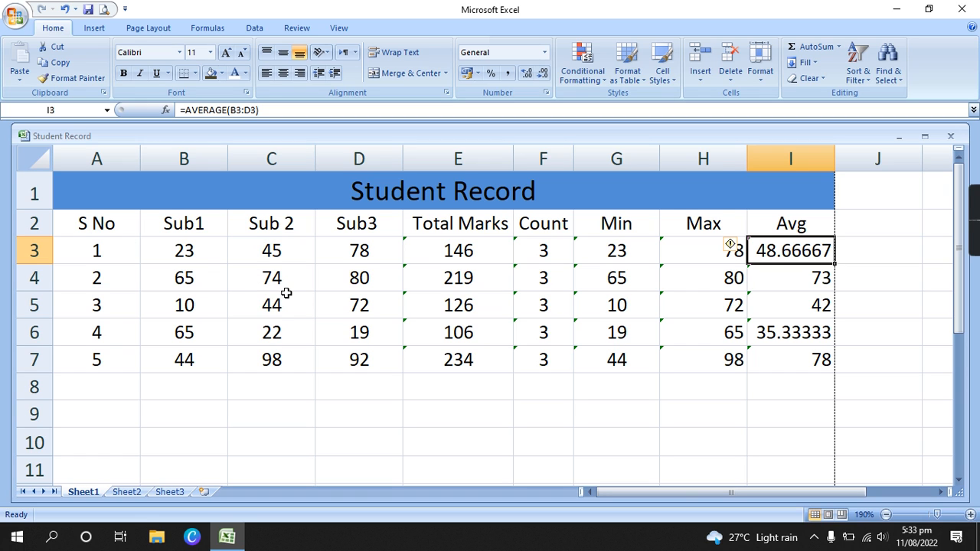
{"action": "left_click", "coordinate": [266, 193]}
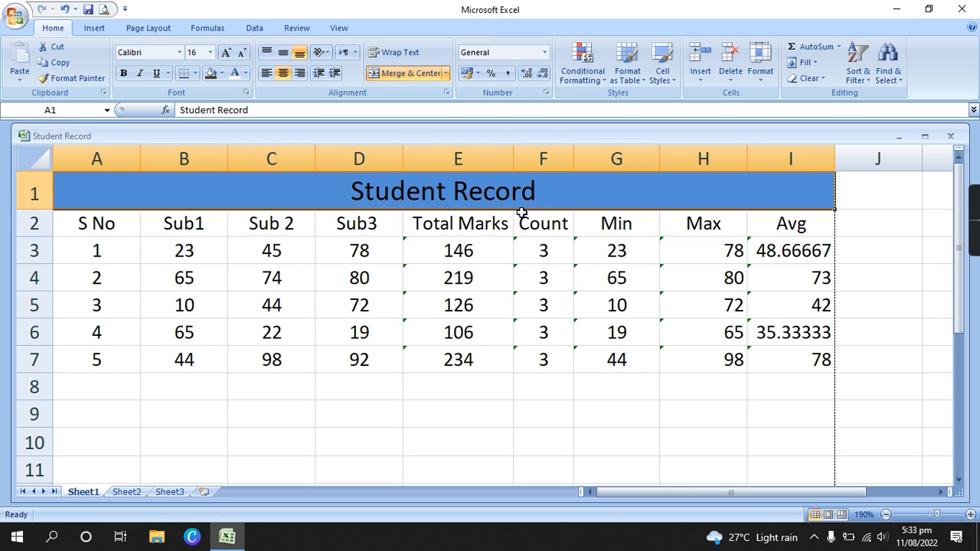
{"action": "left_click", "coordinate": [895, 348]}
{"action": "left_click", "coordinate": [616, 283]}
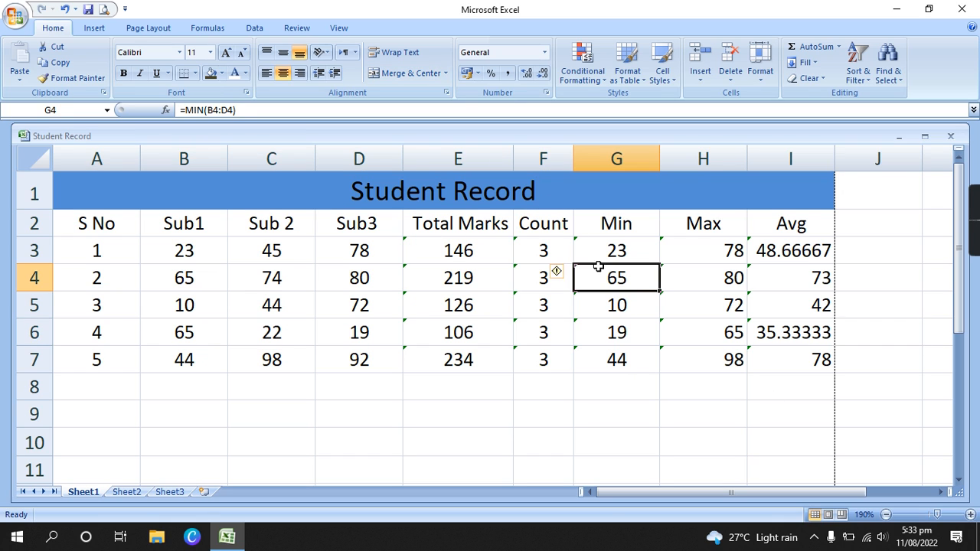
{"action": "left_click", "coordinate": [463, 247]}
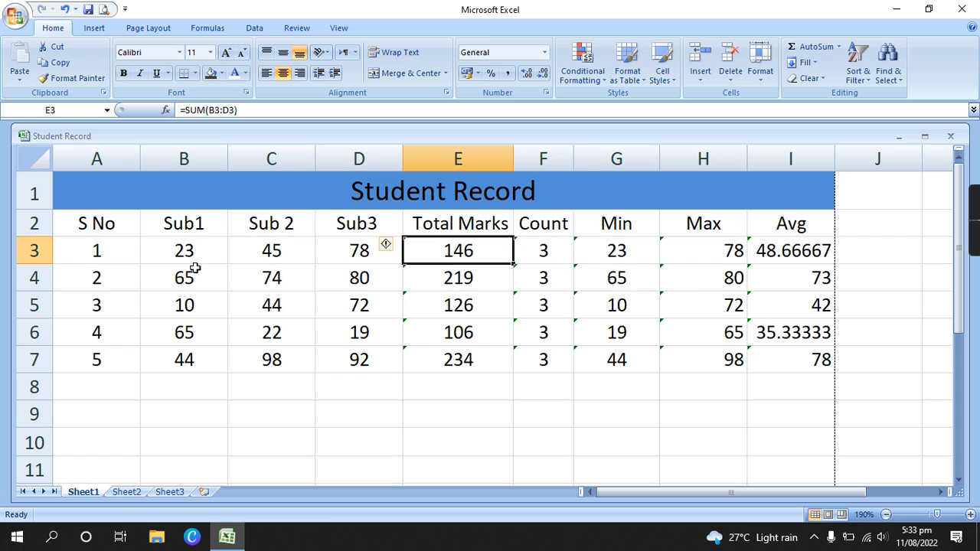
{"action": "left_click", "coordinate": [61, 222]}
{"action": "left_click", "coordinate": [449, 444]}
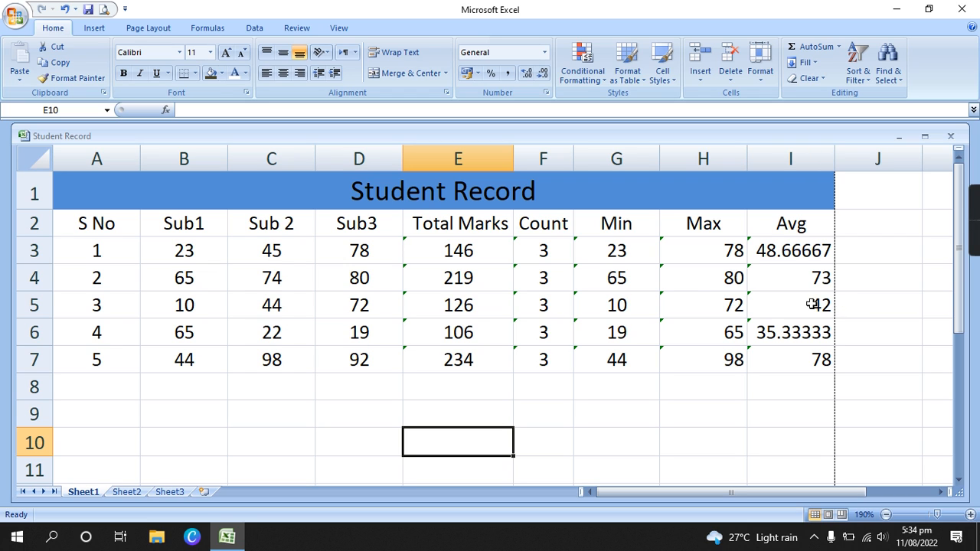
{"action": "left_click", "coordinate": [779, 428]}
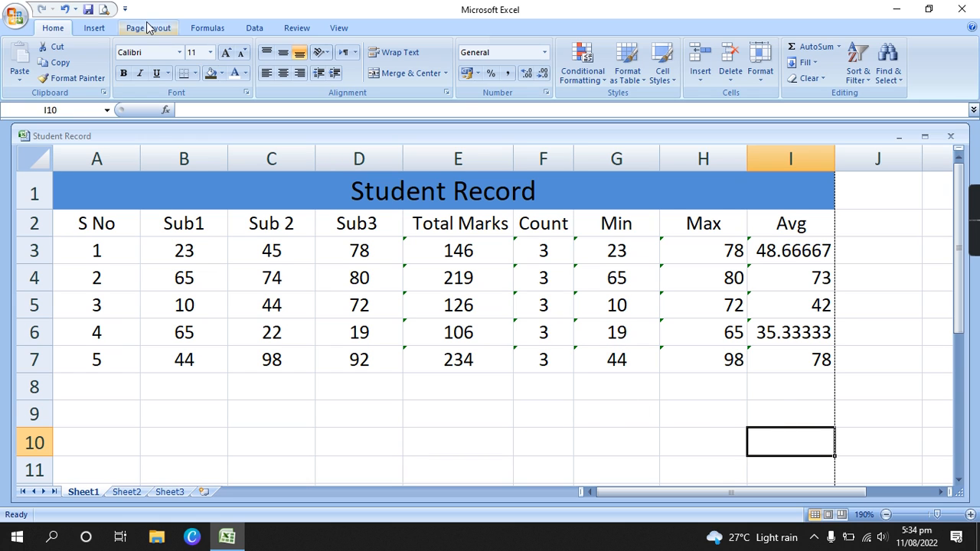
Remove the Print Preview command from the Quick Access Toolbar and add it back.
{"action": "left_click", "coordinate": [125, 9]}
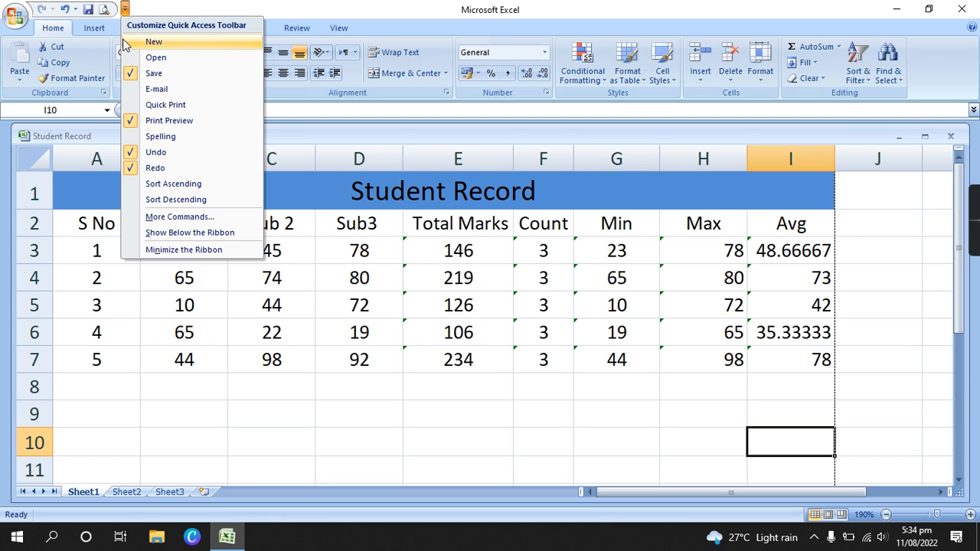
{"action": "left_click", "coordinate": [164, 9]}
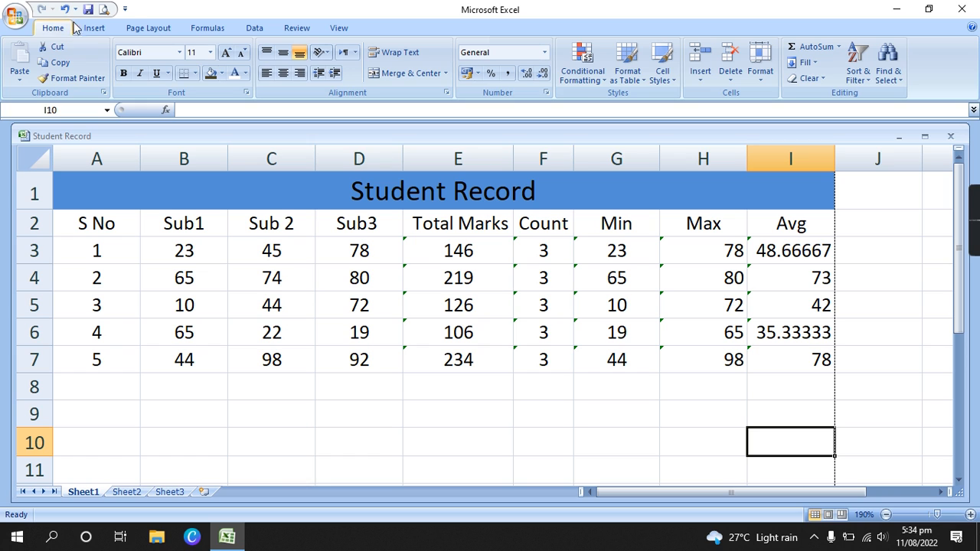
{"action": "left_click", "coordinate": [124, 10]}
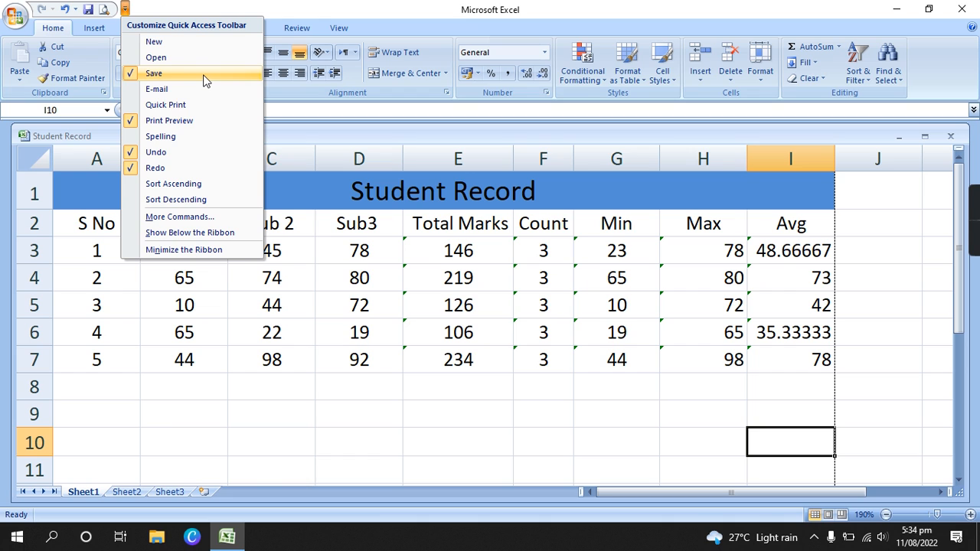
{"action": "left_click", "coordinate": [212, 123]}
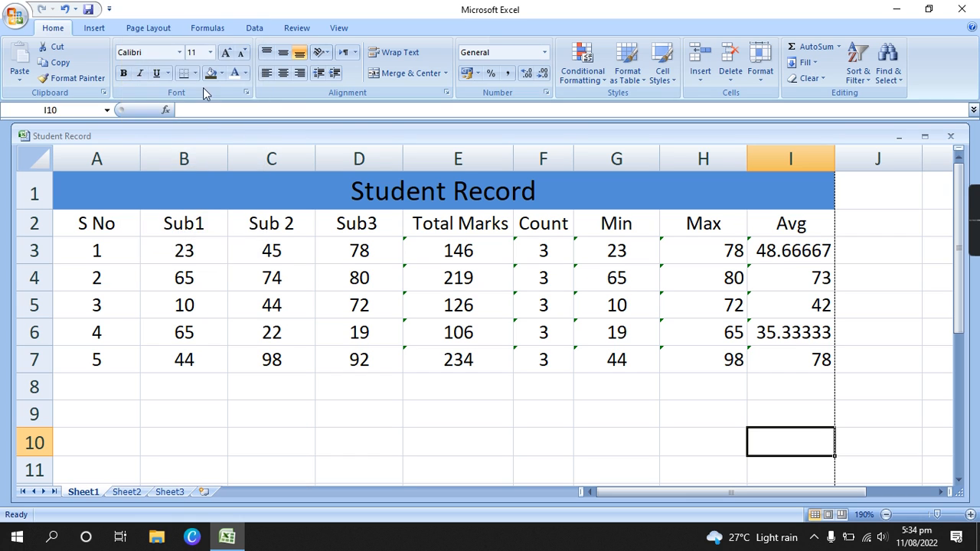
{"action": "left_click", "coordinate": [111, 10]}
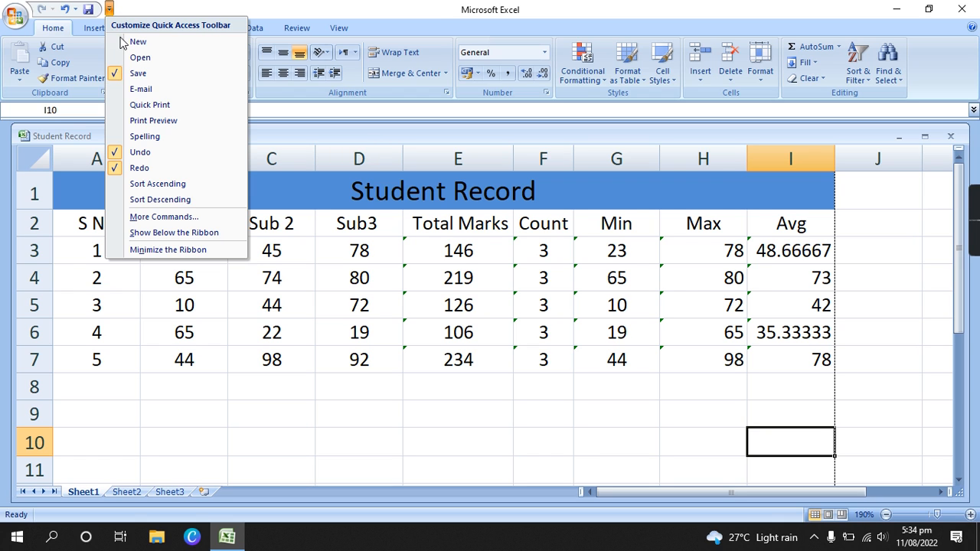
{"action": "left_click", "coordinate": [155, 120]}
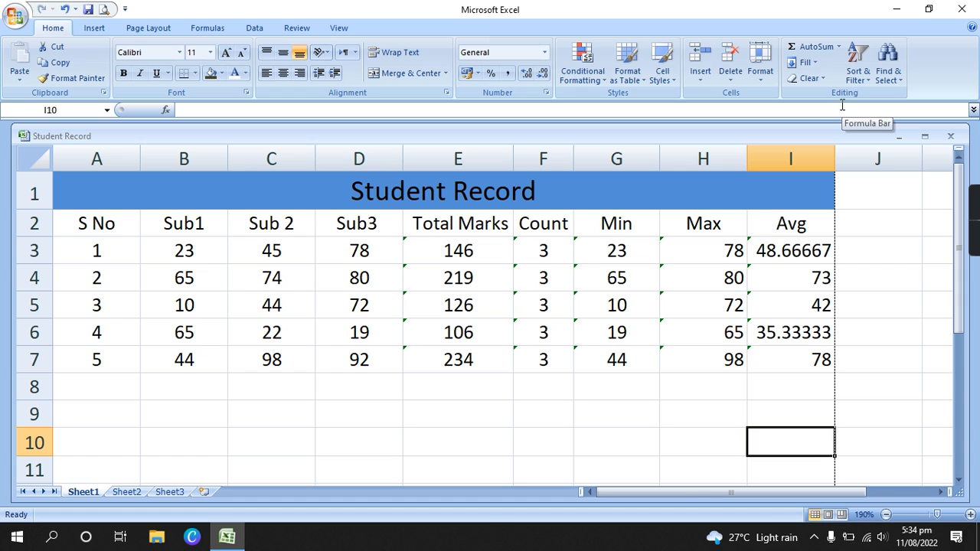
Examine the Student Record table in print preview for borders and return to the worksheet.
{"action": "key", "text": "ctrl+F2"}
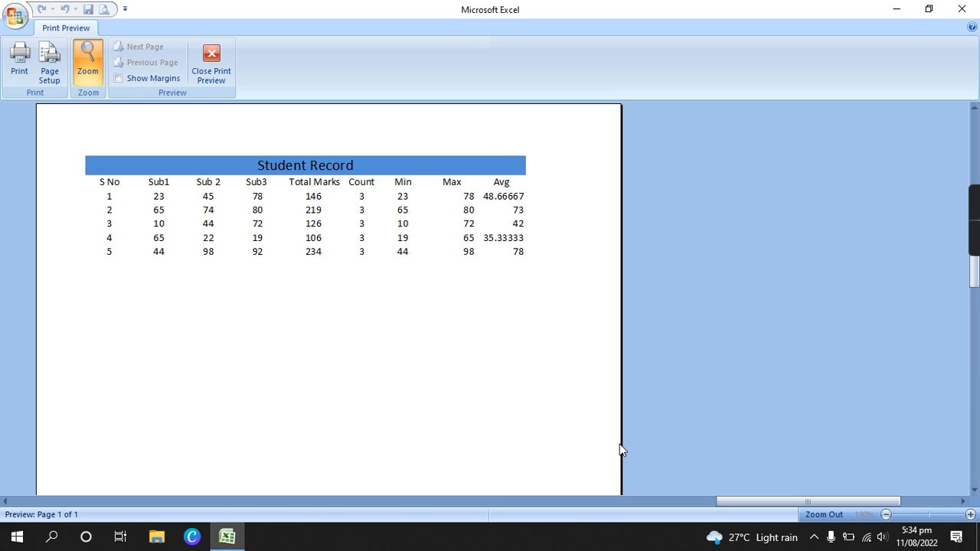
{"action": "left_click", "coordinate": [211, 62]}
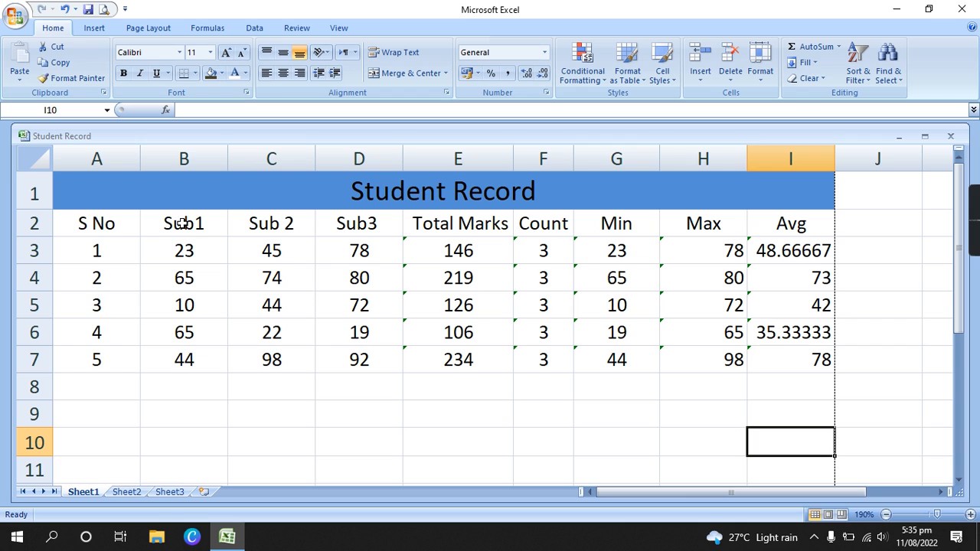
{"action": "key", "text": "ctrl+F2"}
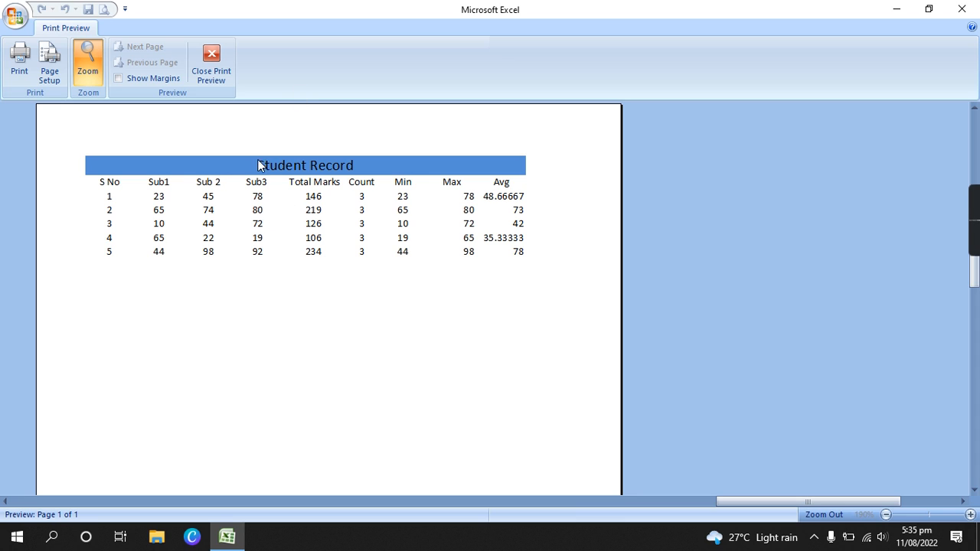
{"action": "left_click", "coordinate": [211, 59]}
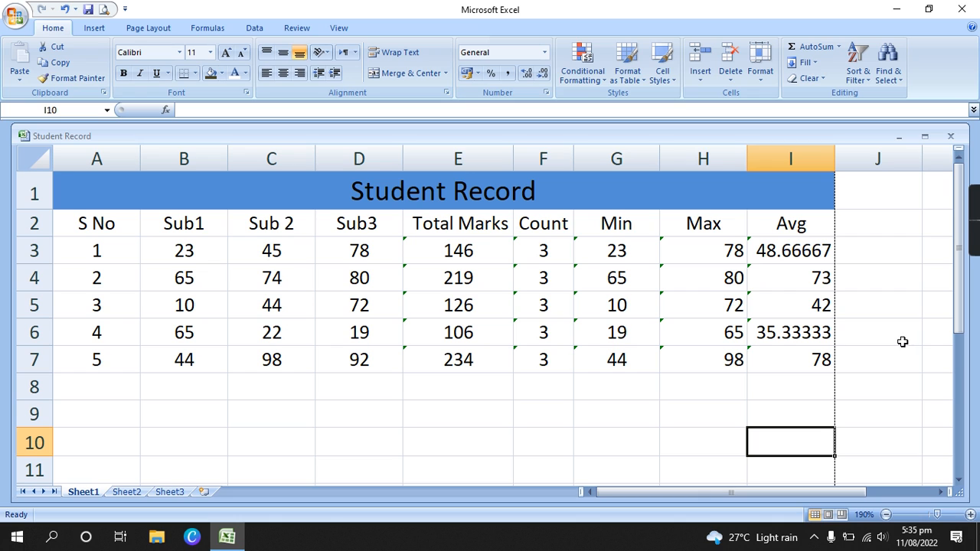
{"action": "key", "text": "alt"}
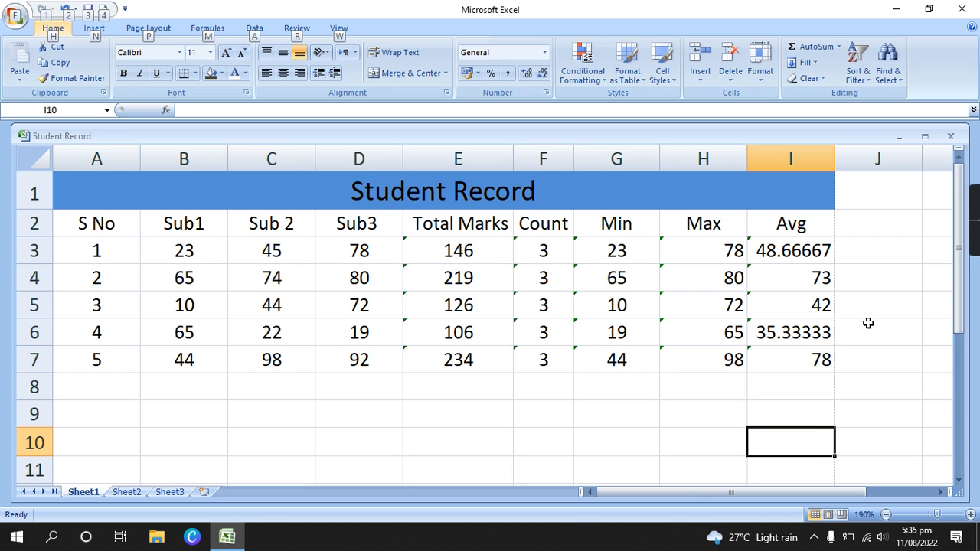
{"action": "key", "text": "h"}
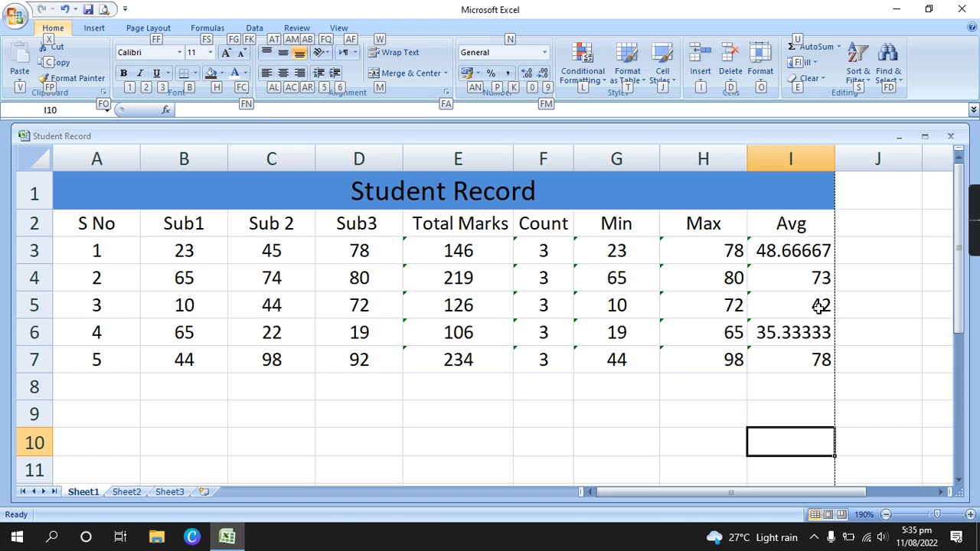
{"action": "key", "text": "b"}
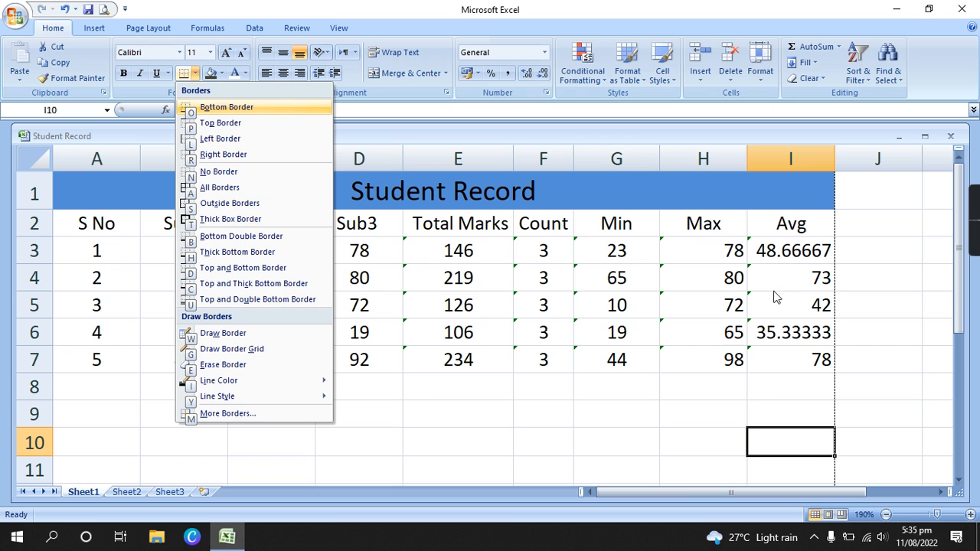
{"action": "left_click", "coordinate": [579, 440]}
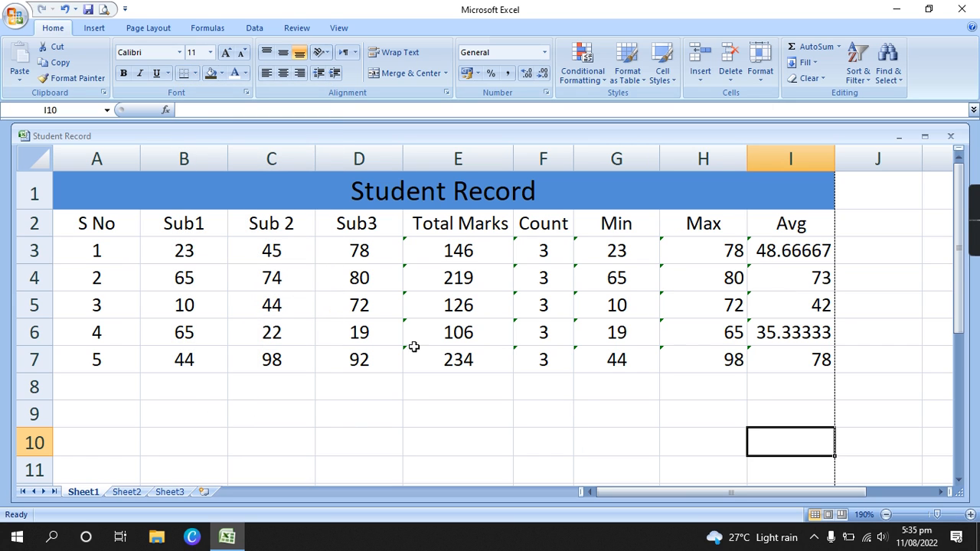
Apply a bottom border to the whole Student Record table, A1:I7.
{"action": "left_click_drag", "start_coordinate": [63, 204], "coordinate": [430, 358]}
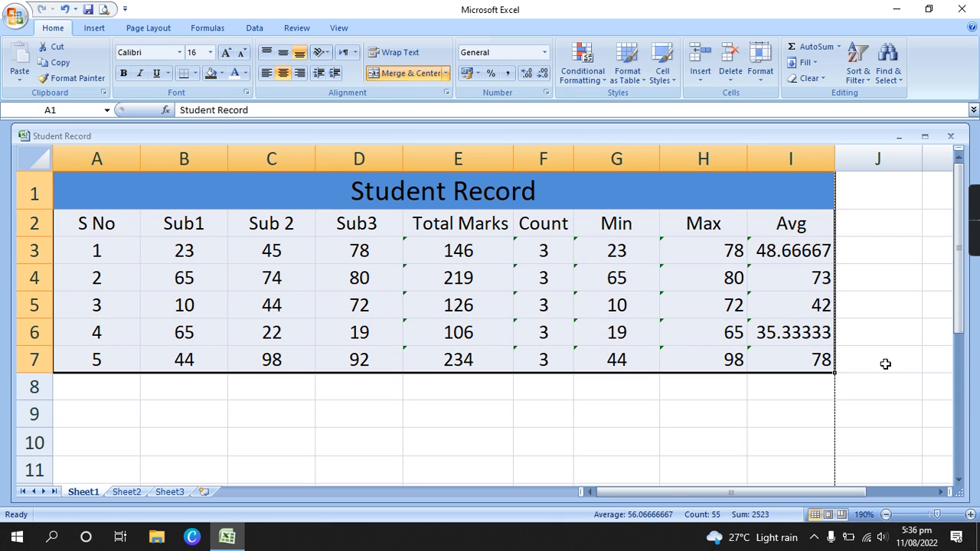
{"action": "key", "text": "alt"}
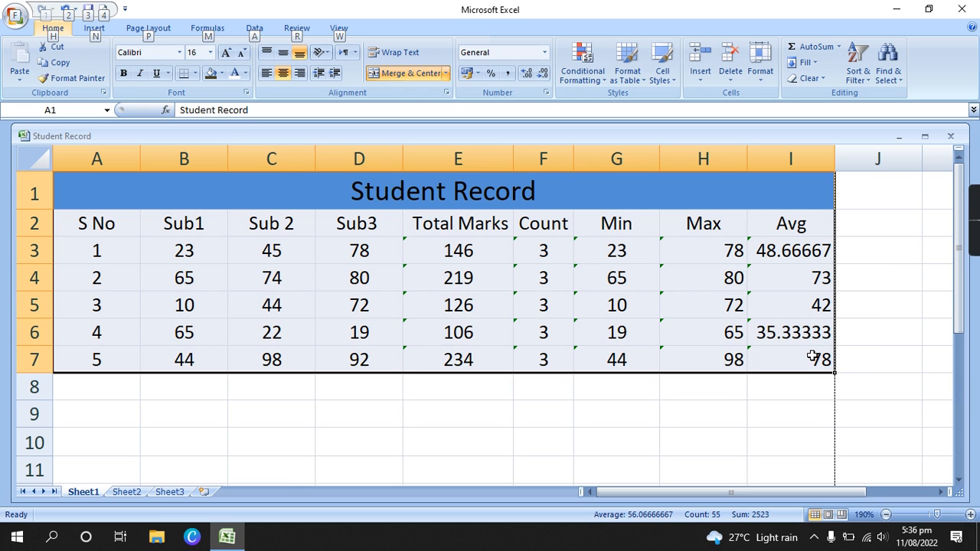
{"action": "key", "text": "h"}
{"action": "key", "text": "b"}
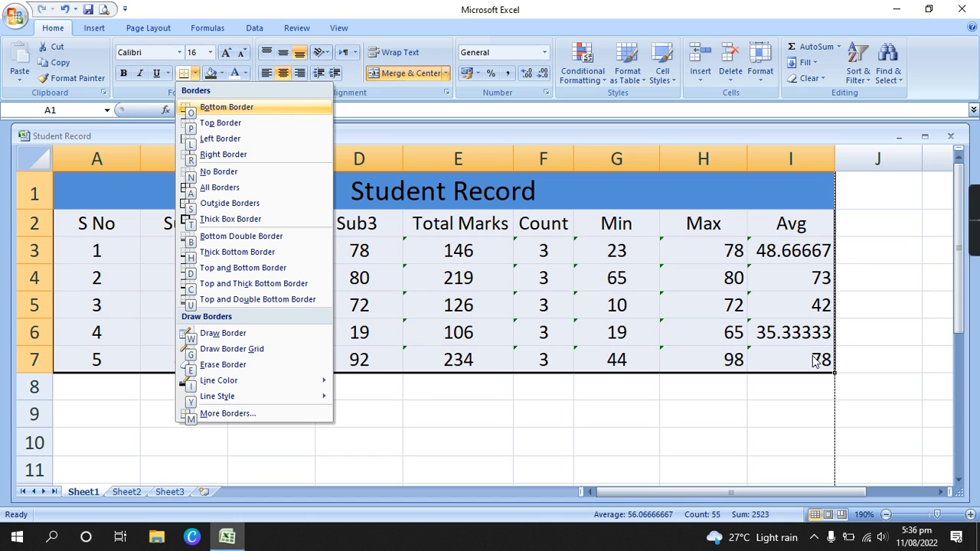
{"action": "key", "text": "Escape"}
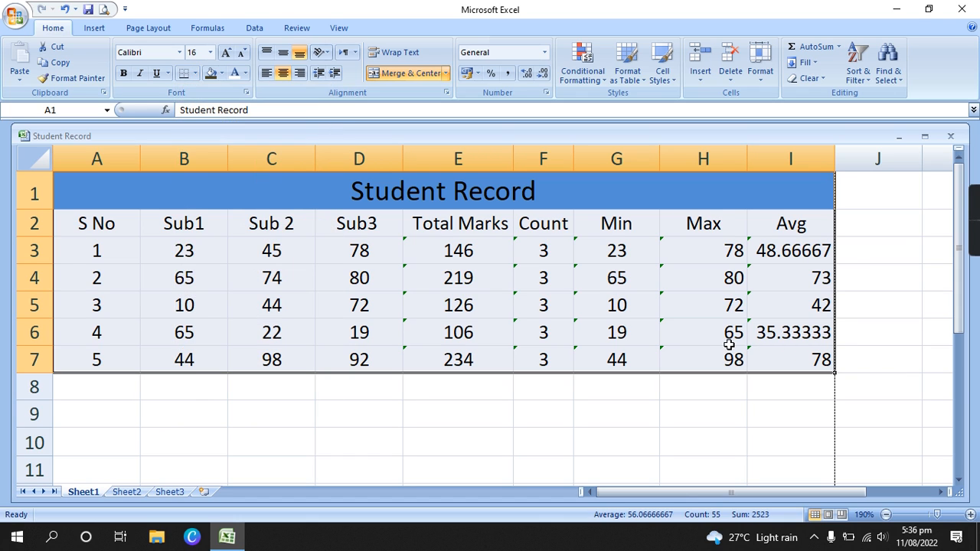
Deselect the table, check its bottom border in print preview, and return to the worksheet.
{"action": "left_click", "coordinate": [772, 426]}
{"action": "left_click", "coordinate": [915, 389]}
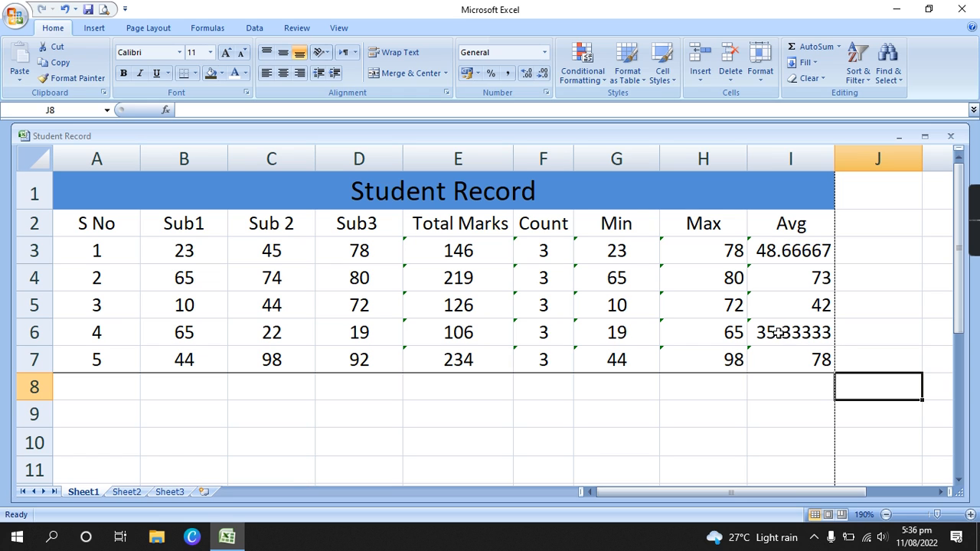
{"action": "key", "text": "ctrl+F2"}
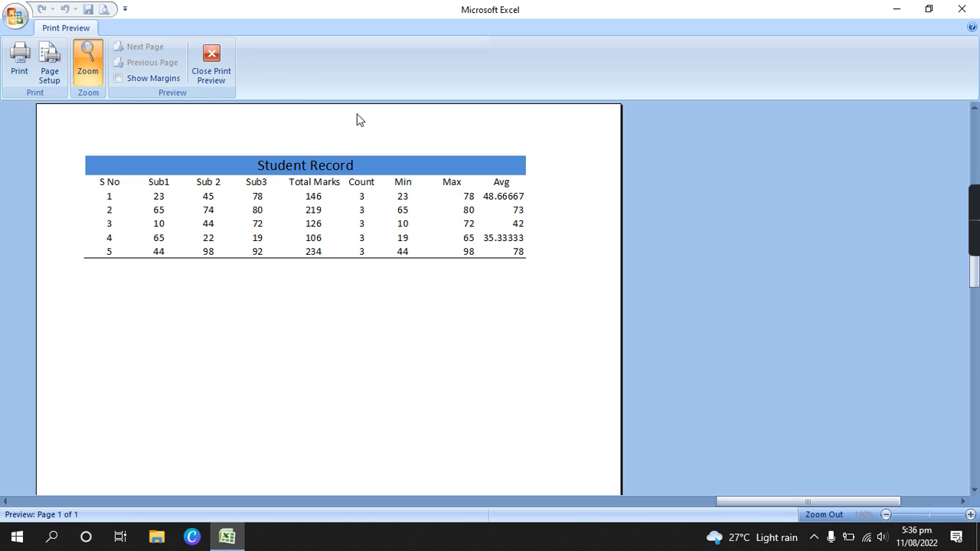
{"action": "left_click", "coordinate": [220, 67]}
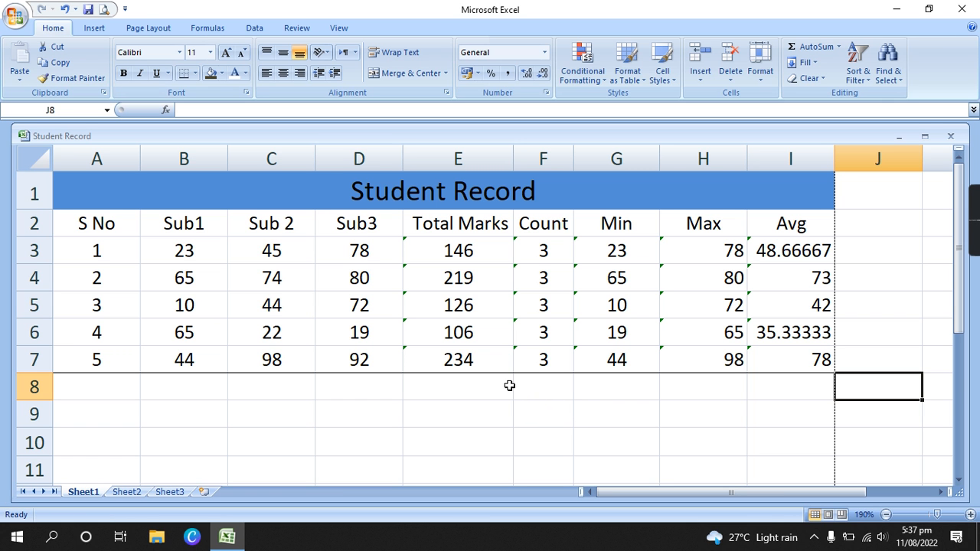
Apply a right border to the whole Student Record table, A1:I7.
{"action": "left_click_drag", "start_coordinate": [80, 193], "coordinate": [551, 352]}
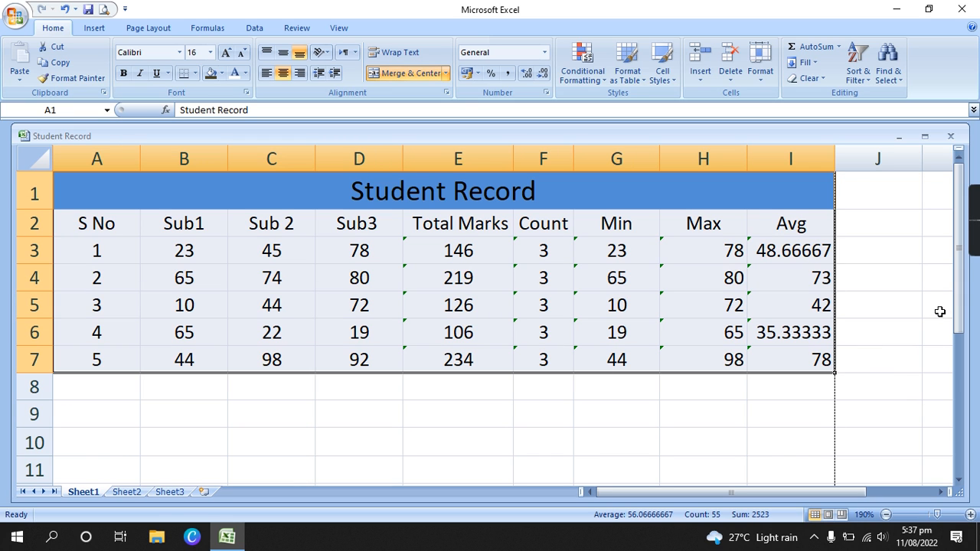
{"action": "key", "text": "alt"}
{"action": "key", "text": "h"}
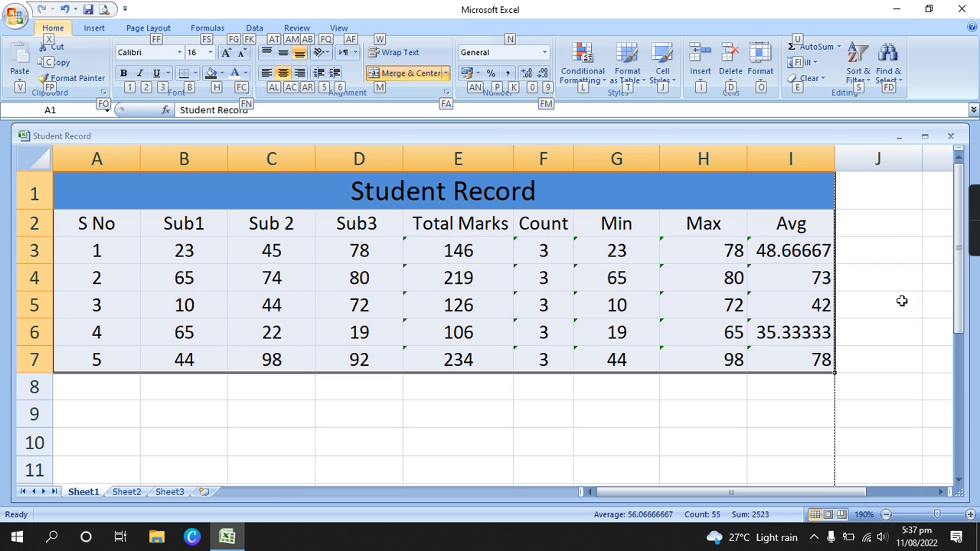
{"action": "key", "text": "b"}
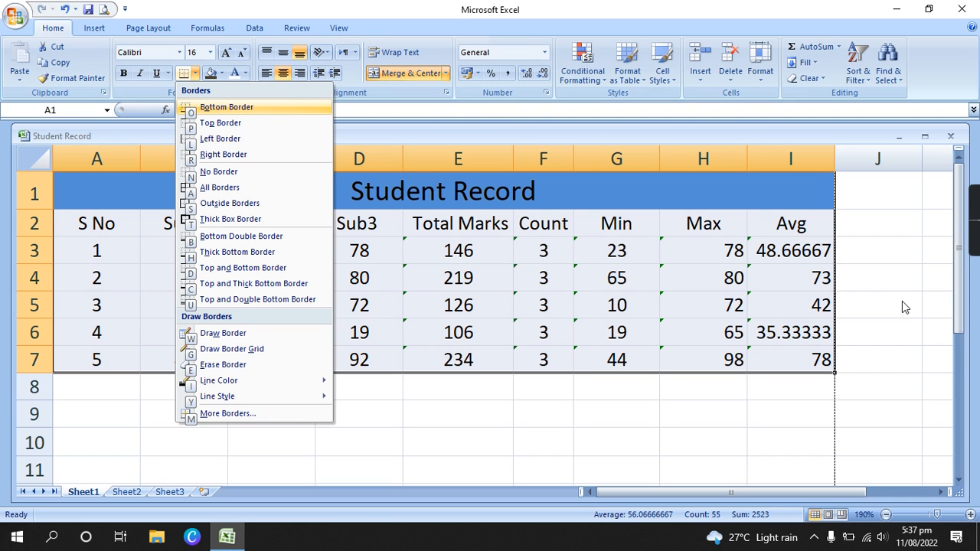
{"action": "key", "text": "Down"}
{"action": "key", "text": "Down"}
{"action": "key", "text": "Down"}
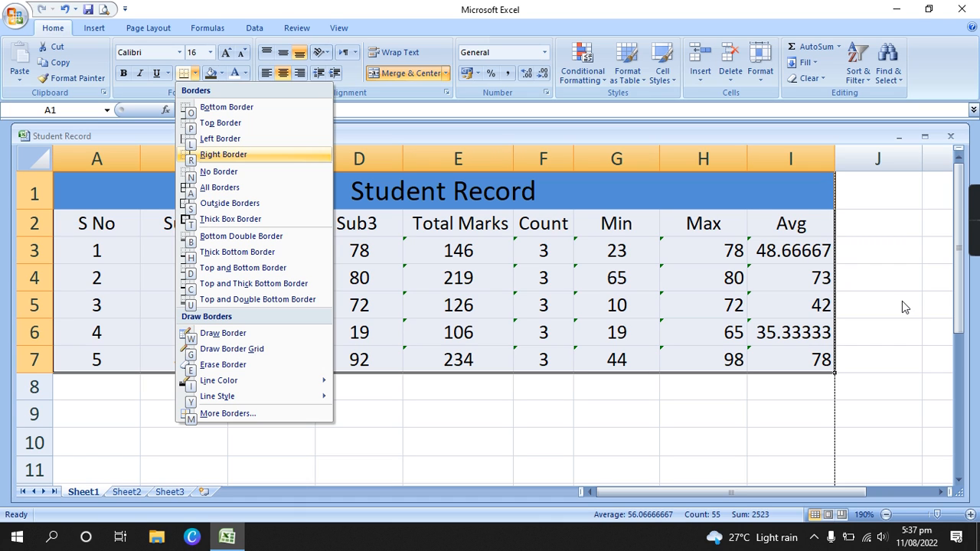
{"action": "key", "text": "Return"}
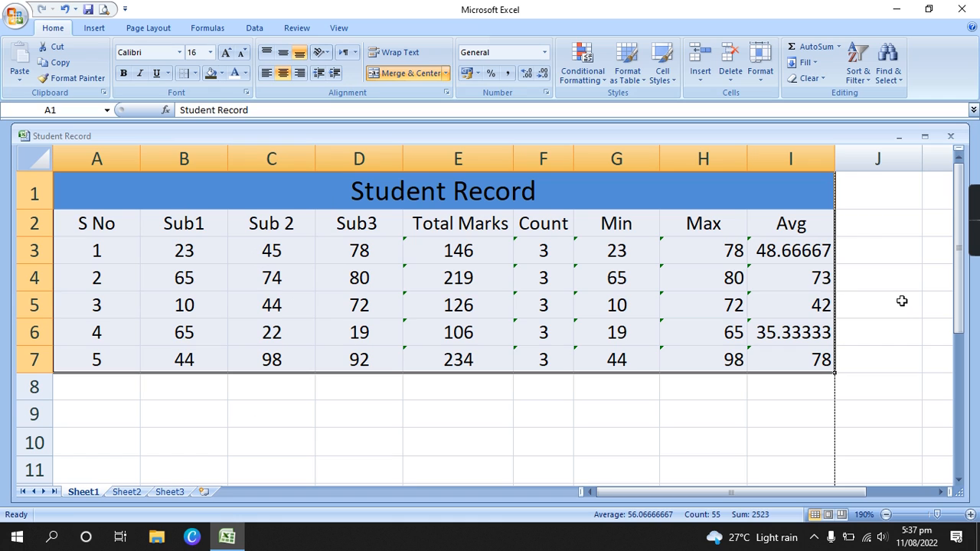
Check the table's right border in print preview and return to the worksheet.
{"action": "mouse_move", "coordinate": [951, 205]}
{"action": "key", "text": "ctrl+F2"}
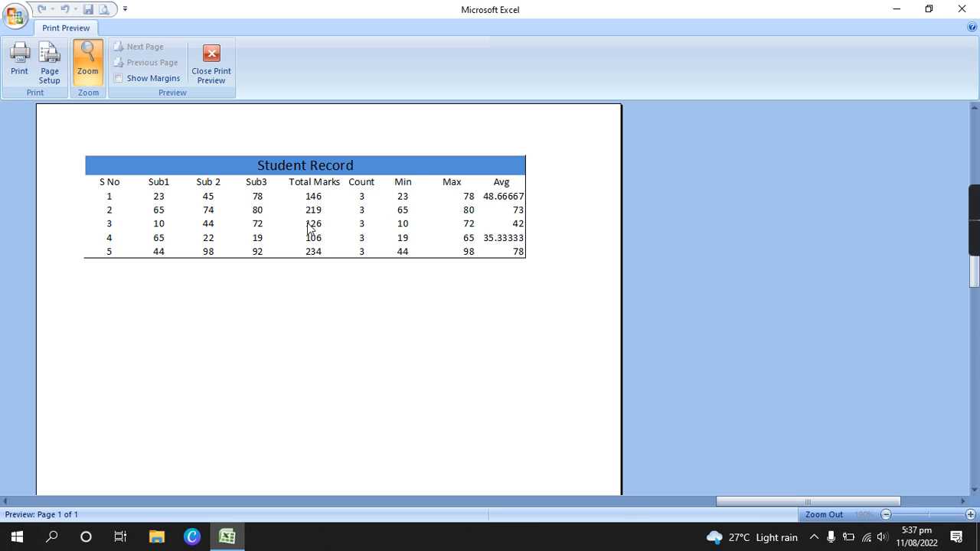
{"action": "left_click", "coordinate": [213, 63]}
Apply a left border to the whole Student Record table, A1:I7.
{"action": "left_click_drag", "start_coordinate": [66, 197], "coordinate": [415, 367]}
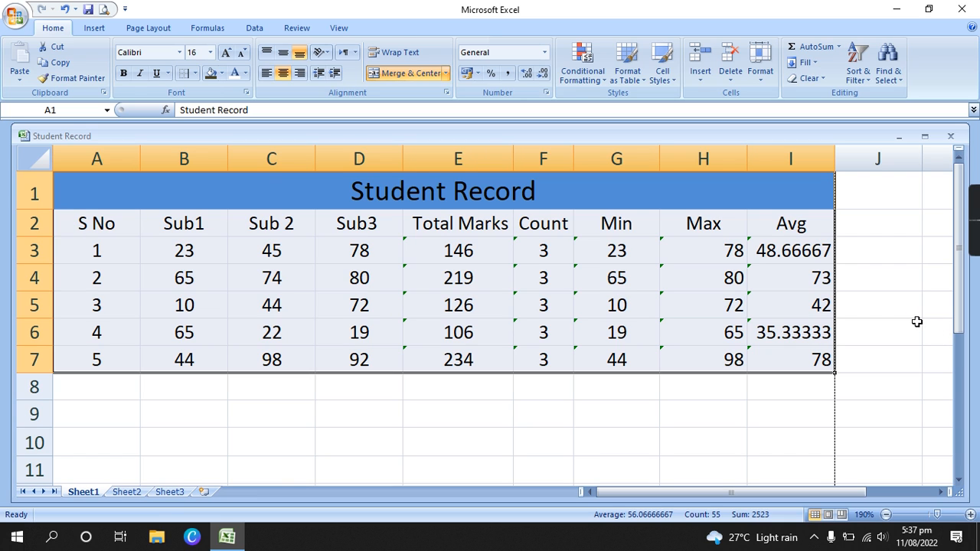
{"action": "key", "text": "alt"}
{"action": "key", "text": "h"}
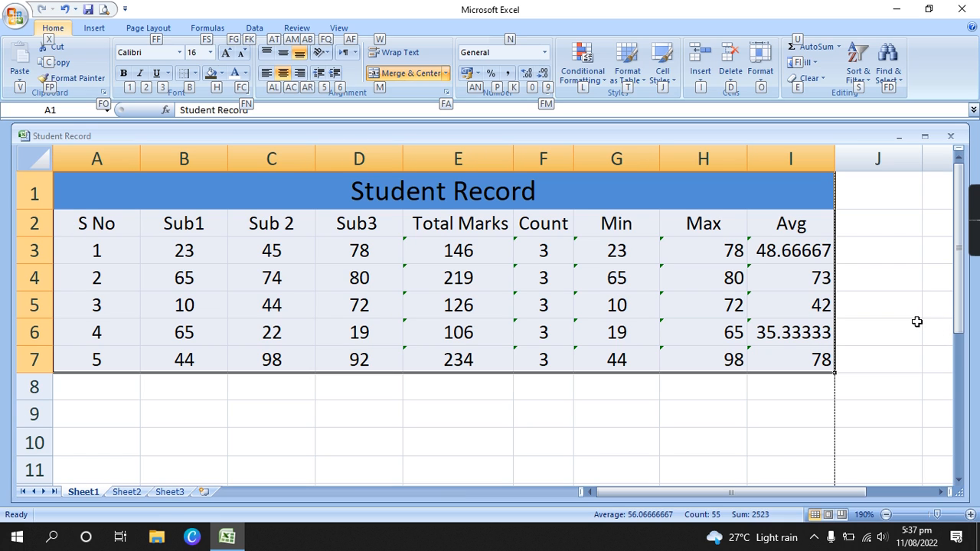
{"action": "key", "text": "b"}
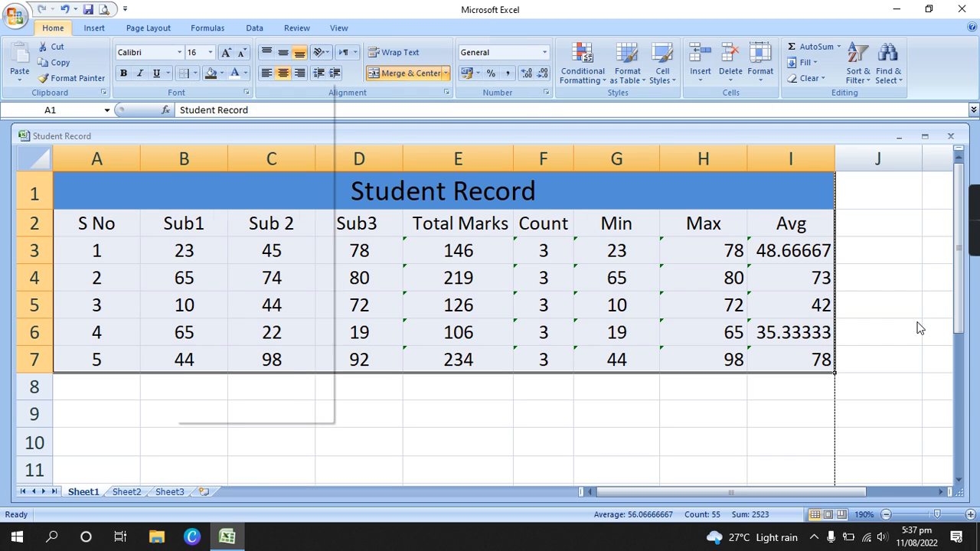
{"action": "key", "text": "Down"}
{"action": "key", "text": "Down"}
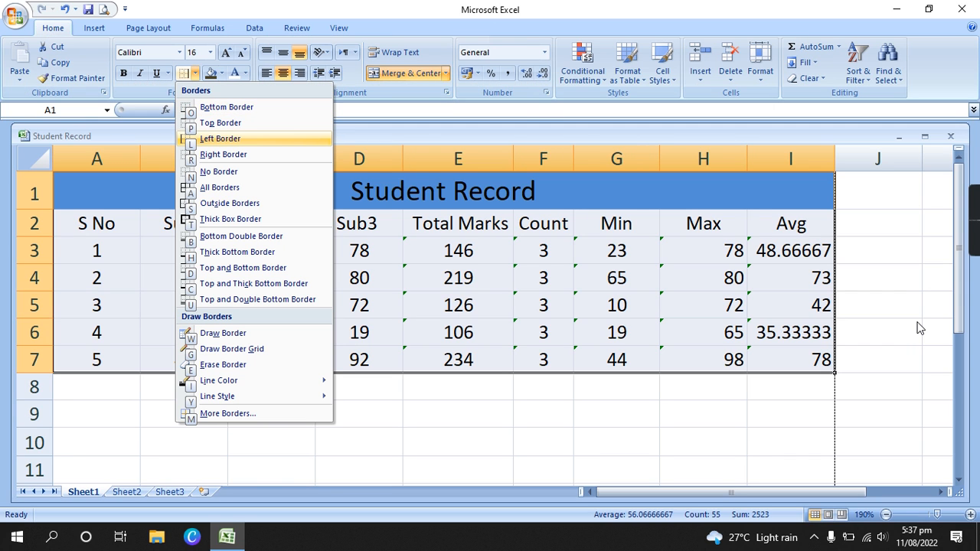
{"action": "key", "text": "Return"}
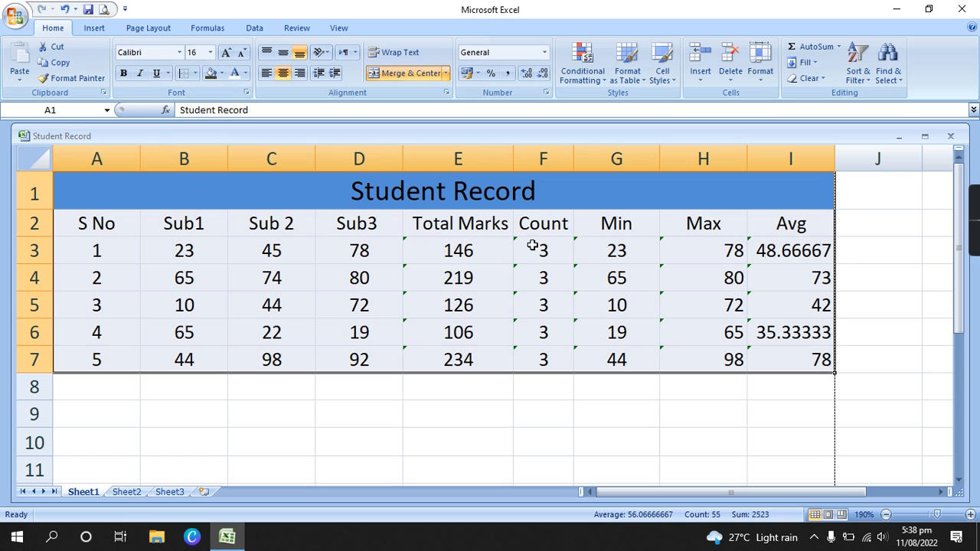
Examine the table's left border in an enlarged print preview and return to the worksheet.
{"action": "key", "text": "ctrl+F2"}
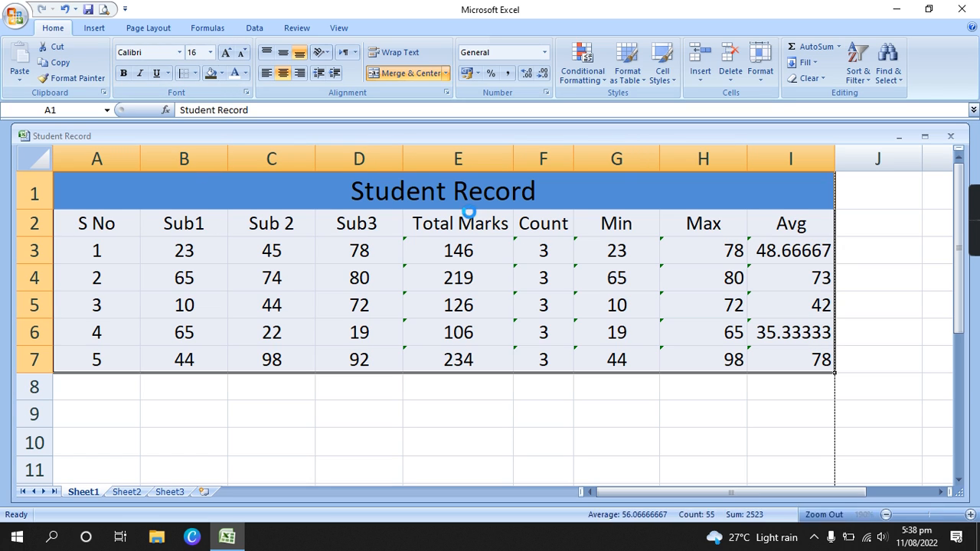
{"action": "left_click", "coordinate": [279, 401]}
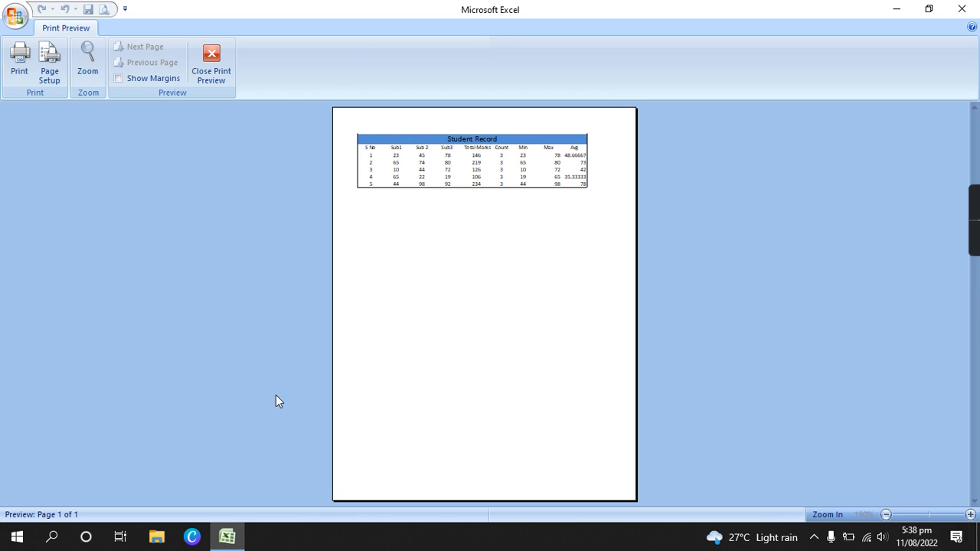
{"action": "left_click", "coordinate": [76, 75]}
{"action": "scroll", "coordinate": [210, 251], "scroll_direction": "up", "scroll_amount": 3}
{"action": "scroll", "coordinate": [211, 257], "scroll_direction": "down", "scroll_amount": 2}
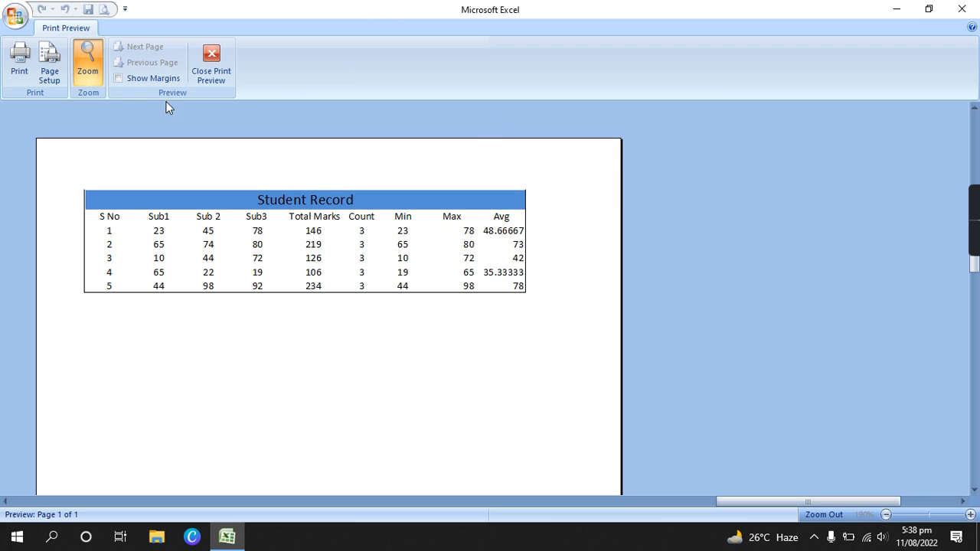
{"action": "left_click", "coordinate": [122, 78]}
{"action": "left_click", "coordinate": [213, 56]}
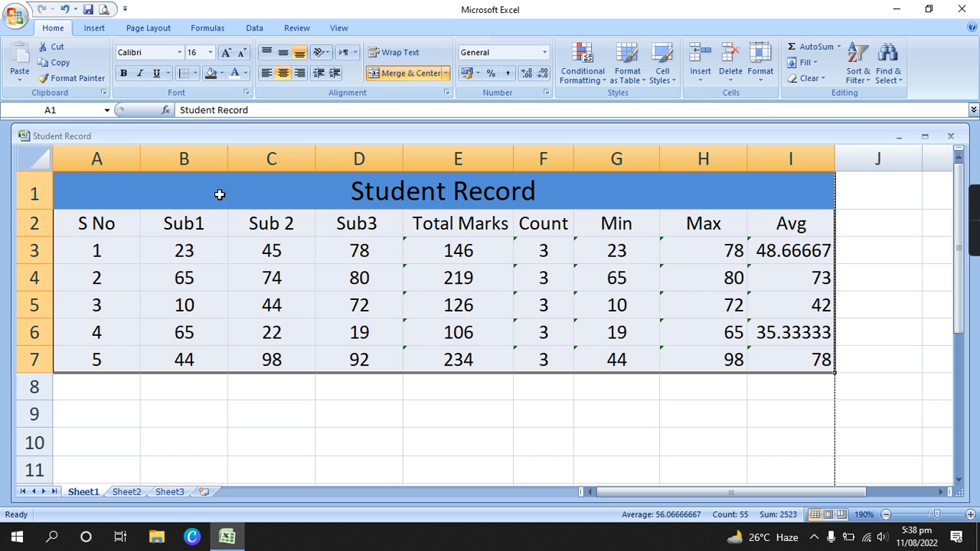
Apply all borders to every cell of the Student Record table, A1:I7.
{"action": "left_click_drag", "start_coordinate": [57, 191], "coordinate": [488, 369]}
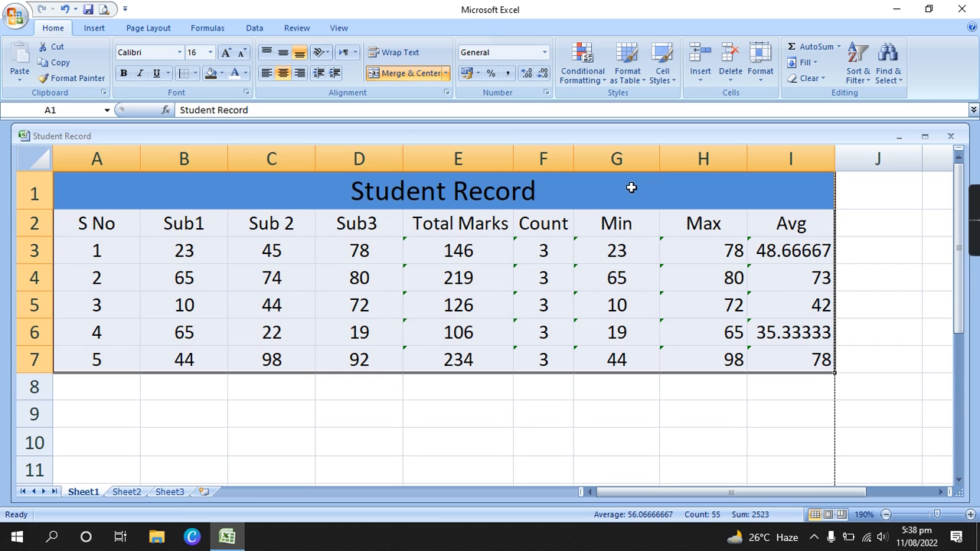
{"action": "key", "text": "alt"}
{"action": "key", "text": "h"}
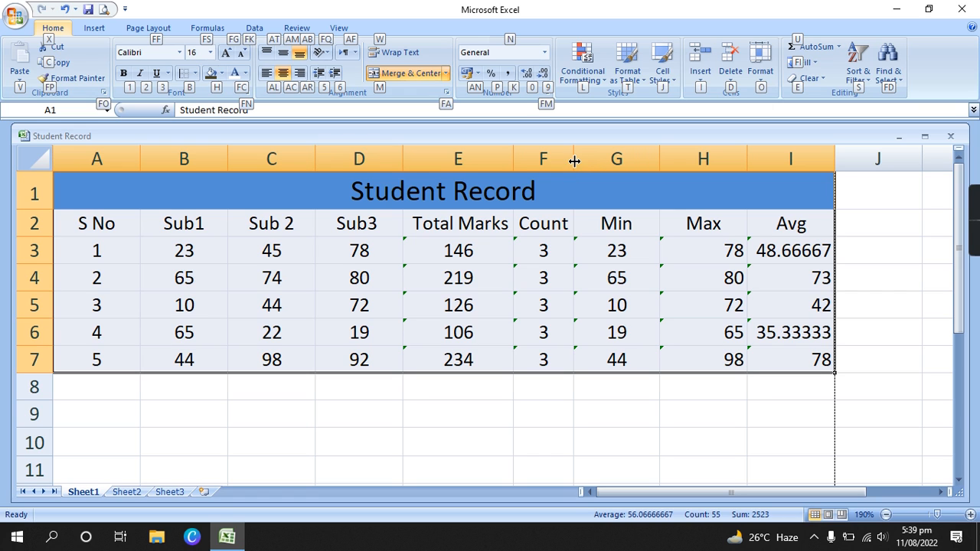
{"action": "key", "text": "b"}
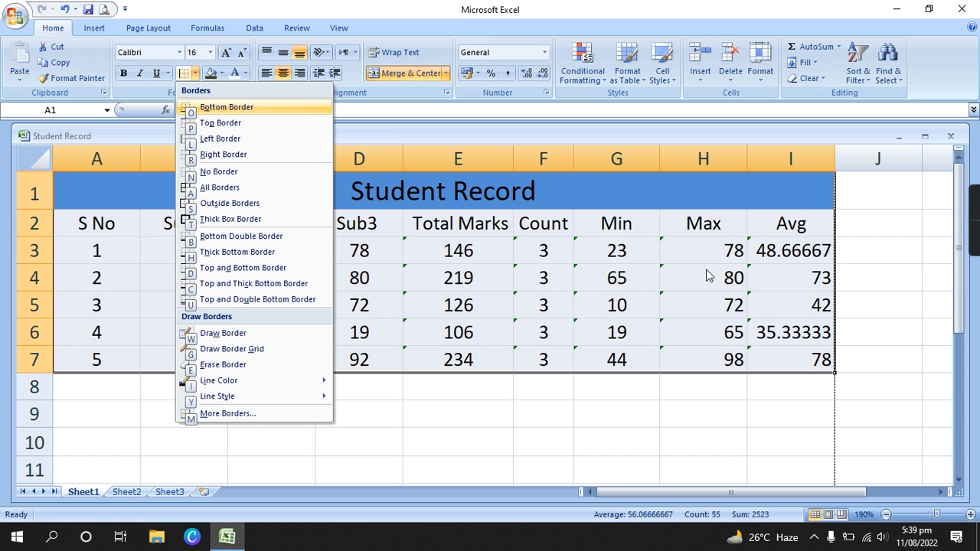
{"action": "key", "text": "Escape"}
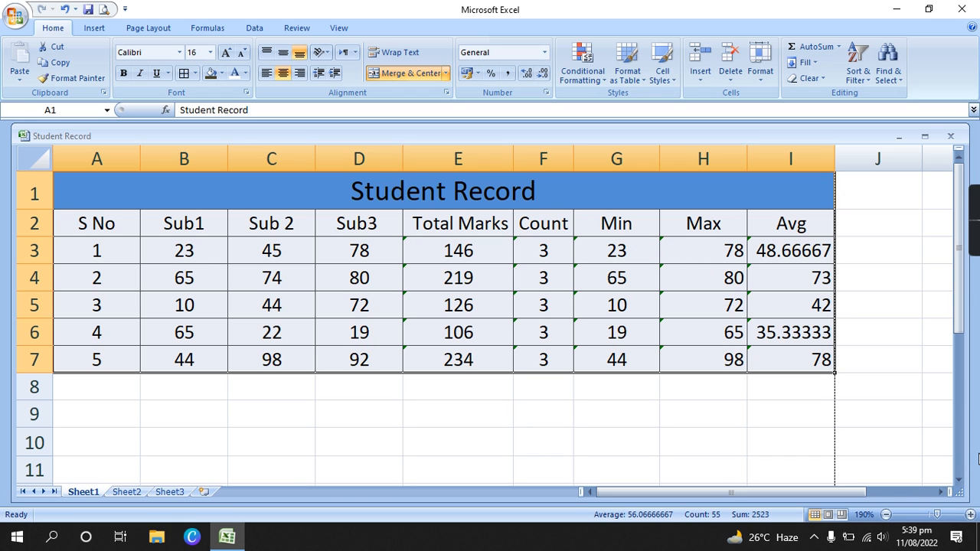
Examine the table's cell borders close up in the worksheet and in print preview, and return to the worksheet.
{"action": "left_click", "coordinate": [970, 514]}
{"action": "left_click", "coordinate": [971, 514]}
{"action": "left_click", "coordinate": [970, 514]}
{"action": "left_click", "coordinate": [970, 514]}
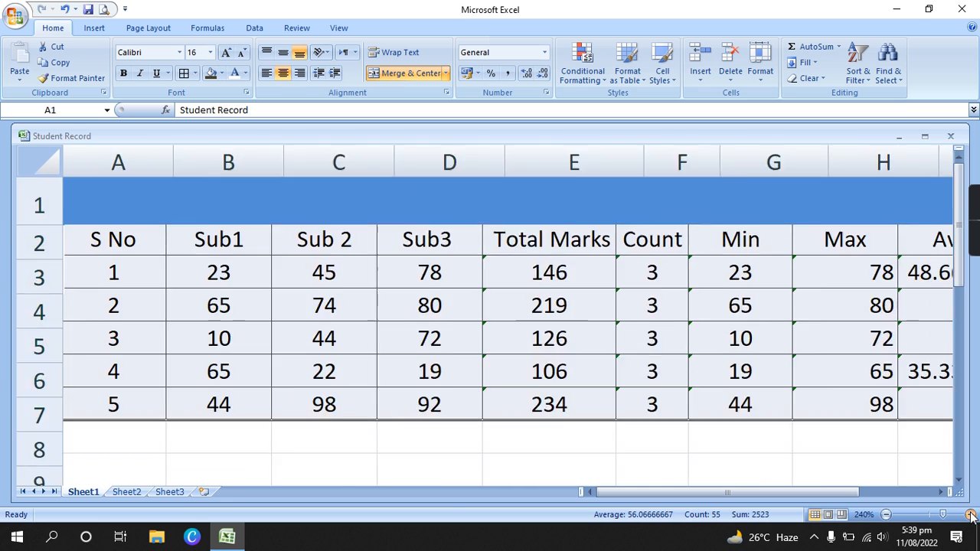
{"action": "left_click", "coordinate": [971, 514]}
{"action": "left_click", "coordinate": [970, 515]}
{"action": "left_click", "coordinate": [971, 514]}
{"action": "left_click", "coordinate": [971, 514]}
{"action": "left_click", "coordinate": [971, 514]}
{"action": "left_click", "coordinate": [971, 515]}
{"action": "left_click", "coordinate": [970, 514]}
{"action": "left_click", "coordinate": [970, 514]}
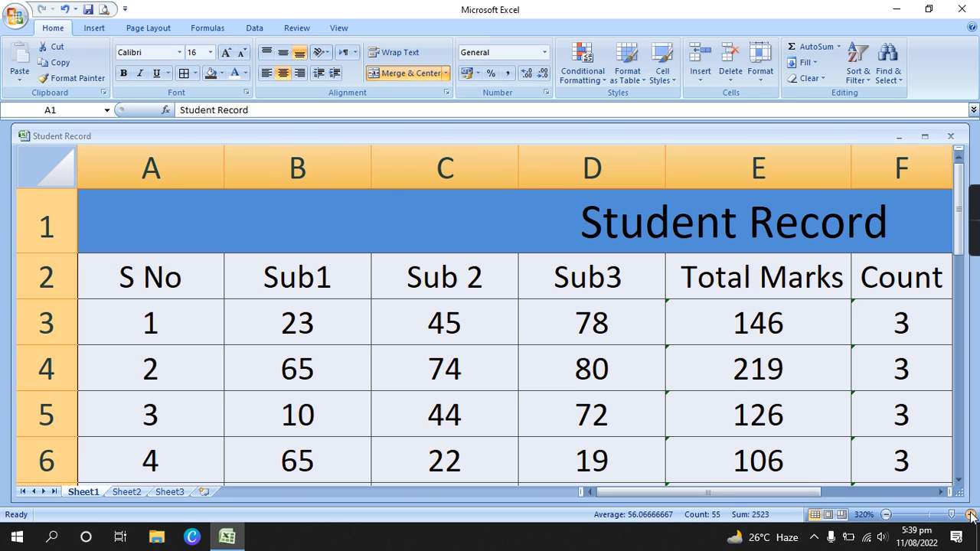
{"action": "left_click", "coordinate": [885, 514]}
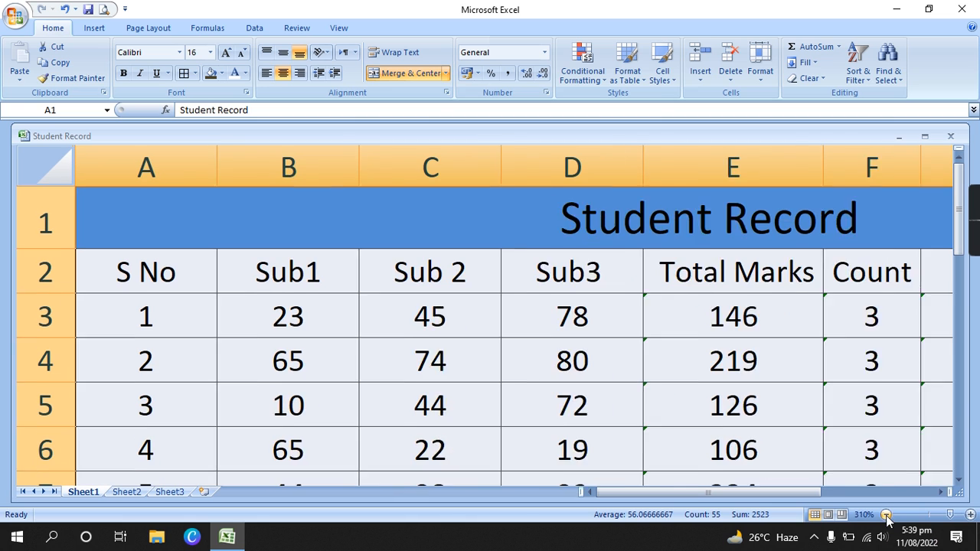
{"action": "left_click", "coordinate": [885, 515]}
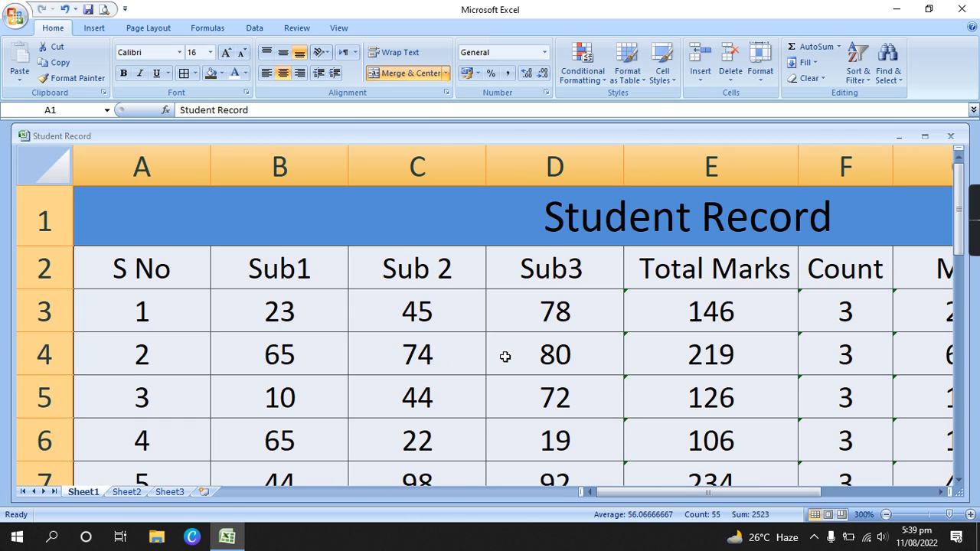
{"action": "key", "text": "ctrl+F2"}
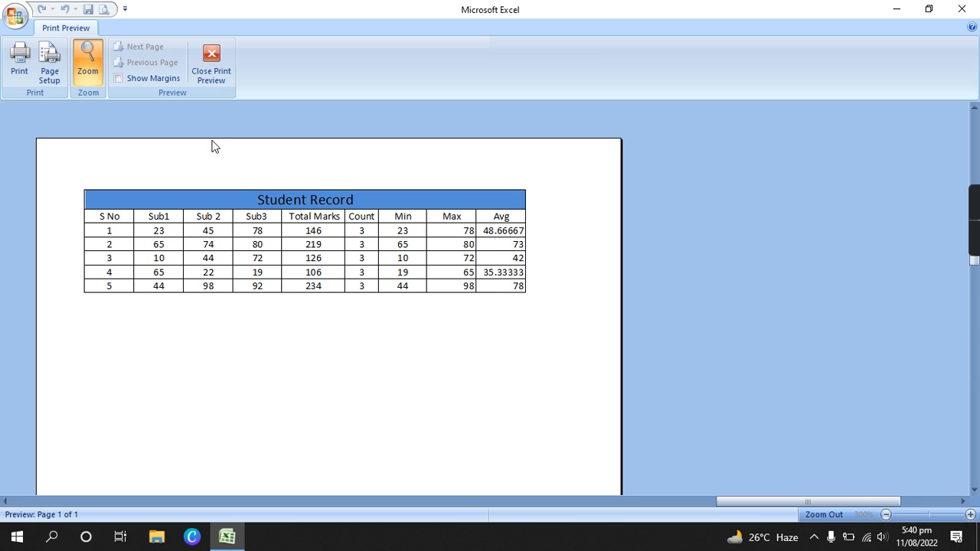
{"action": "left_click", "coordinate": [214, 52]}
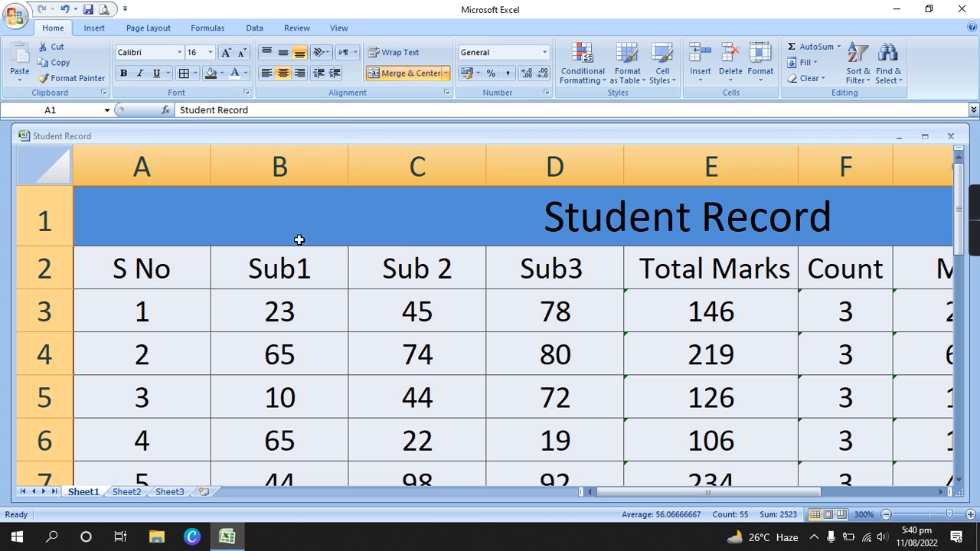
Remove all borders from the Student Record table, A1:I7, with the No Border option.
{"action": "left_click", "coordinate": [885, 514]}
{"action": "left_click", "coordinate": [885, 515]}
{"action": "left_click", "coordinate": [885, 514]}
{"action": "left_click", "coordinate": [885, 514]}
{"action": "left_click", "coordinate": [885, 514]}
{"action": "left_click", "coordinate": [885, 515]}
{"action": "left_click", "coordinate": [885, 514]}
{"action": "left_click", "coordinate": [886, 514]}
{"action": "left_click", "coordinate": [886, 515]}
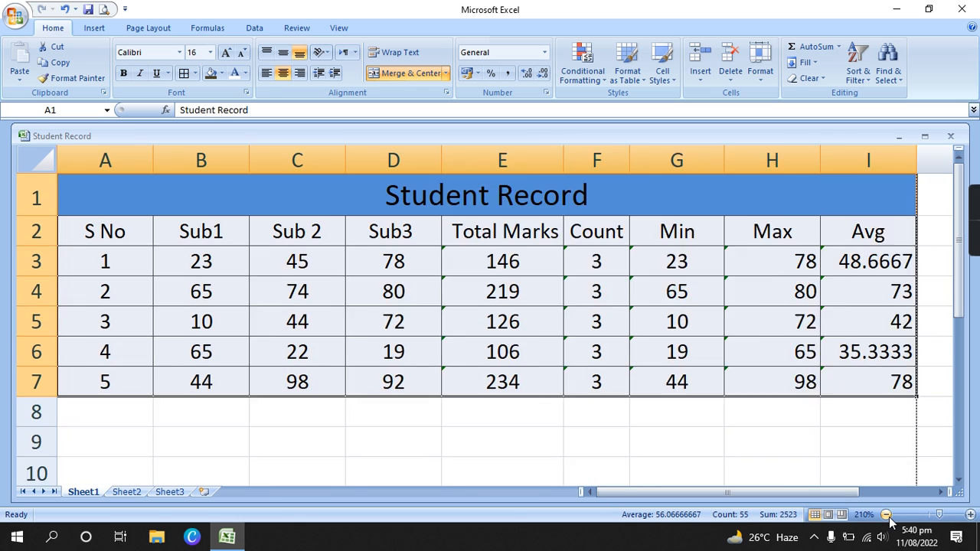
{"action": "left_click", "coordinate": [886, 514]}
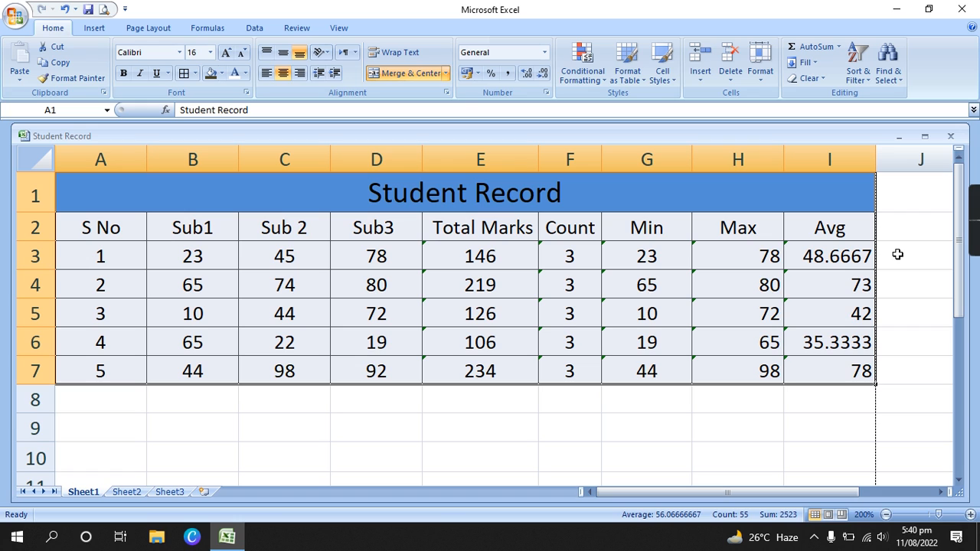
{"action": "key", "text": "alt"}
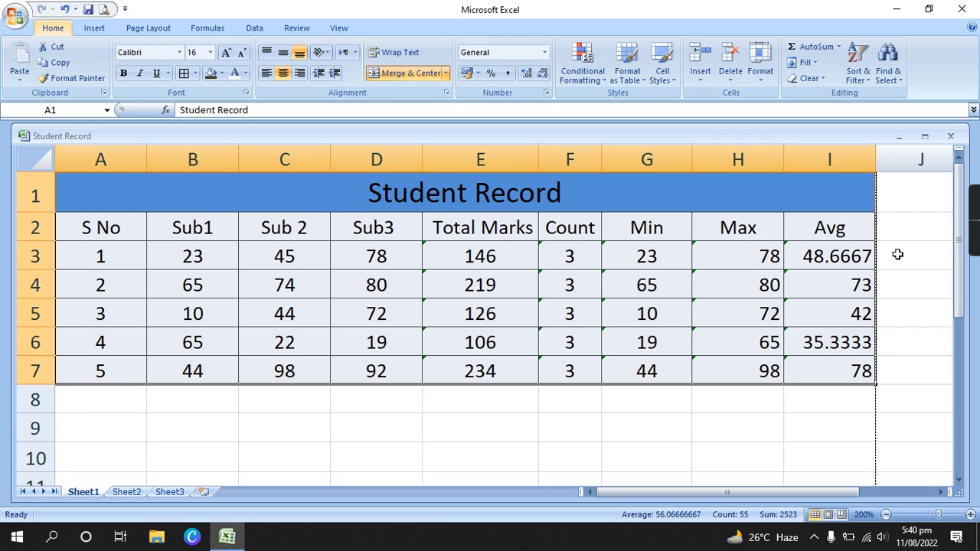
{"action": "key", "text": "h"}
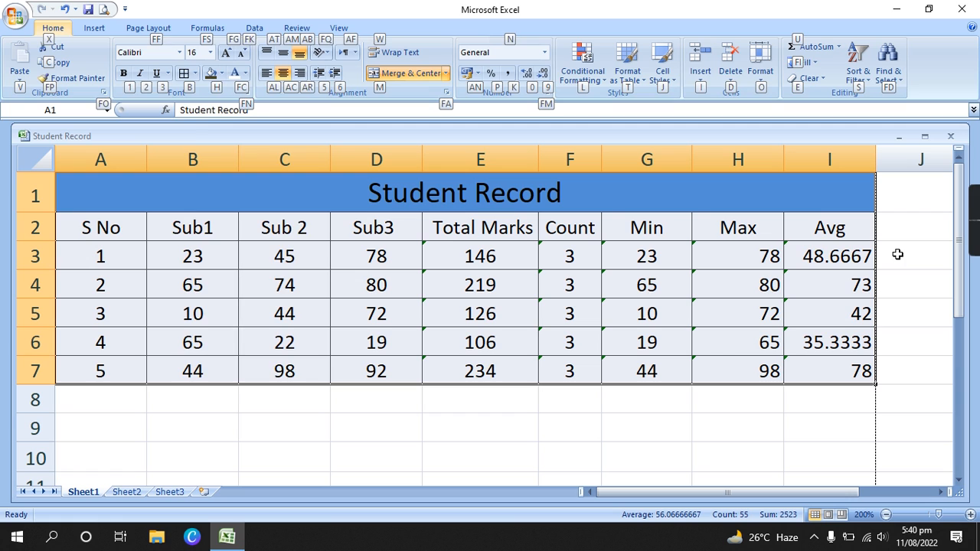
{"action": "key", "text": "b"}
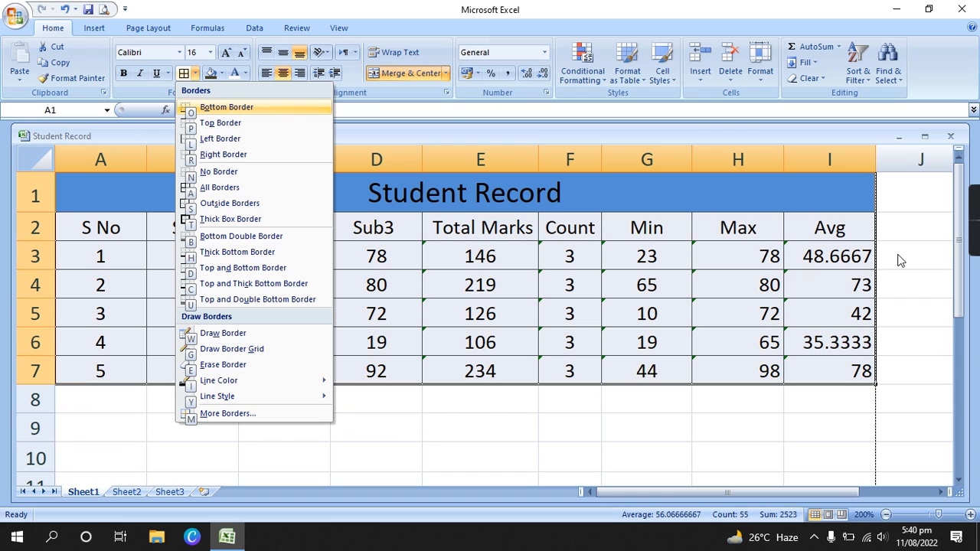
{"action": "key", "text": "Down"}
{"action": "key", "text": "Down"}
{"action": "key", "text": "Down"}
{"action": "key", "text": "Down"}
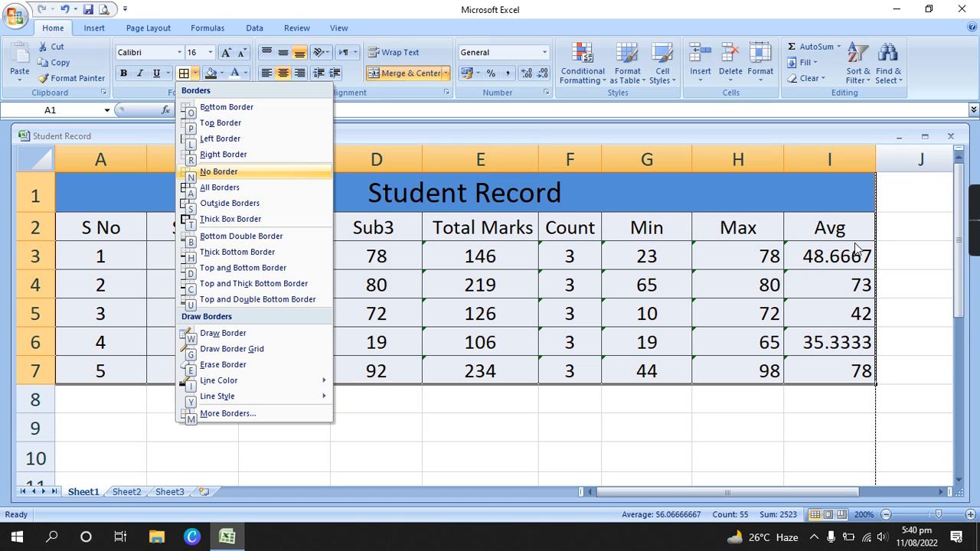
{"action": "key", "text": "Escape"}
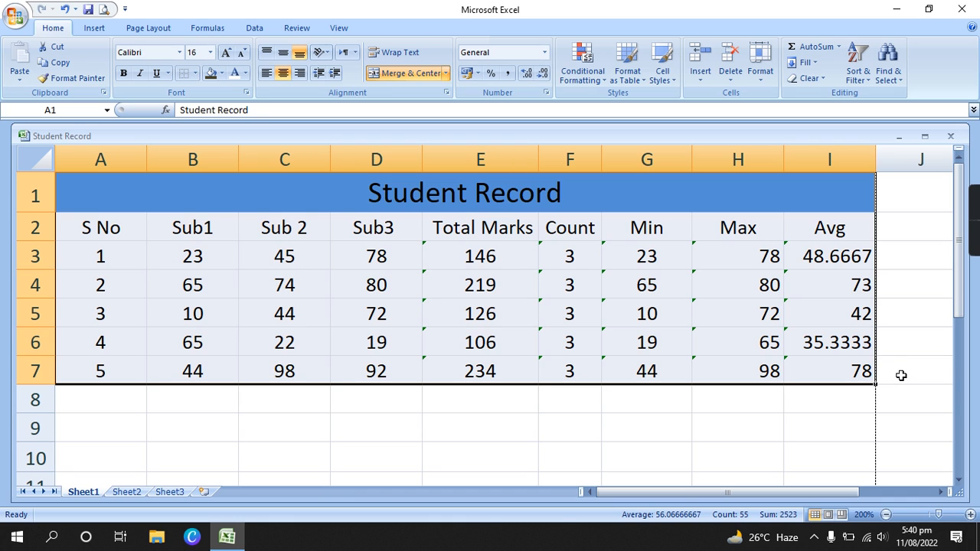
Check the Student Record table without borders in print preview and return to the worksheet.
{"action": "key", "text": "ctrl+F2"}
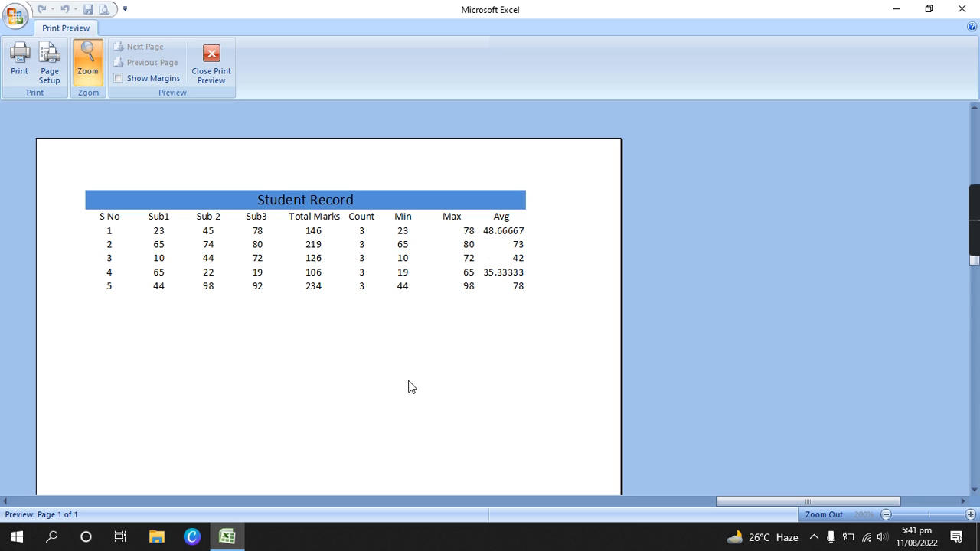
{"action": "left_click", "coordinate": [211, 51]}
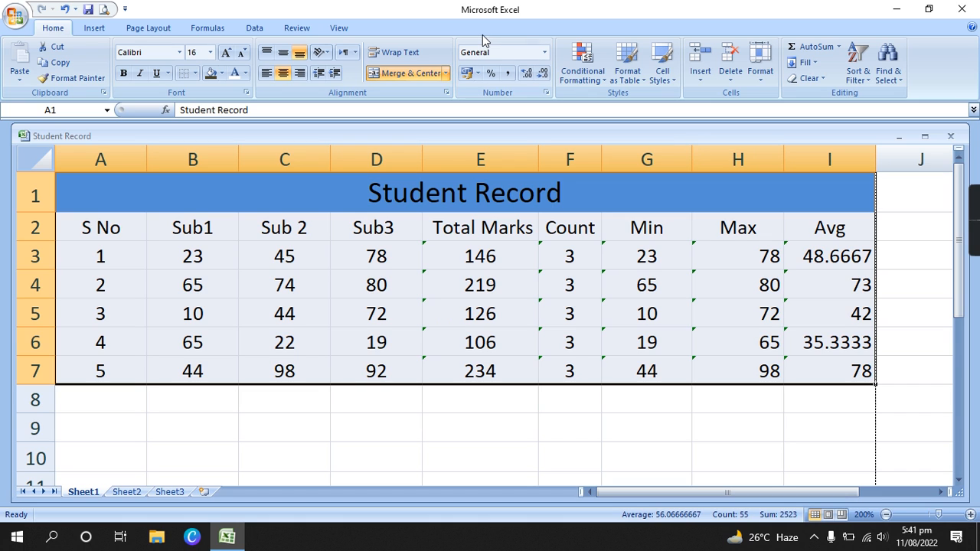
Apply a Thick Box Border around the Student Record table, A1:I7, and check it in print preview before returning to the worksheet.
{"action": "key", "text": "alt"}
{"action": "key", "text": "h"}
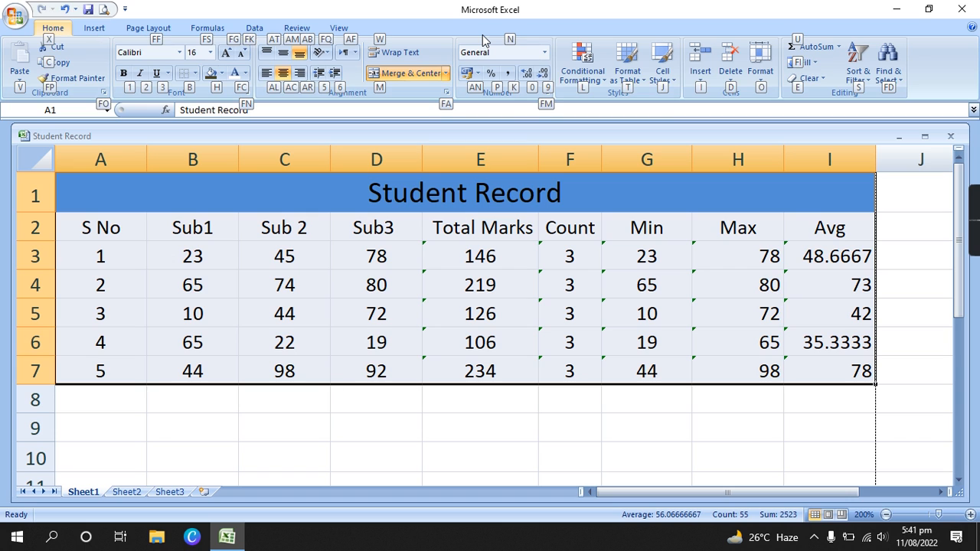
{"action": "key", "text": "b"}
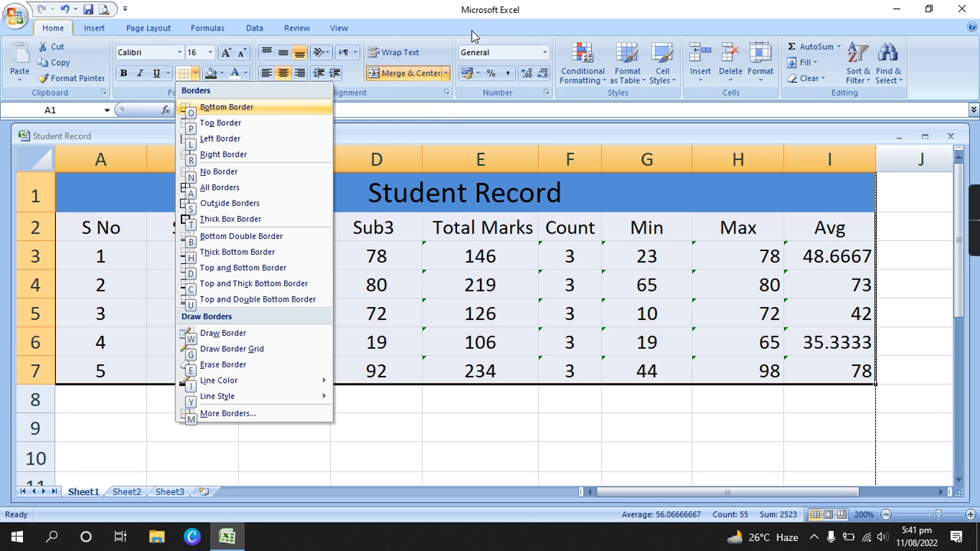
{"action": "key", "text": "Down"}
{"action": "key", "text": "Down"}
{"action": "key", "text": "Down"}
{"action": "key", "text": "Down"}
{"action": "key", "text": "Down"}
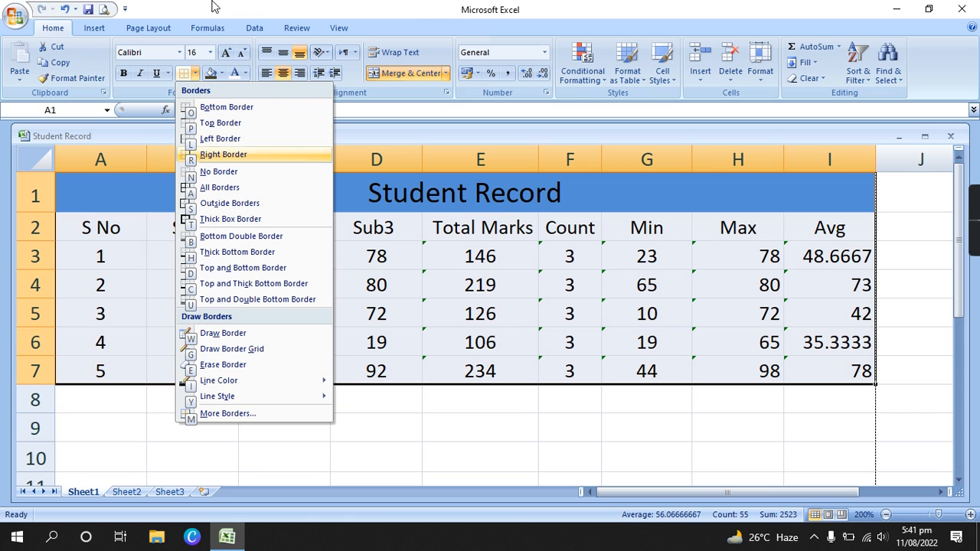
{"action": "key", "text": "Down"}
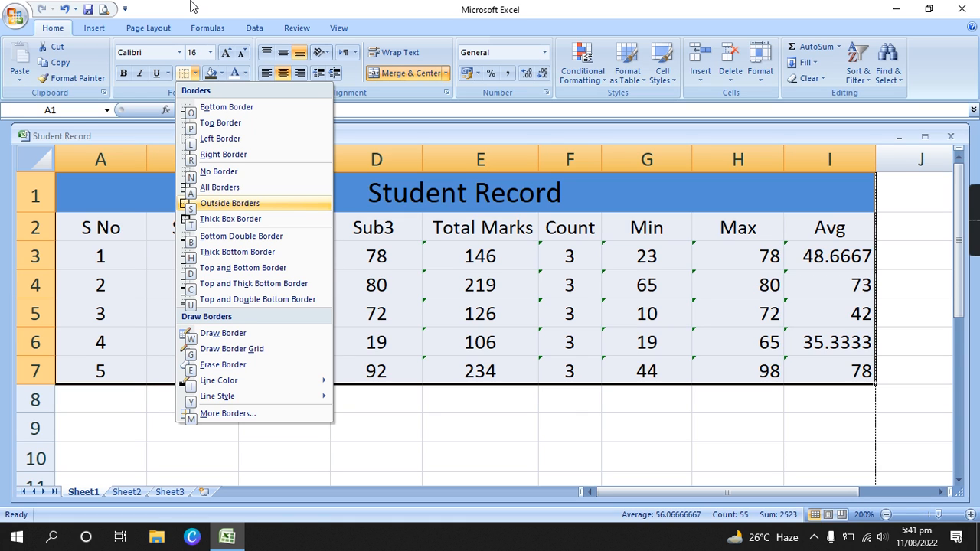
{"action": "key", "text": "Down"}
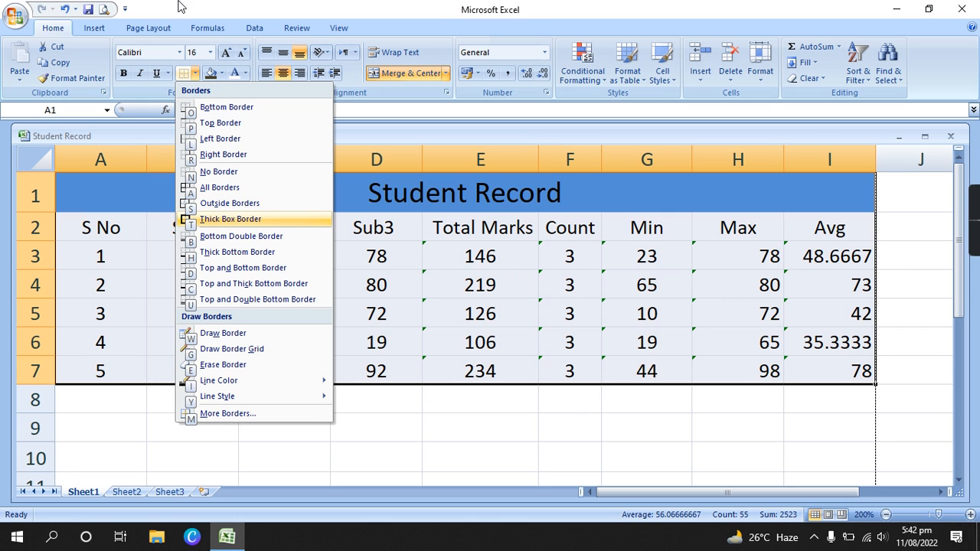
{"action": "key", "text": "Return"}
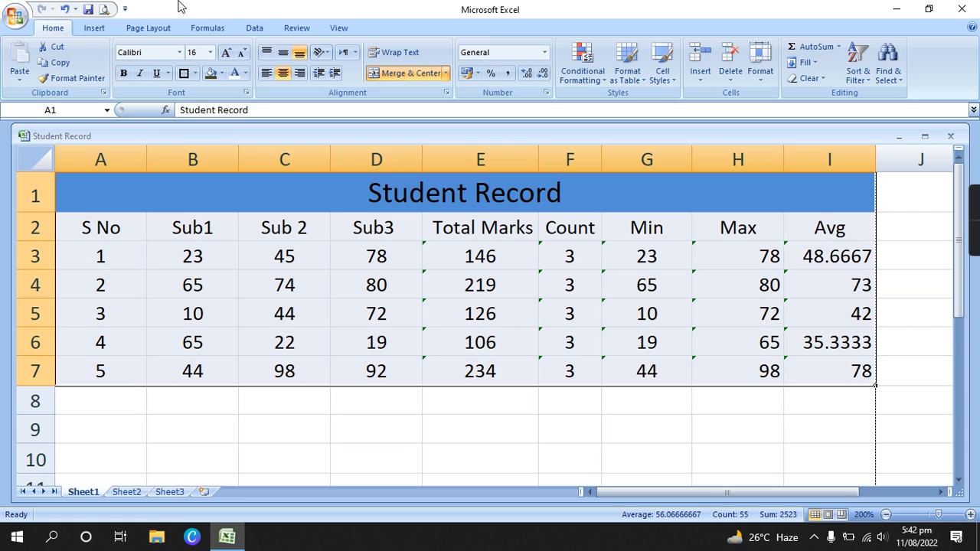
{"action": "key", "text": "ctrl+F2"}
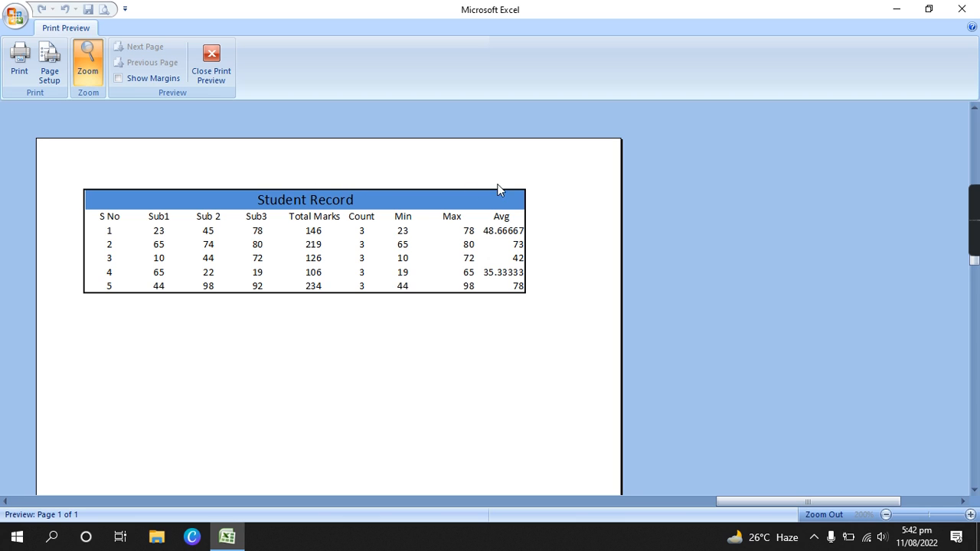
{"action": "left_click", "coordinate": [213, 72]}
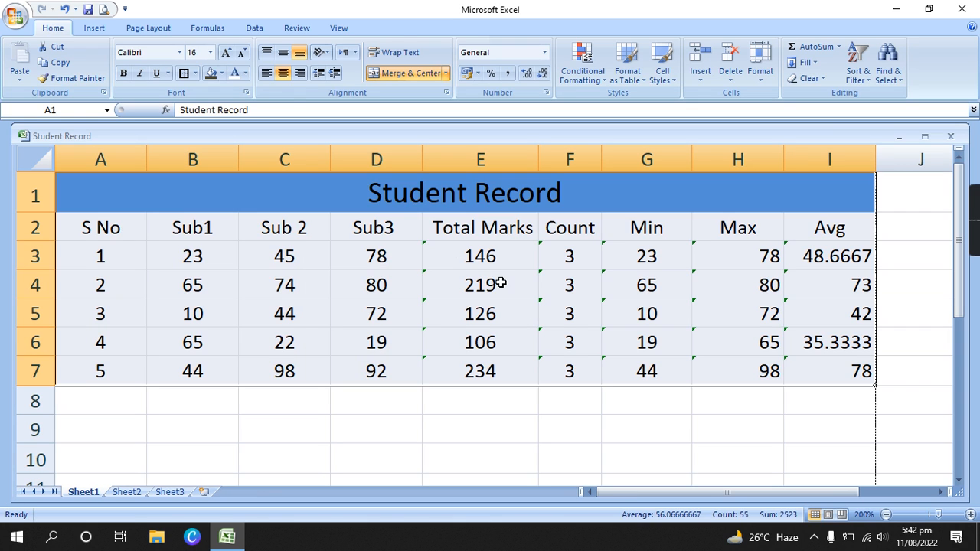
{"action": "left_click", "coordinate": [195, 73]}
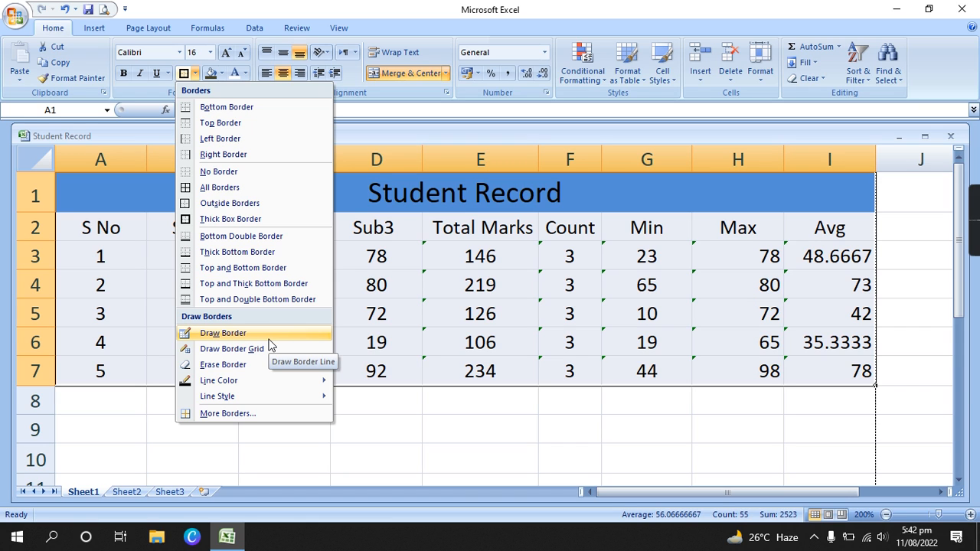
{"action": "mouse_move", "coordinate": [325, 381]}
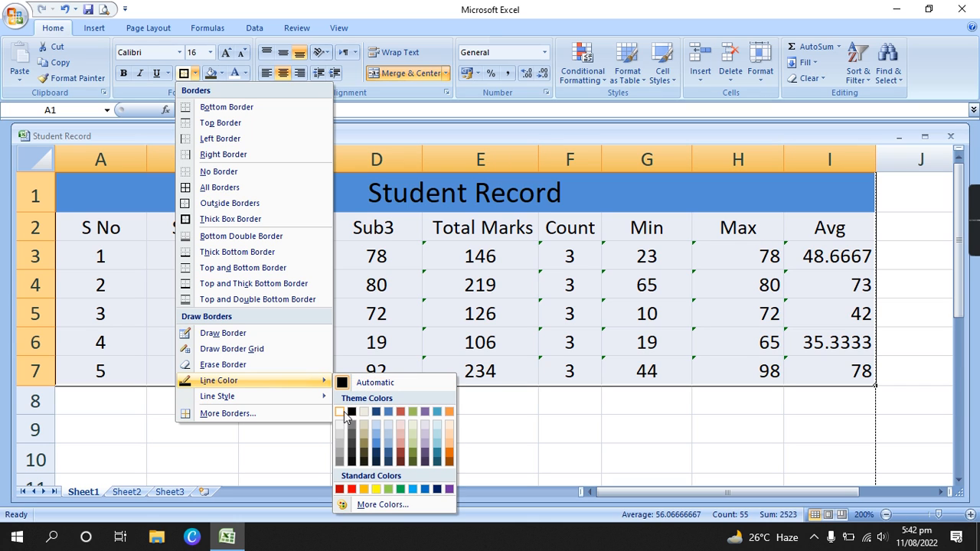
{"action": "left_click", "coordinate": [268, 472]}
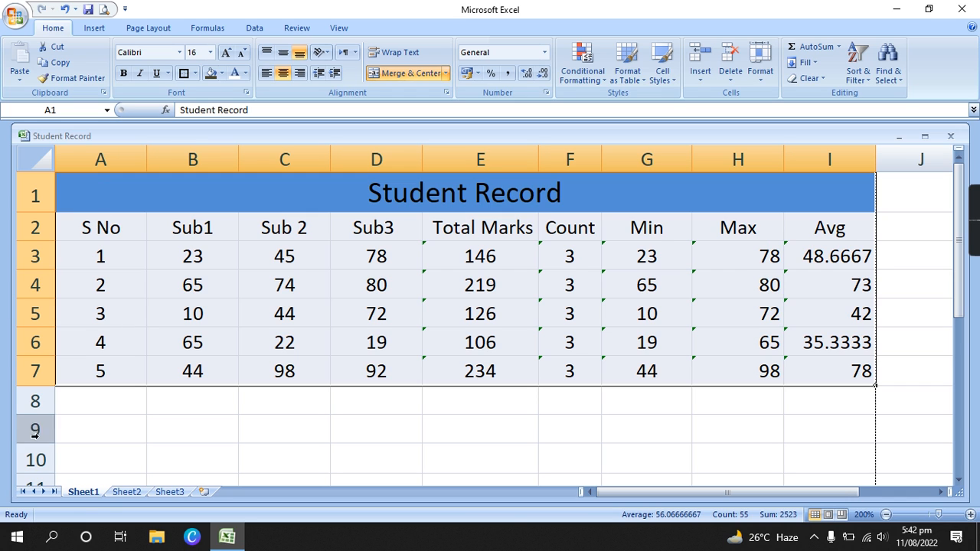
{"action": "left_click", "coordinate": [127, 449]}
{"action": "left_click", "coordinate": [125, 205]}
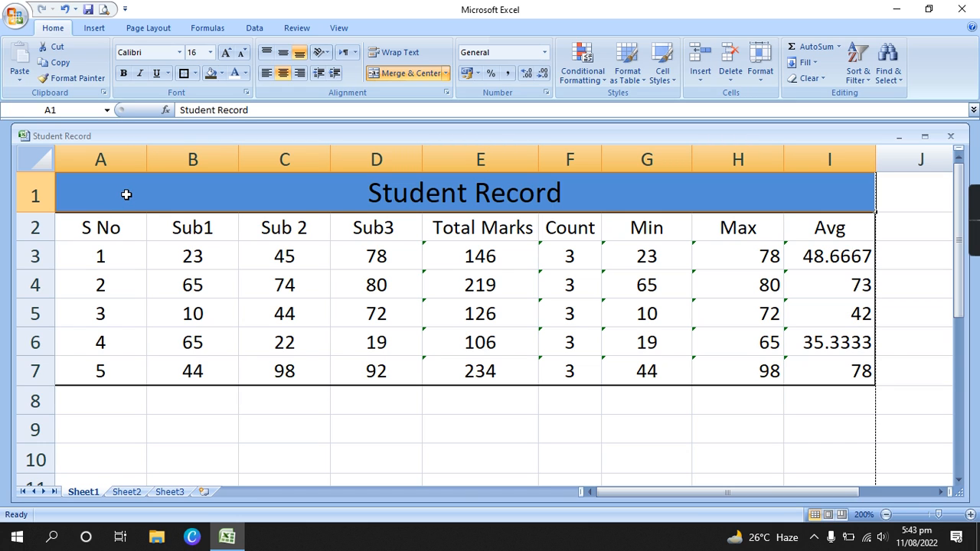
{"action": "left_click", "coordinate": [334, 459]}
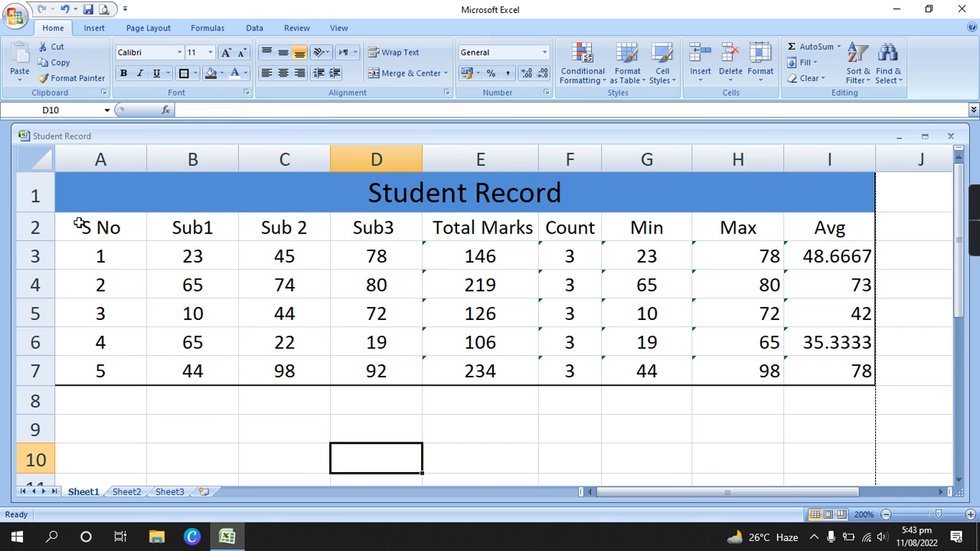
Fill the table cells below the title, A2:I7, with dark blue and set their font color to white.
{"action": "left_click_drag", "start_coordinate": [74, 224], "coordinate": [840, 365]}
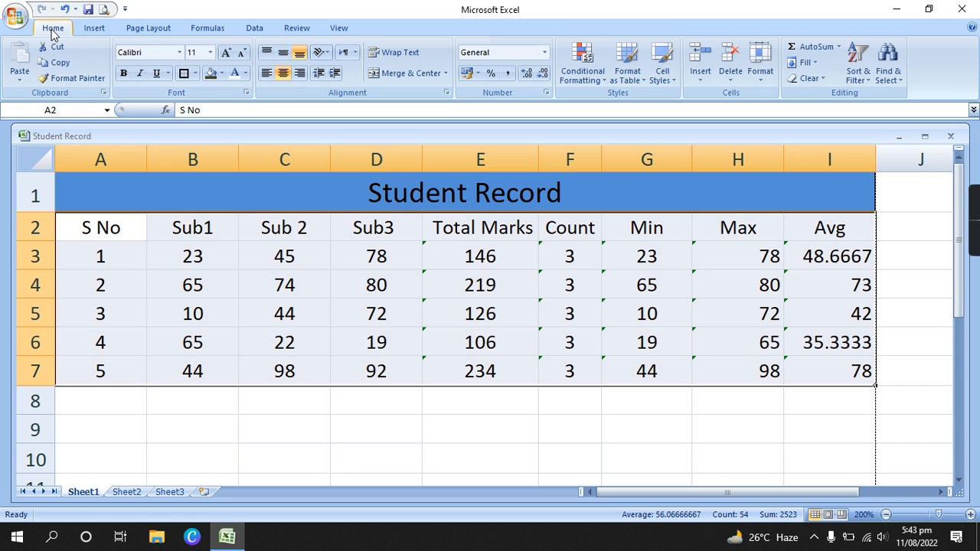
{"action": "left_click", "coordinate": [222, 73]}
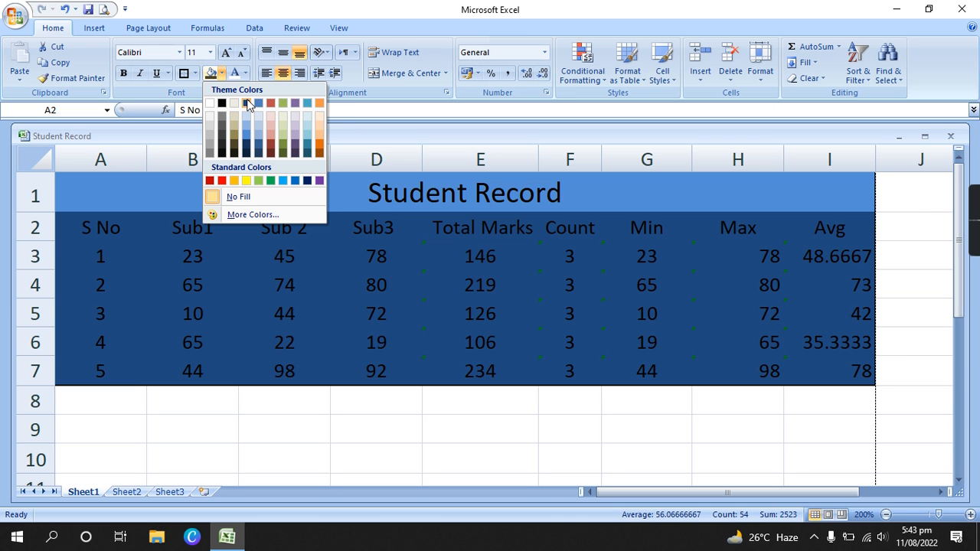
{"action": "left_click", "coordinate": [246, 103]}
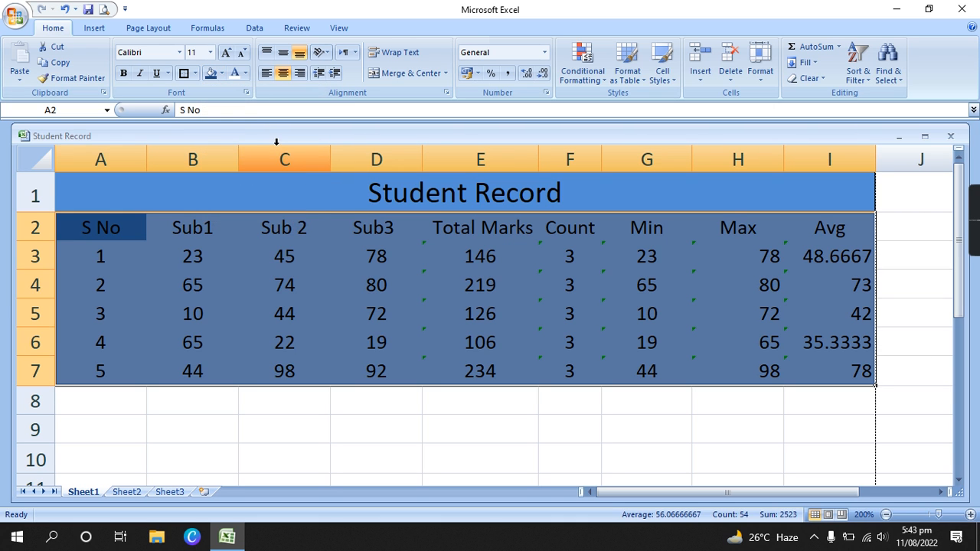
{"action": "left_click", "coordinate": [366, 417]}
{"action": "left_click_drag", "start_coordinate": [83, 229], "coordinate": [862, 375]}
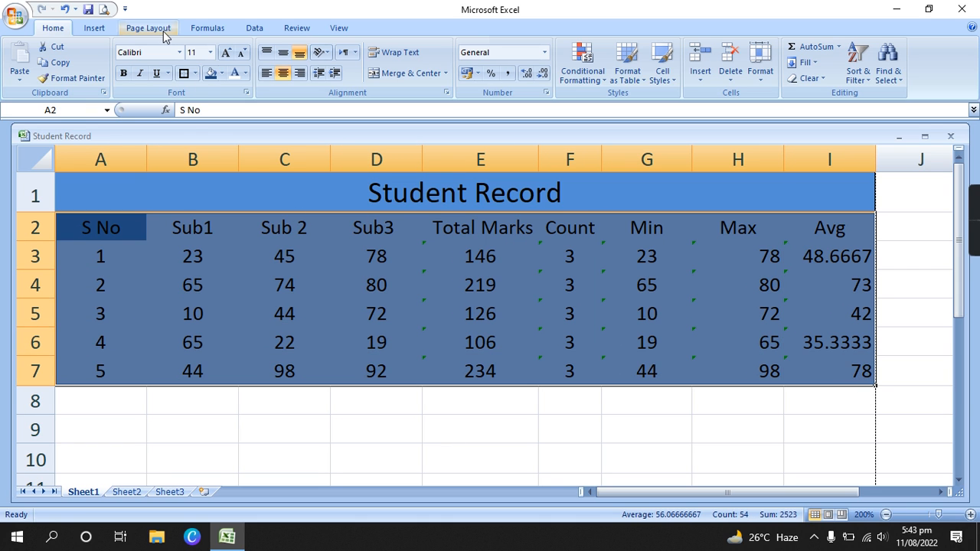
{"action": "left_click", "coordinate": [245, 72]}
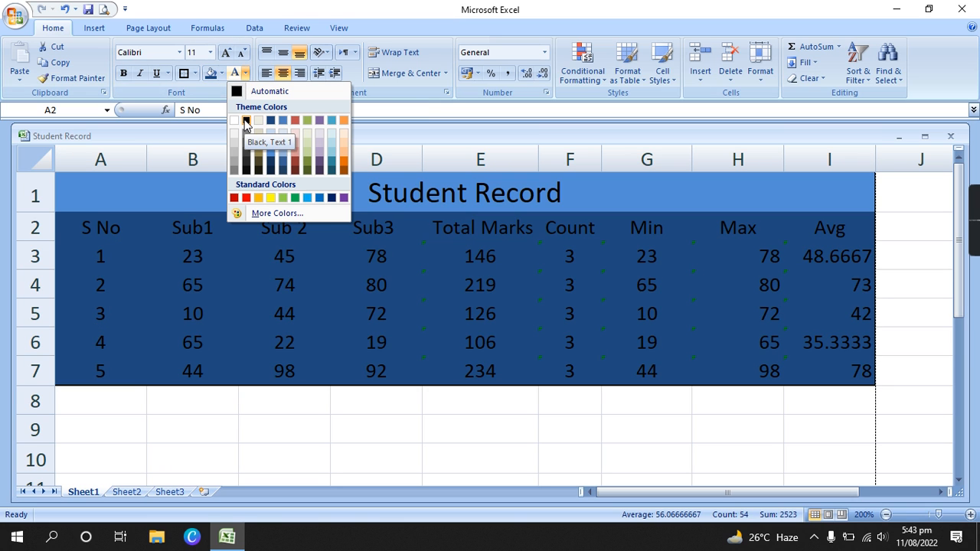
{"action": "left_click", "coordinate": [234, 122]}
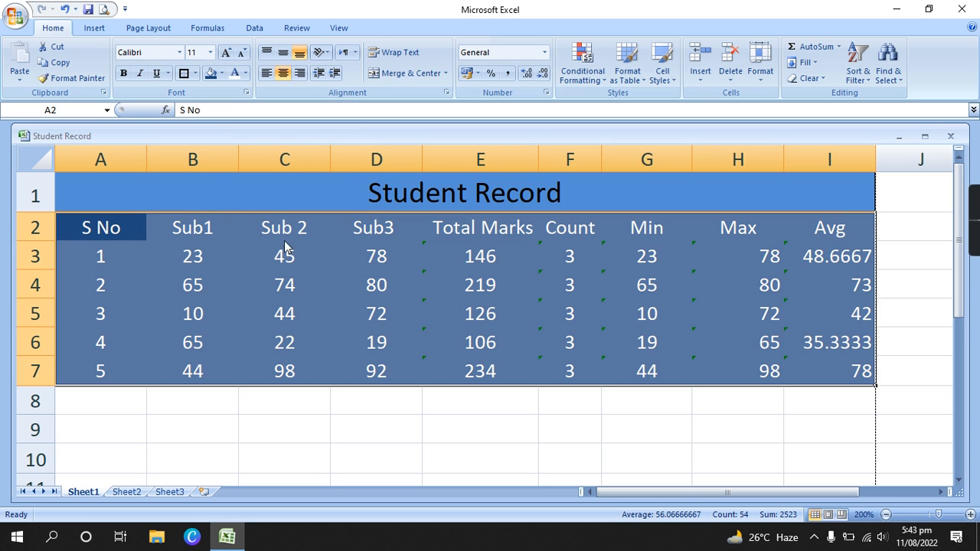
{"action": "left_click", "coordinate": [446, 423]}
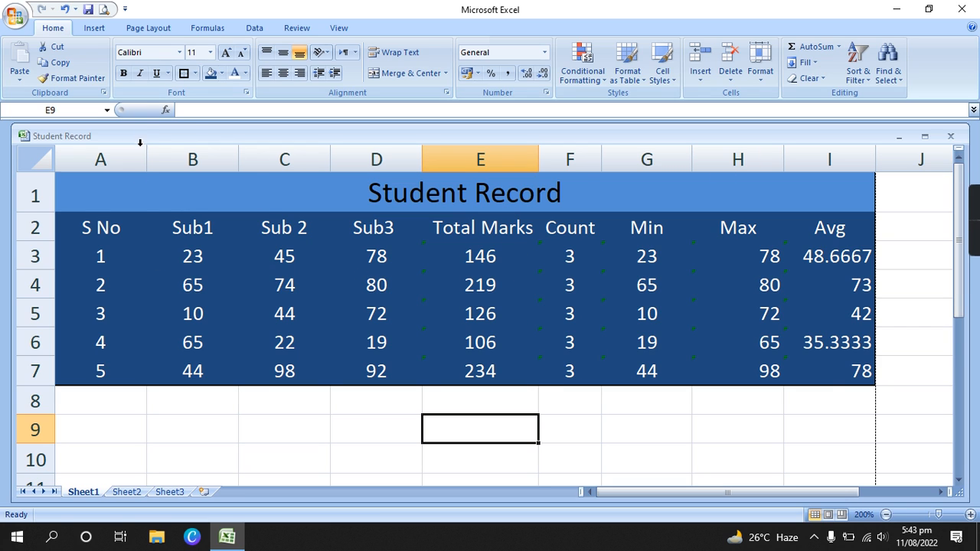
Make the Student Record title in row 1 bold and italic, trying an underline on it and removing it again.
{"action": "left_click", "coordinate": [453, 201]}
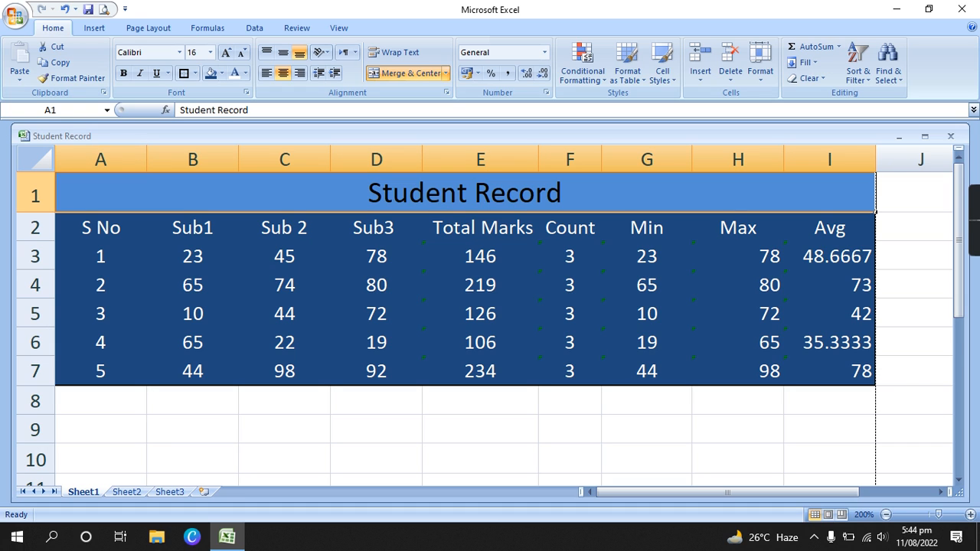
{"action": "key", "text": "ctrl+b"}
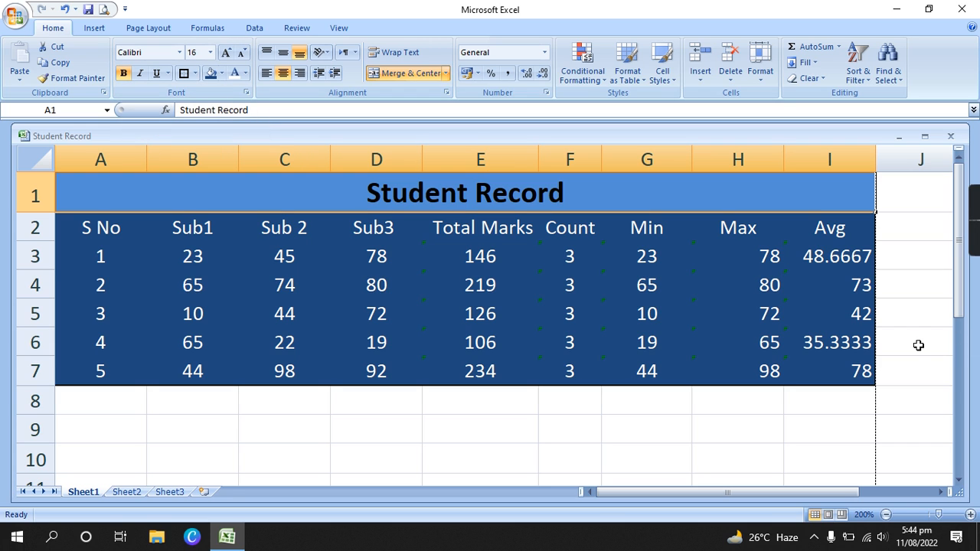
{"action": "key", "text": "ctrl+u"}
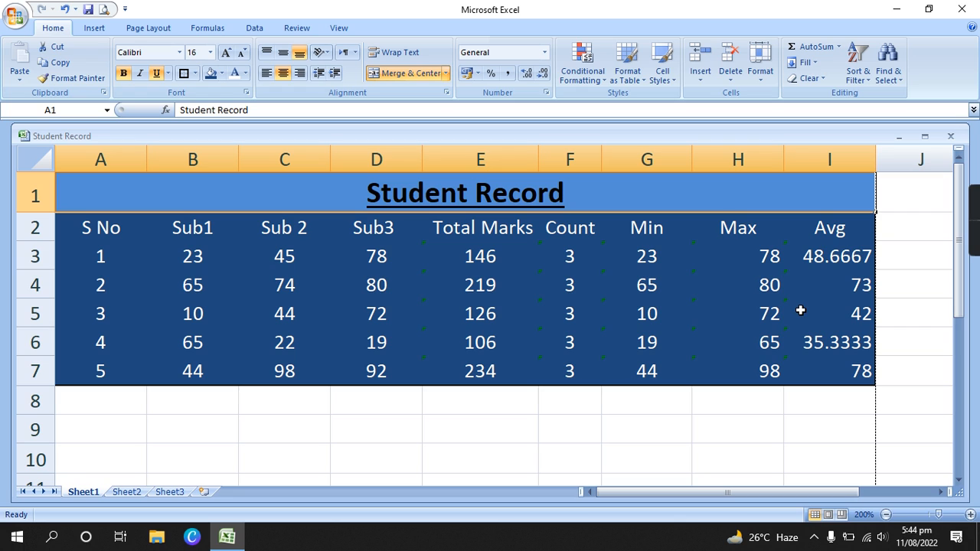
{"action": "key", "text": "ctrl+i"}
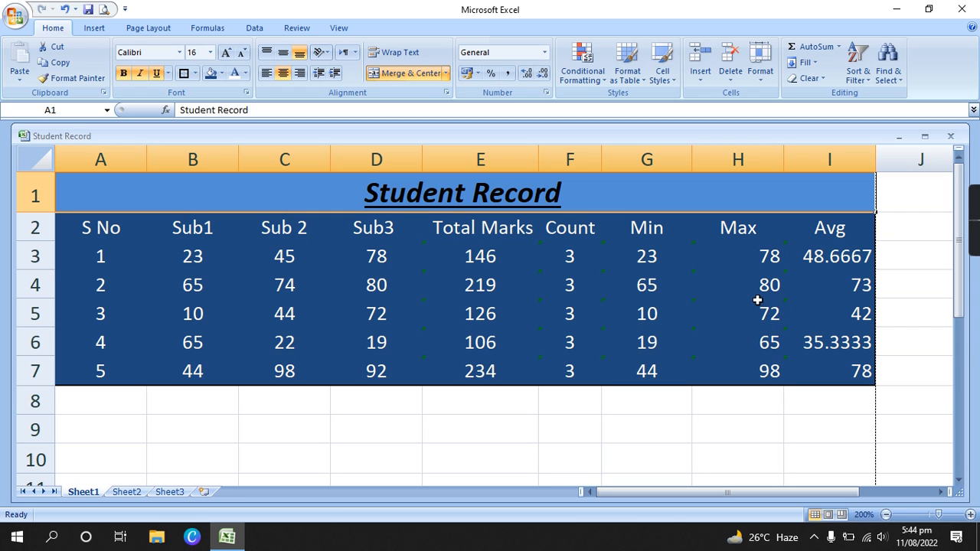
{"action": "key", "text": "ctrl+u"}
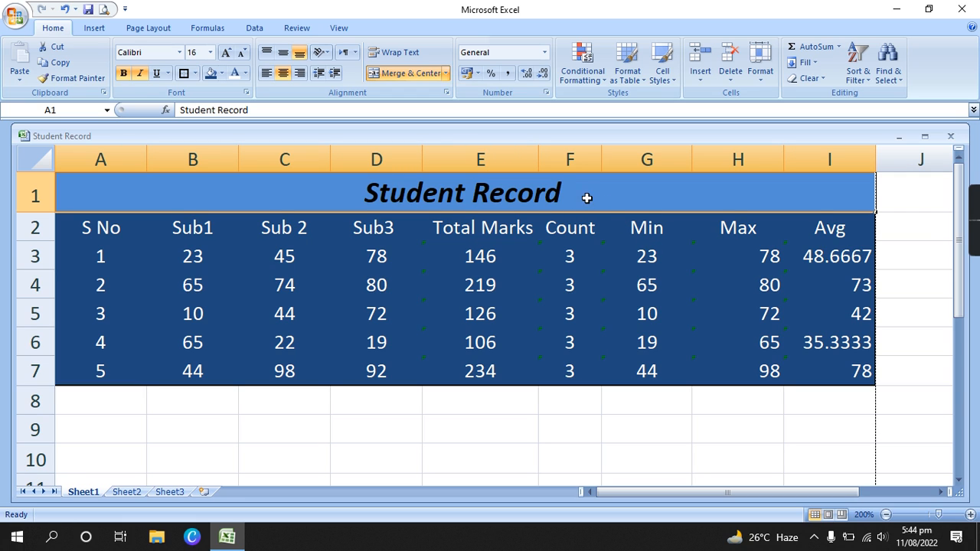
{"action": "key", "text": "ctrl+i"}
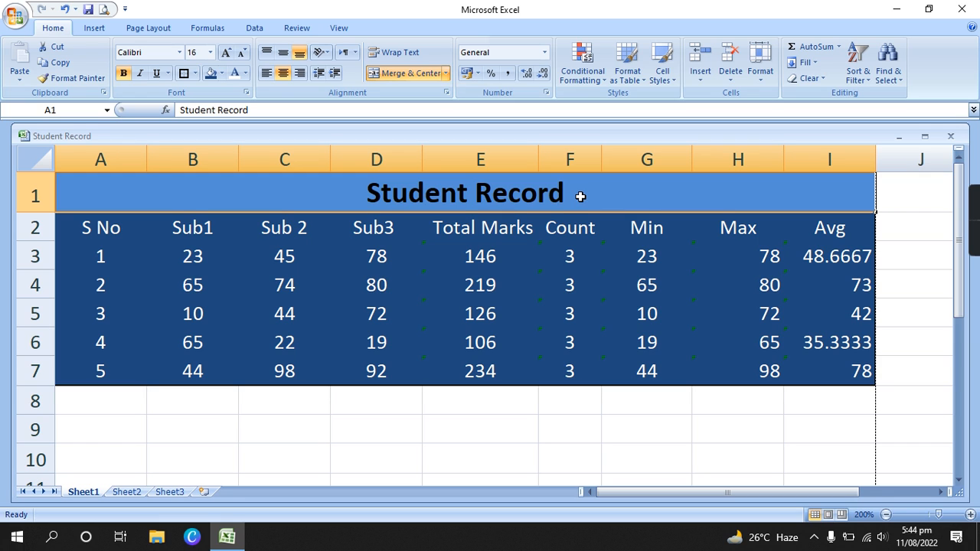
{"action": "key", "text": "ctrl+i"}
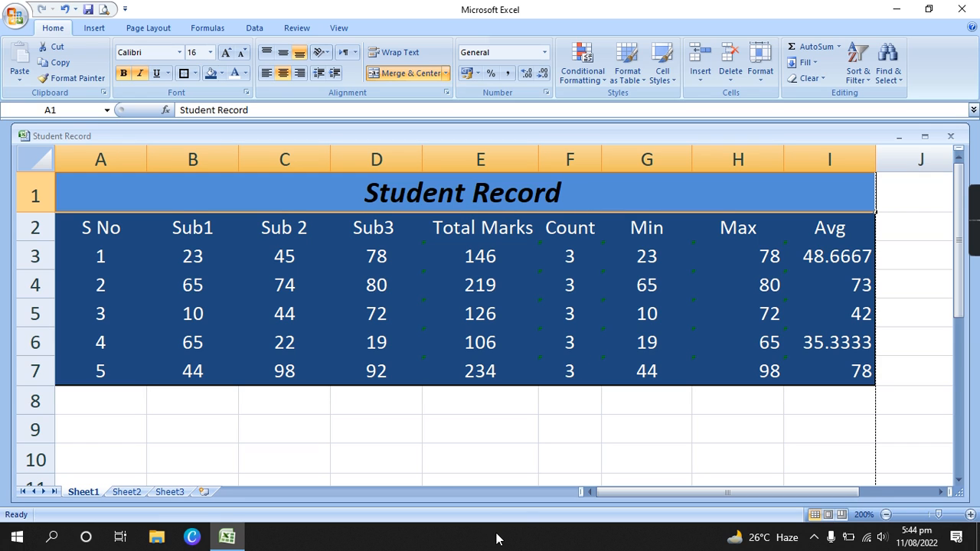
{"action": "left_click", "coordinate": [514, 468]}
Remove the fill from cells A2:I7 and set their font color to black.
{"action": "left_click_drag", "start_coordinate": [69, 226], "coordinate": [835, 366]}
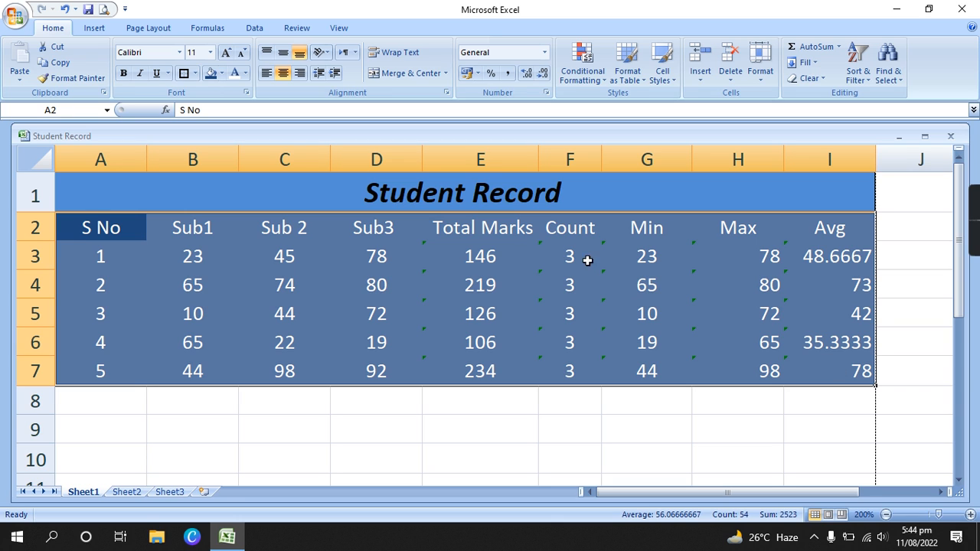
{"action": "left_click", "coordinate": [221, 73]}
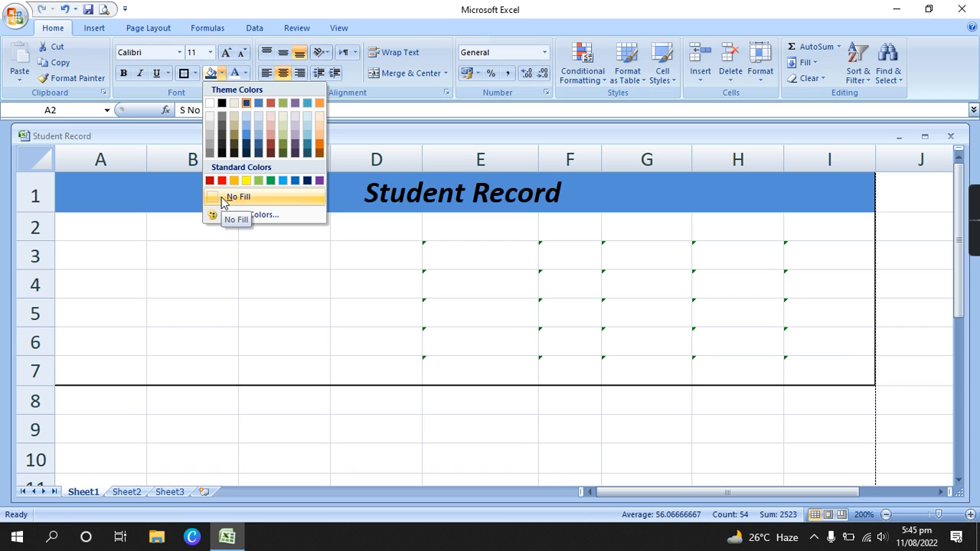
{"action": "left_click", "coordinate": [222, 198]}
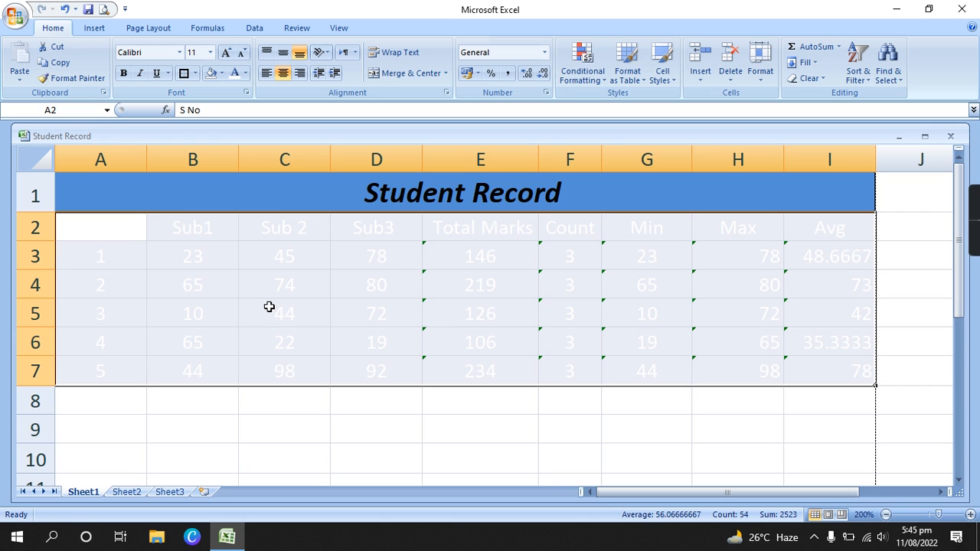
{"action": "left_click", "coordinate": [245, 72]}
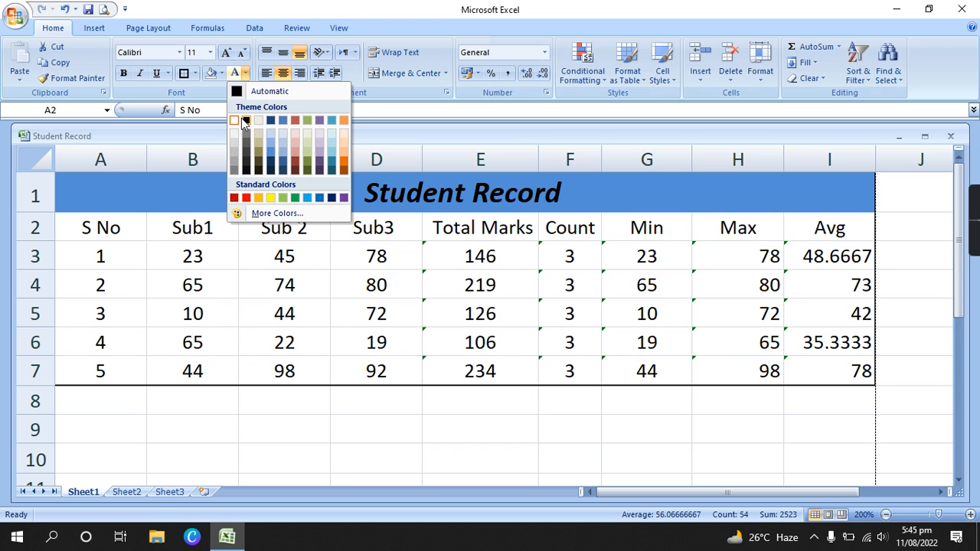
{"action": "left_click", "coordinate": [245, 121]}
{"action": "left_click", "coordinate": [505, 457]}
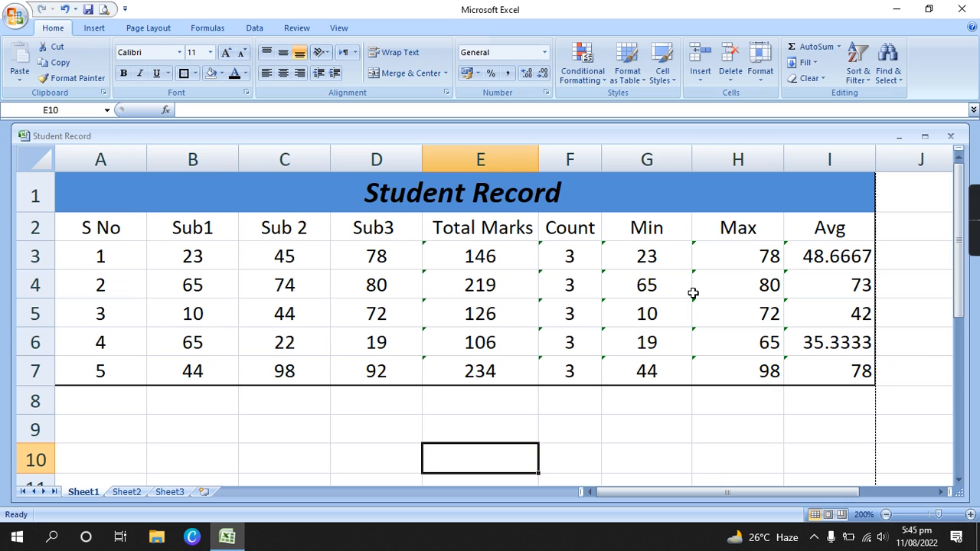
Fill cells A2:I7 of the Student Record table with dark blue.
{"action": "left_click_drag", "start_coordinate": [67, 226], "coordinate": [812, 375]}
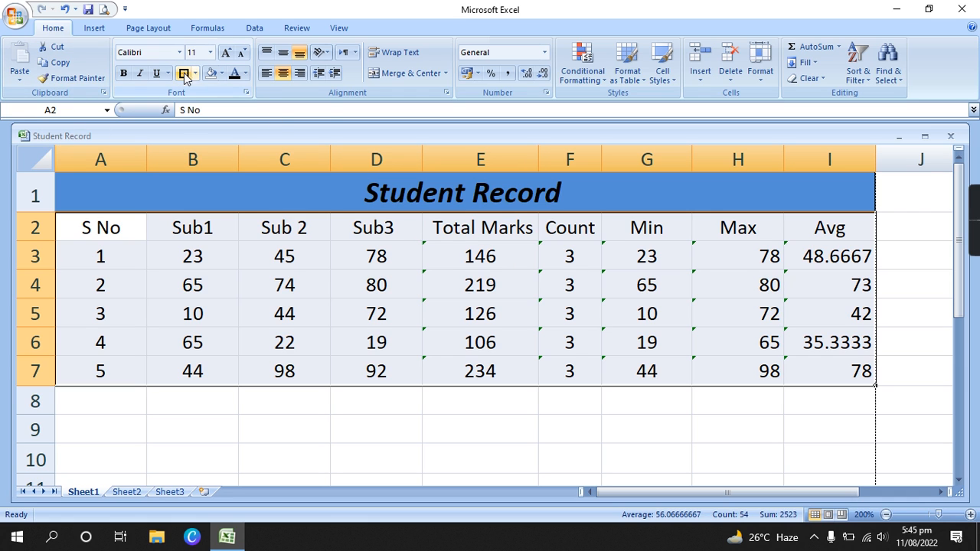
{"action": "left_click", "coordinate": [220, 73]}
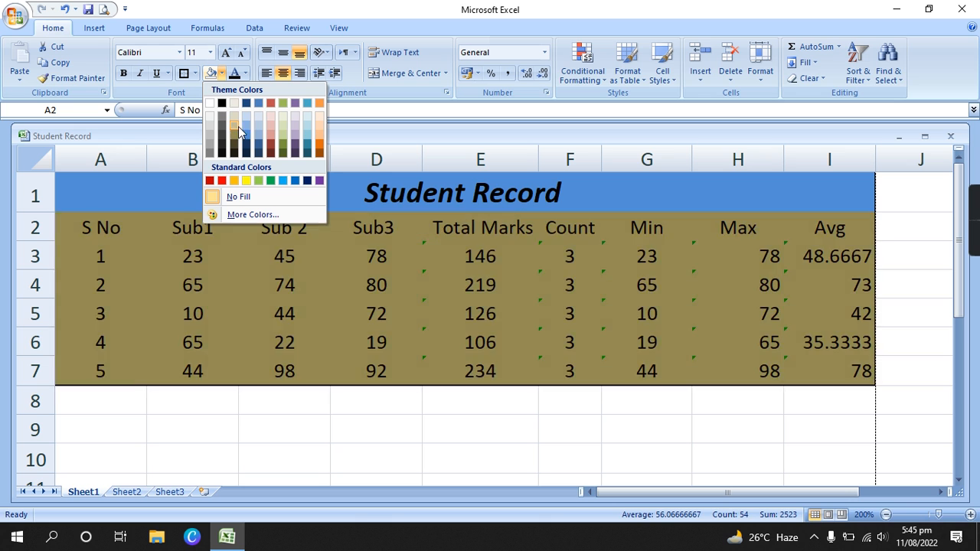
{"action": "left_click", "coordinate": [246, 115]}
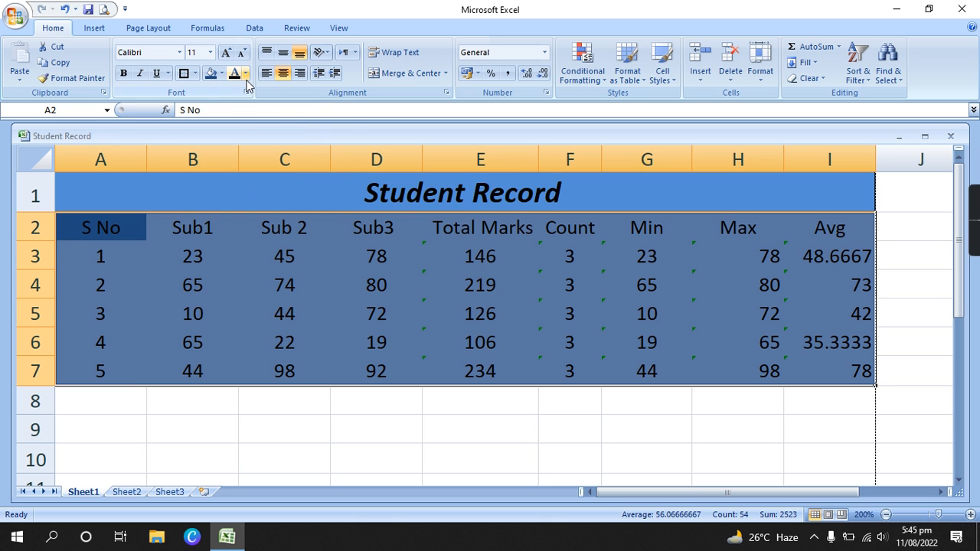
Set the font color of the table cells A2:I7 to white.
{"action": "left_click", "coordinate": [246, 75]}
{"action": "left_click", "coordinate": [236, 121]}
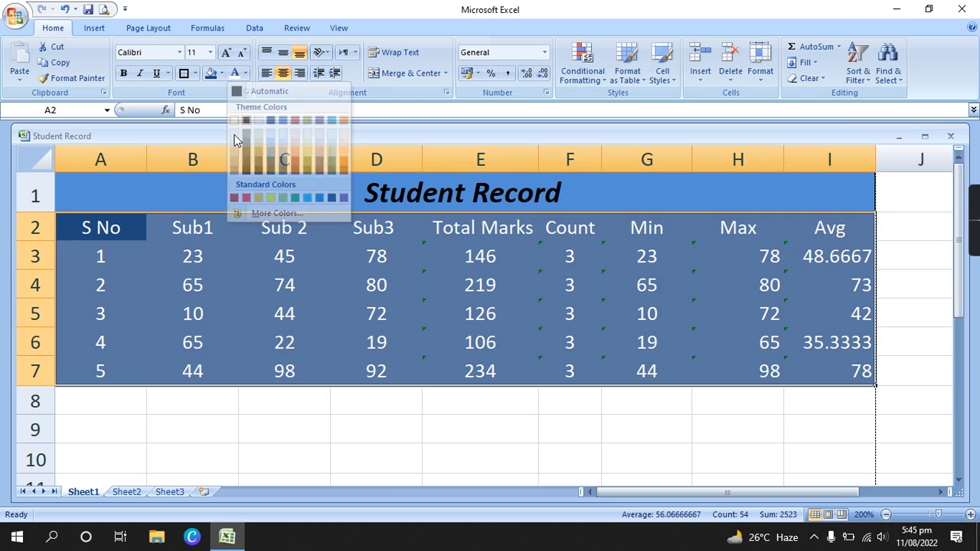
{"action": "left_click", "coordinate": [389, 478]}
{"action": "left_click", "coordinate": [555, 438]}
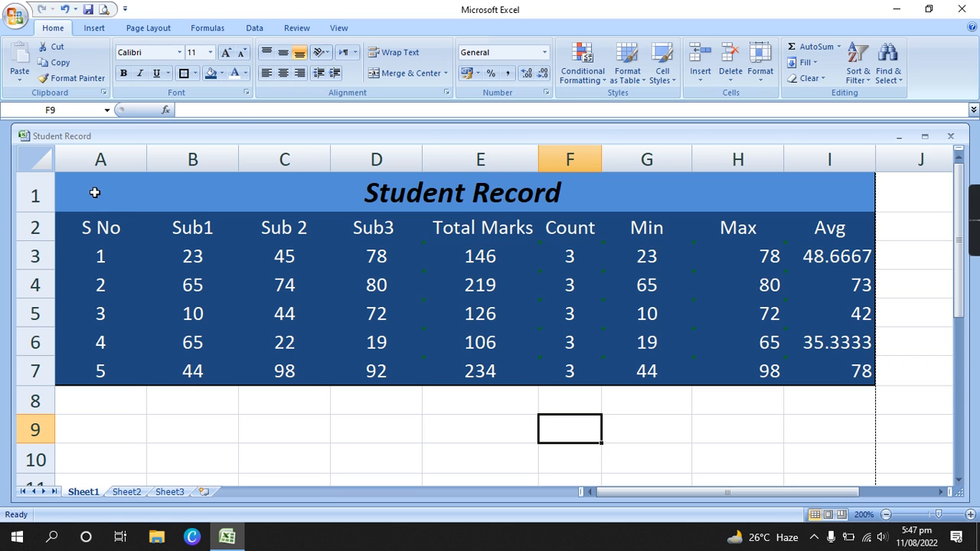
Copy the formatting of the whole Student Record table, A1:I7, onto Sheet2 starting at cell A1 with Format Painter.
{"action": "left_click_drag", "start_coordinate": [90, 189], "coordinate": [443, 375]}
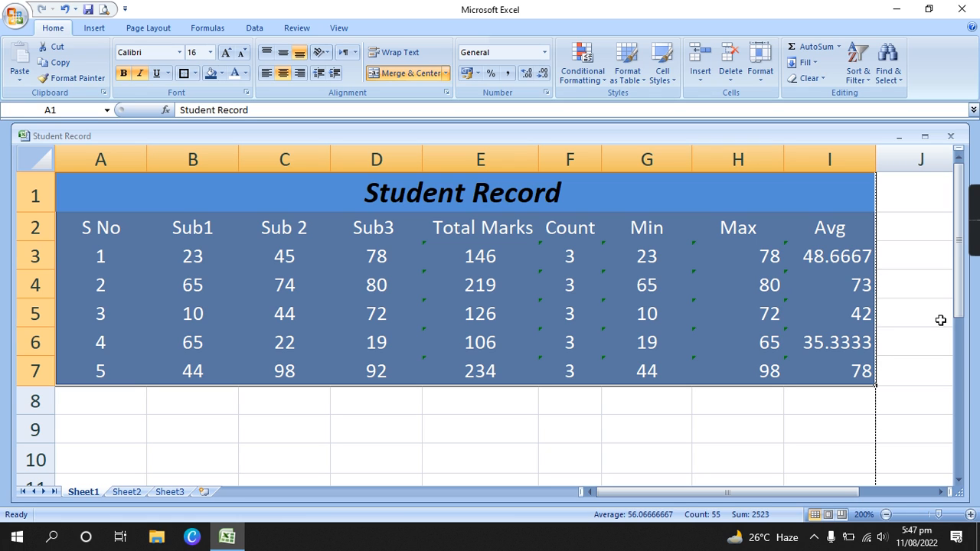
{"action": "key", "text": "alt"}
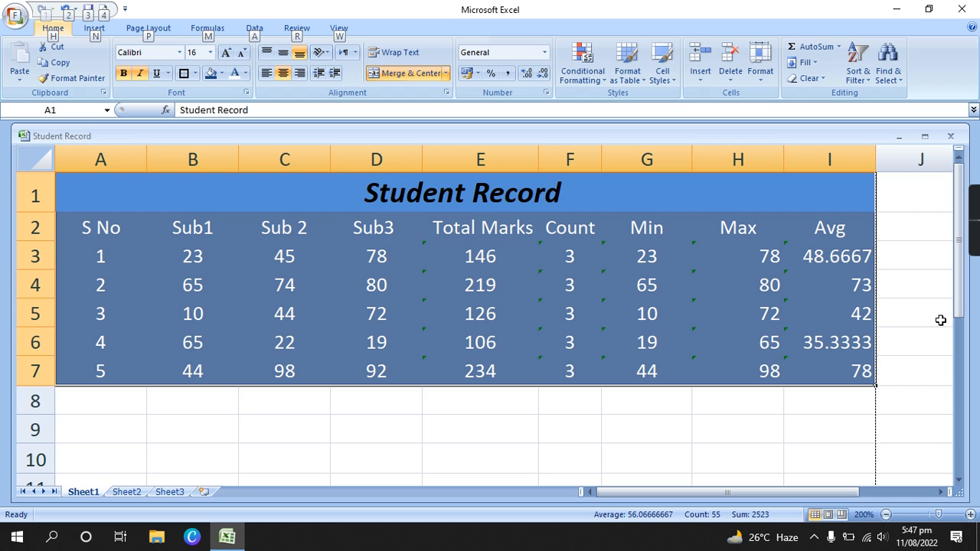
{"action": "key", "text": "h"}
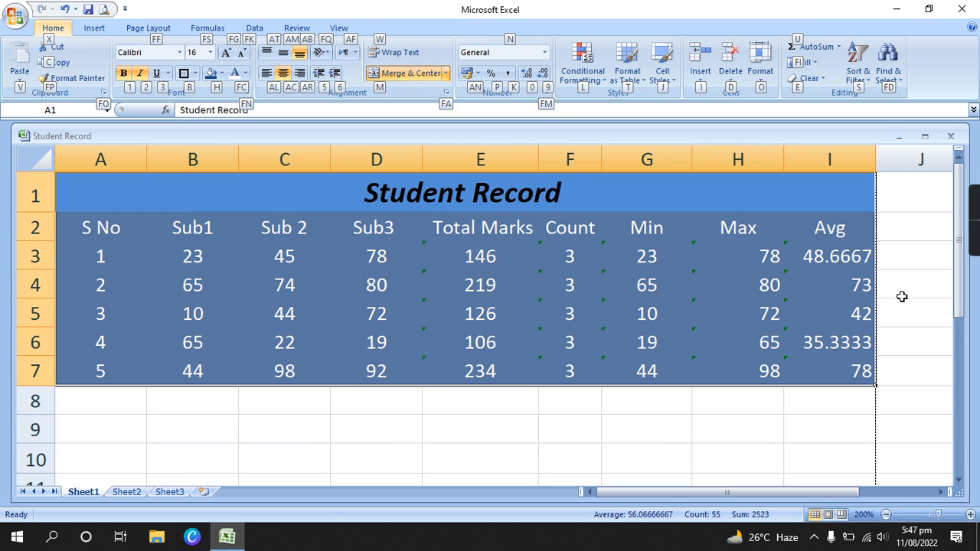
{"action": "key", "text": "f"}
{"action": "key", "text": "p"}
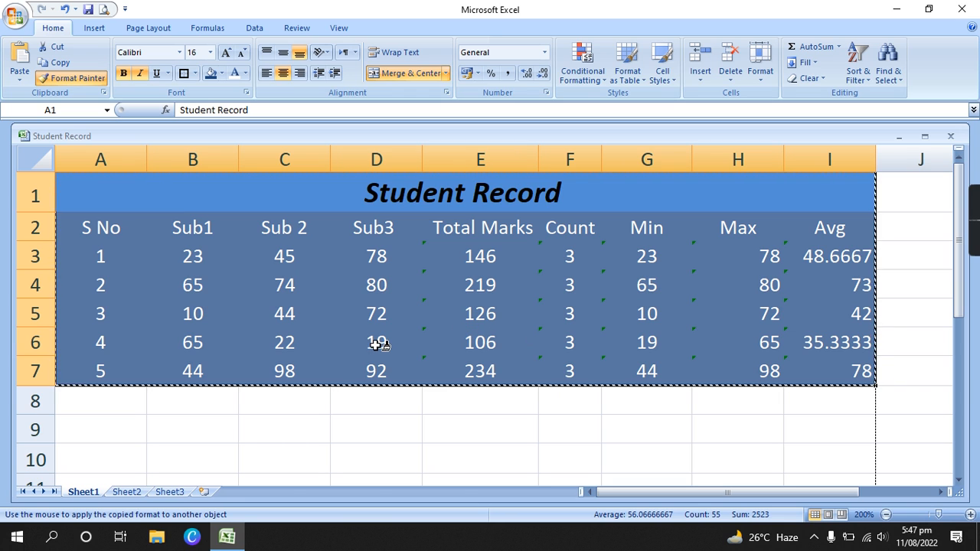
{"action": "left_click", "coordinate": [127, 491]}
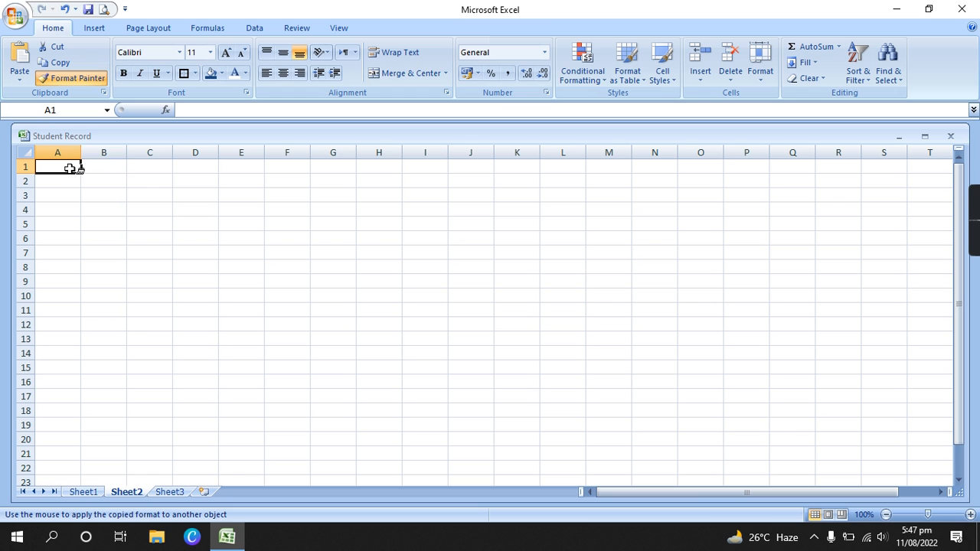
{"action": "left_click", "coordinate": [69, 168]}
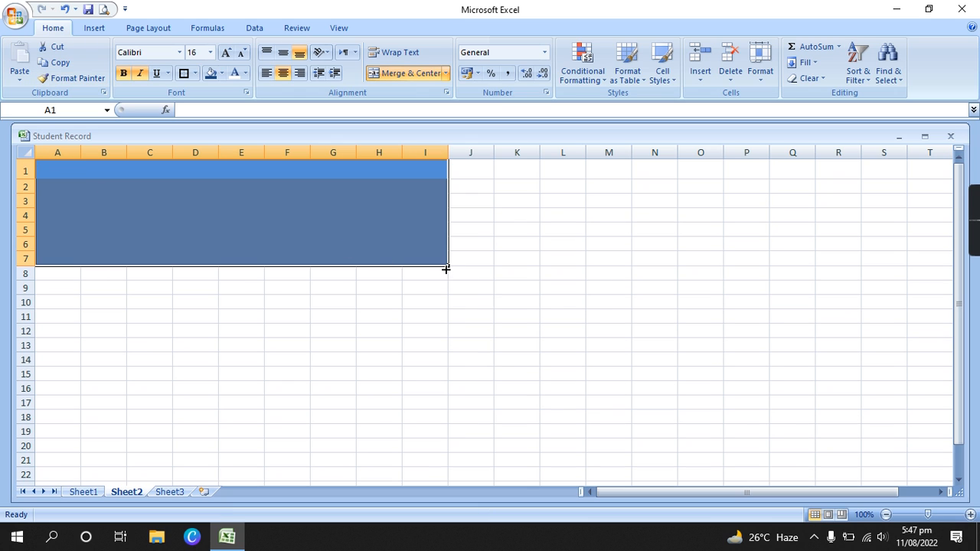
Examine the copied formatting on Sheet2 up close, checking the merged title row and the cells below it.
{"action": "mouse_move", "coordinate": [446, 269]}
{"action": "left_mouse_down"}
{"action": "mouse_move", "coordinate": [582, 359]}
{"action": "mouse_move", "coordinate": [462, 310]}
{"action": "mouse_move", "coordinate": [440, 267]}
{"action": "left_mouse_up"}
{"action": "left_click", "coordinate": [969, 514]}
{"action": "left_click", "coordinate": [970, 515]}
{"action": "left_click", "coordinate": [969, 514]}
{"action": "left_click", "coordinate": [970, 515]}
{"action": "left_click", "coordinate": [970, 515]}
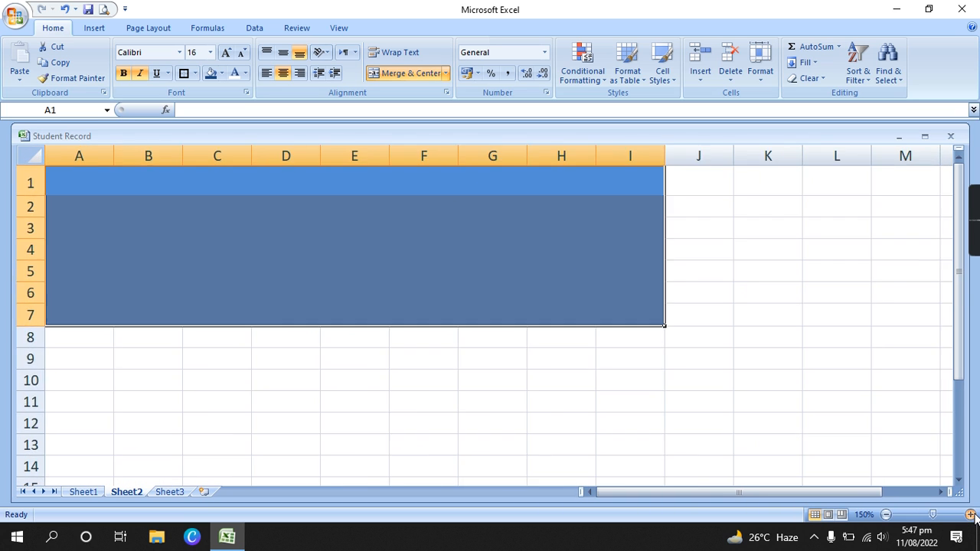
{"action": "left_click", "coordinate": [969, 514]}
{"action": "left_click", "coordinate": [970, 514]}
{"action": "left_click", "coordinate": [970, 514]}
{"action": "left_click", "coordinate": [970, 514]}
{"action": "left_click", "coordinate": [970, 514]}
{"action": "left_click", "coordinate": [970, 514]}
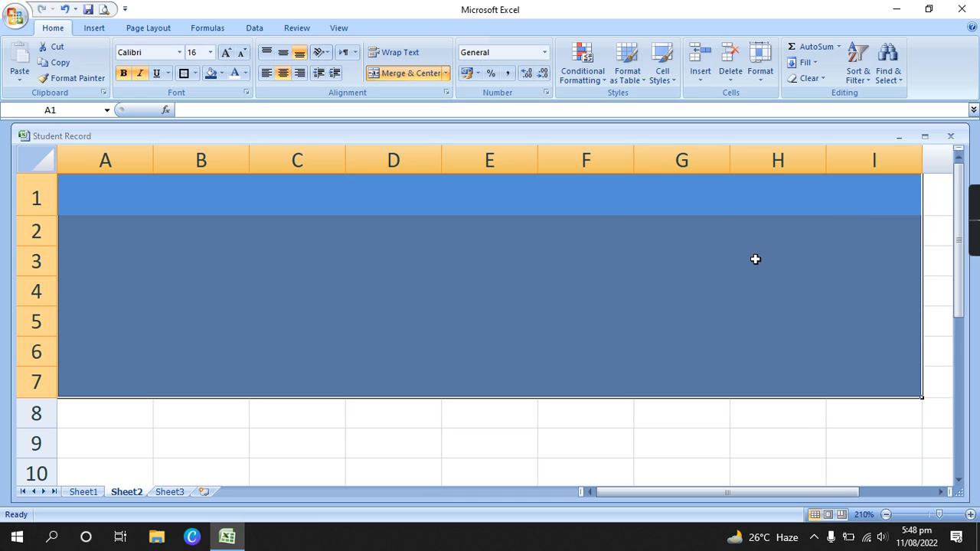
{"action": "left_click", "coordinate": [214, 207]}
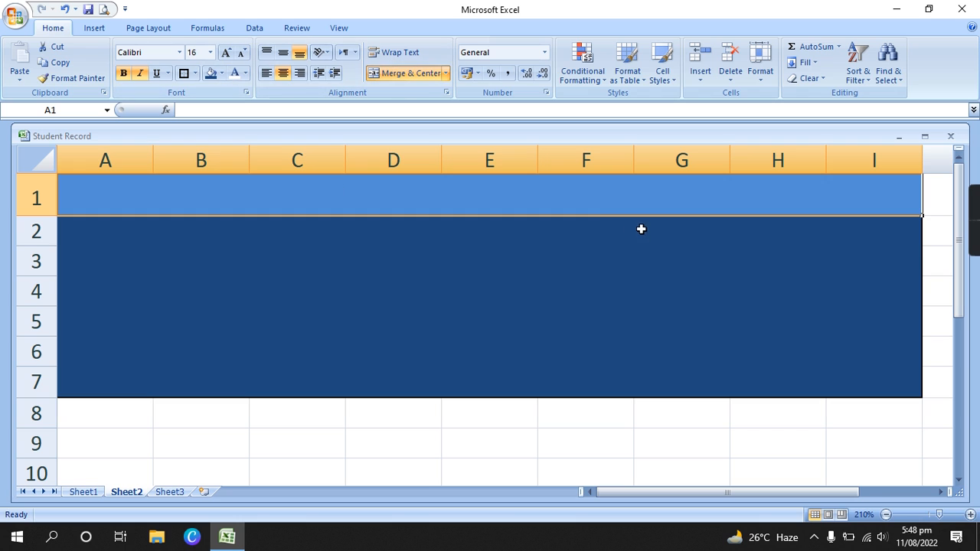
{"action": "left_click", "coordinate": [445, 296]}
{"action": "left_click", "coordinate": [92, 223]}
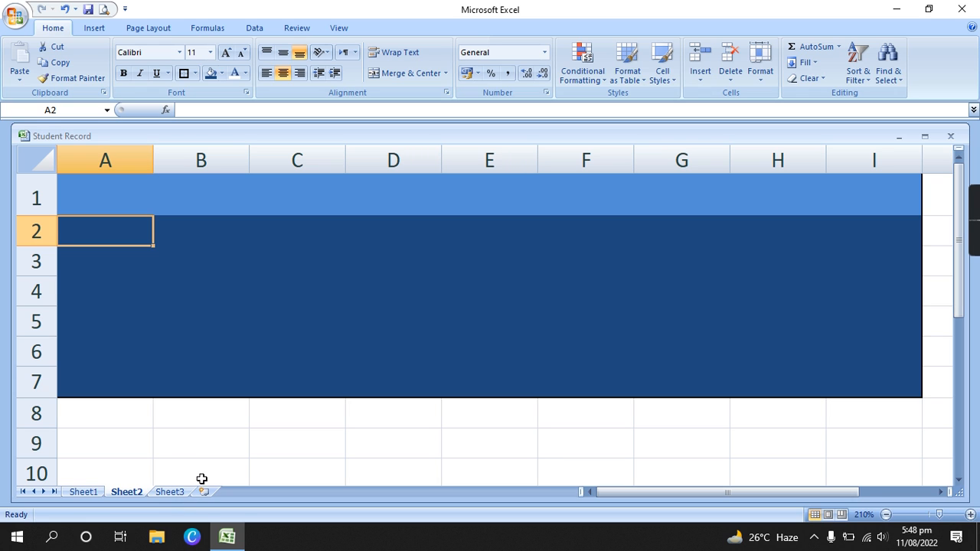
Undo the table formatting copied onto Sheet2.
{"action": "key", "text": "ctrl+z"}
{"action": "scroll", "coordinate": [210, 474], "scroll_direction": "down", "scroll_amount": 5}
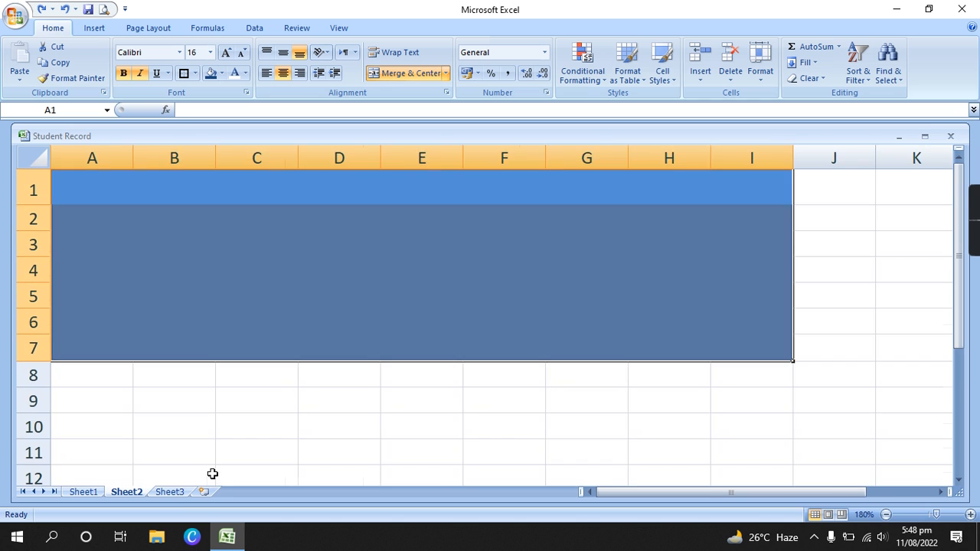
{"action": "scroll", "coordinate": [213, 474], "scroll_direction": "down", "scroll_amount": 6}
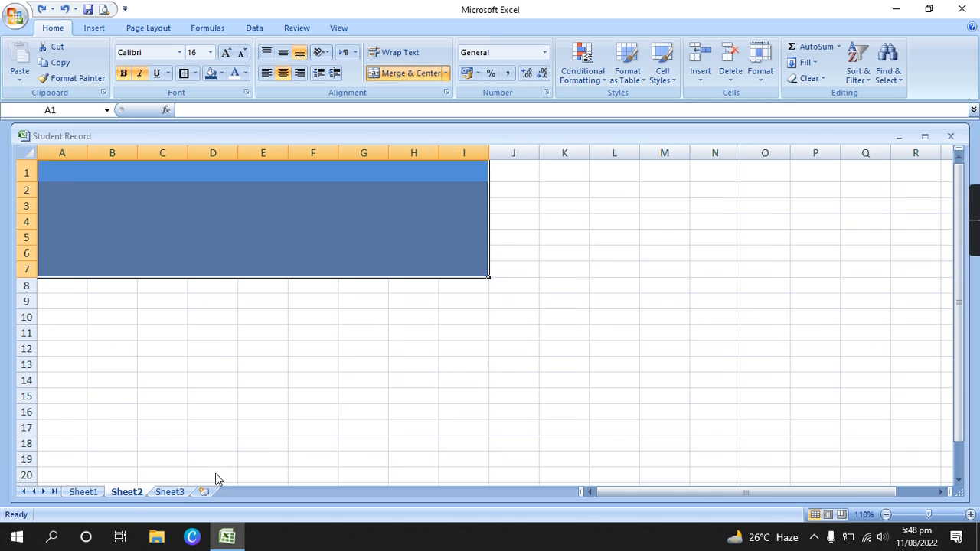
{"action": "key", "text": "ctrl+z"}
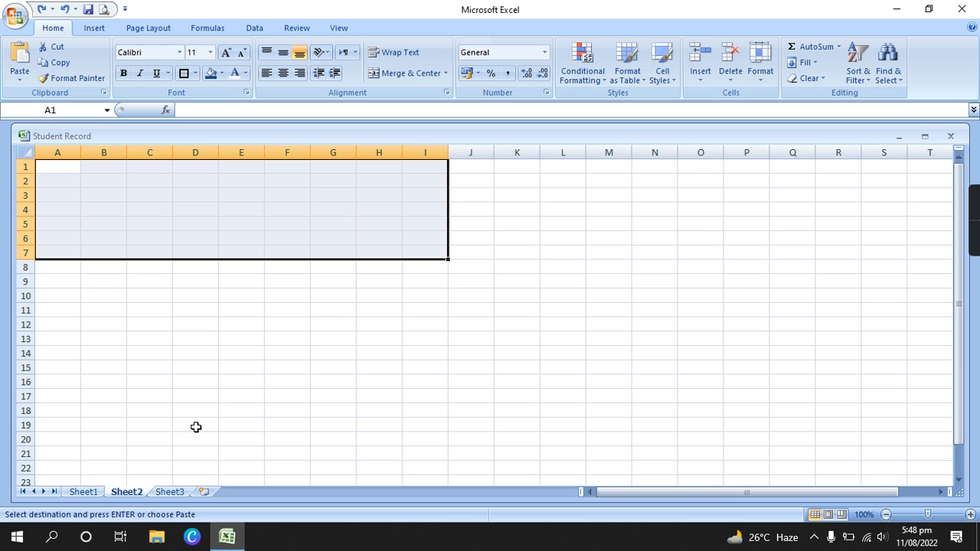
Copy the Student Record table's formatting from Sheet1 onto Sheet3 starting at cell H5 with Format Painter.
{"action": "left_click", "coordinate": [100, 494]}
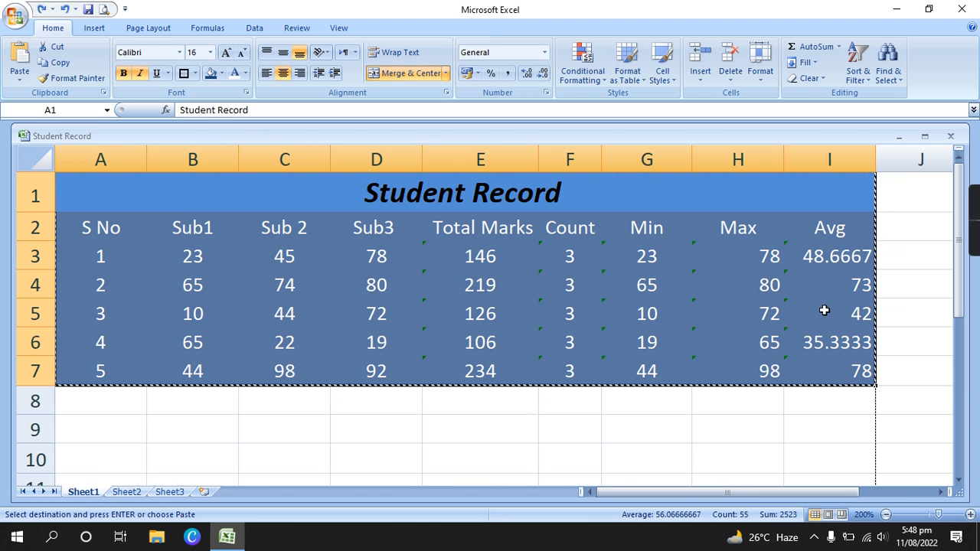
{"action": "left_click", "coordinate": [52, 81]}
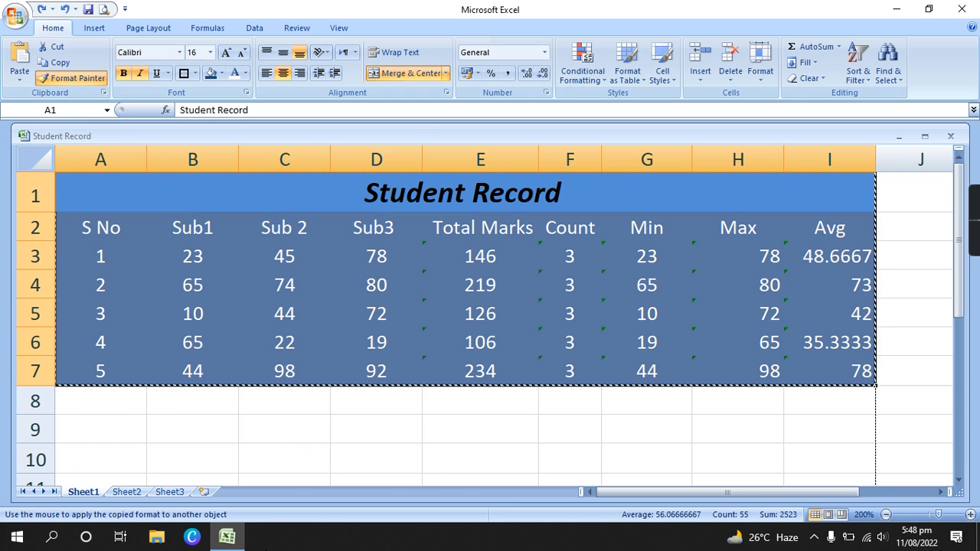
{"action": "left_click", "coordinate": [170, 492]}
{"action": "left_click", "coordinate": [387, 224]}
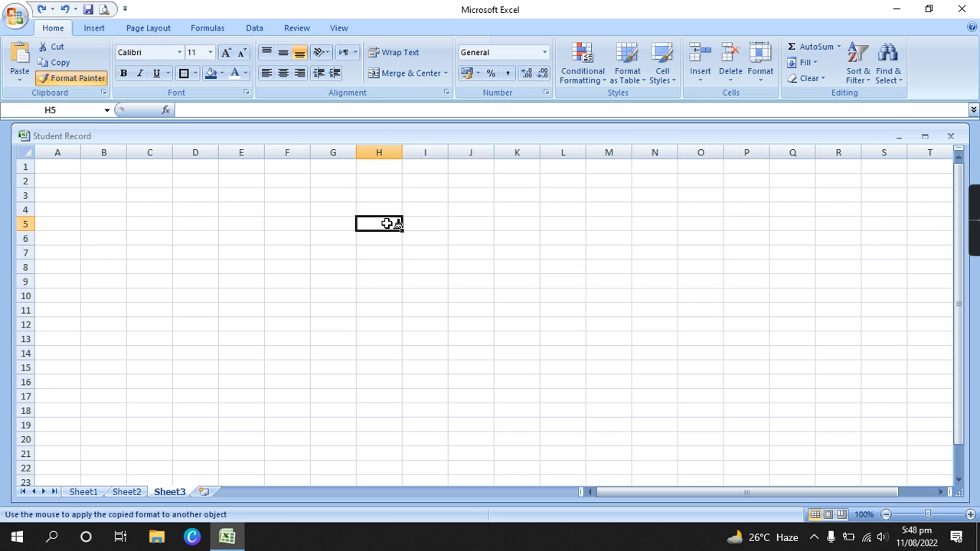
Extend the copied formatting on Sheet3 by filling it down to row 18 and across to column Y.
{"action": "left_click_drag", "start_coordinate": [770, 326], "coordinate": [785, 355]}
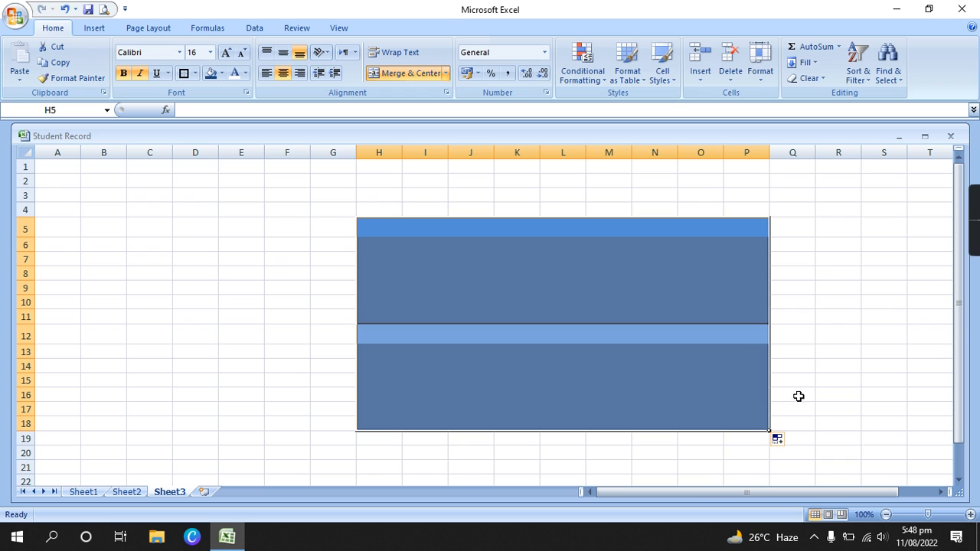
{"action": "left_click_drag", "start_coordinate": [769, 433], "coordinate": [919, 433]}
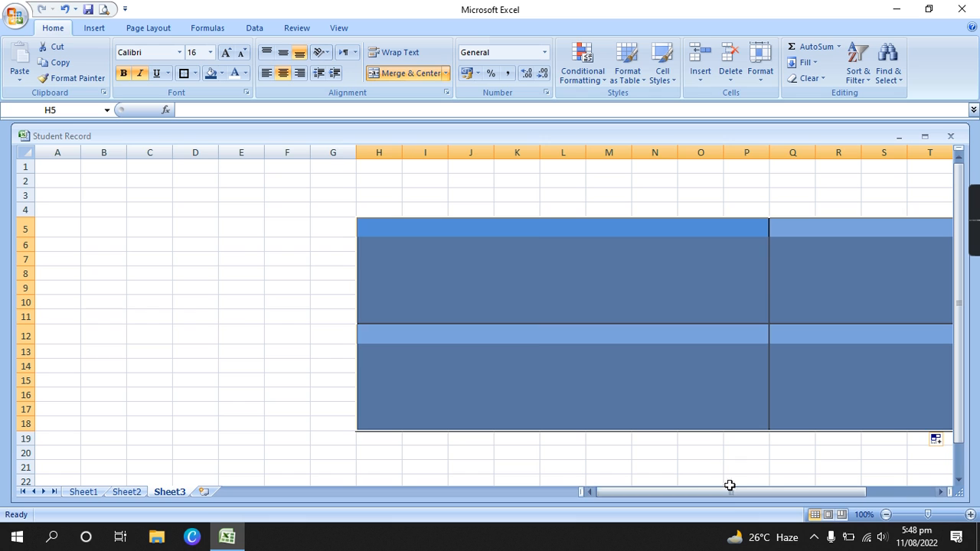
{"action": "left_click_drag", "start_coordinate": [735, 494], "coordinate": [816, 499]}
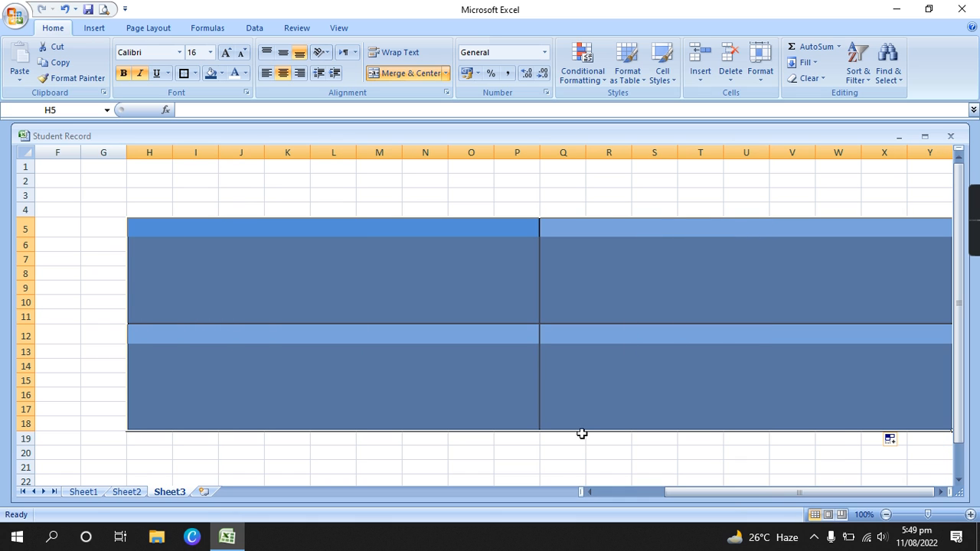
{"action": "mouse_move", "coordinate": [584, 435]}
{"action": "left_mouse_down"}
{"action": "mouse_move", "coordinate": [586, 461]}
{"action": "mouse_move", "coordinate": [583, 443]}
{"action": "left_mouse_up"}
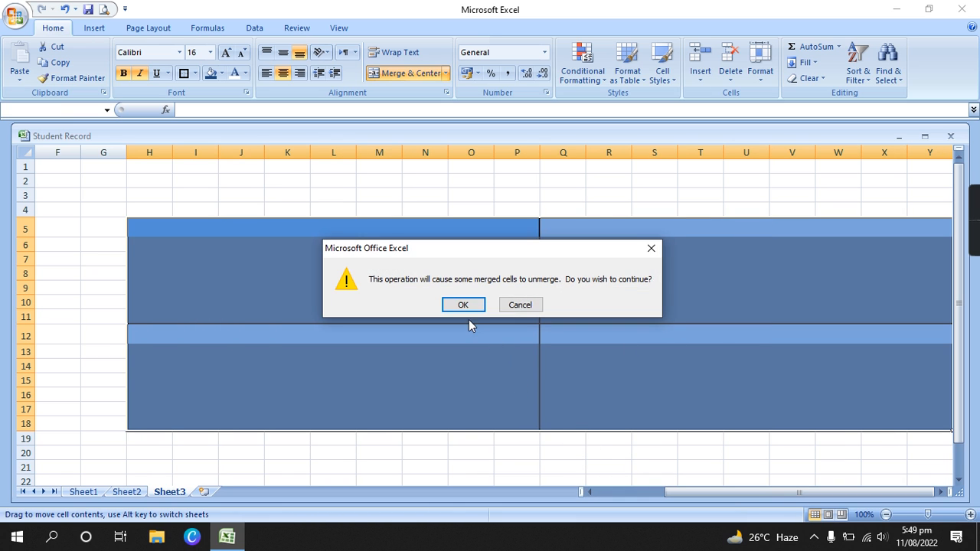
{"action": "left_click", "coordinate": [518, 305]}
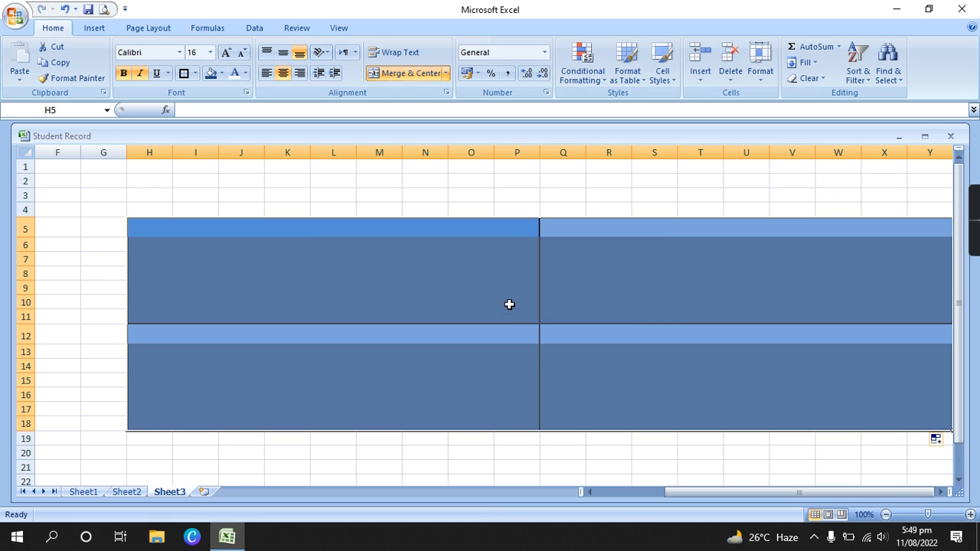
Undo both fill extensions and the copied table formatting on Sheet3.
{"action": "key", "text": "ctrl+z"}
{"action": "key", "text": "ctrl+z"}
{"action": "key", "text": "ctrl+z"}
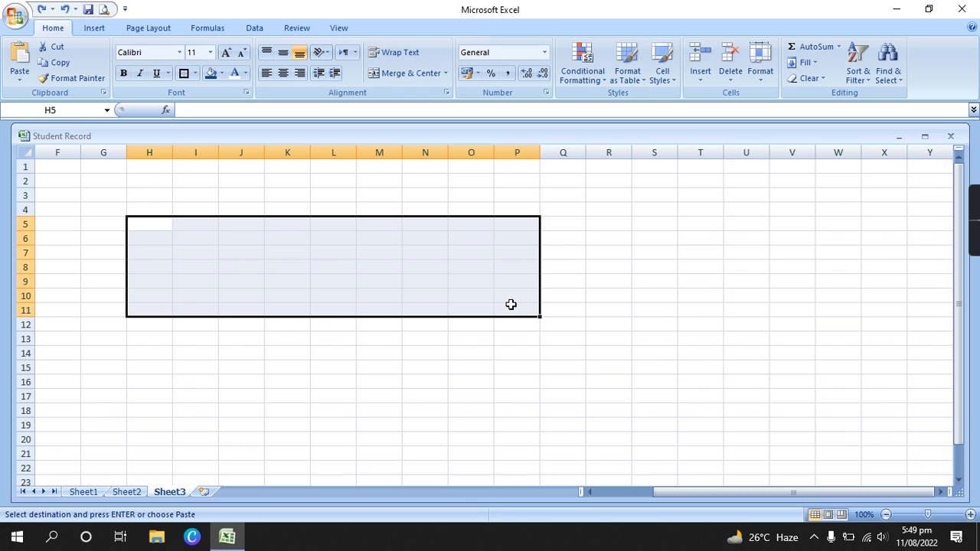
{"action": "left_click", "coordinate": [444, 411]}
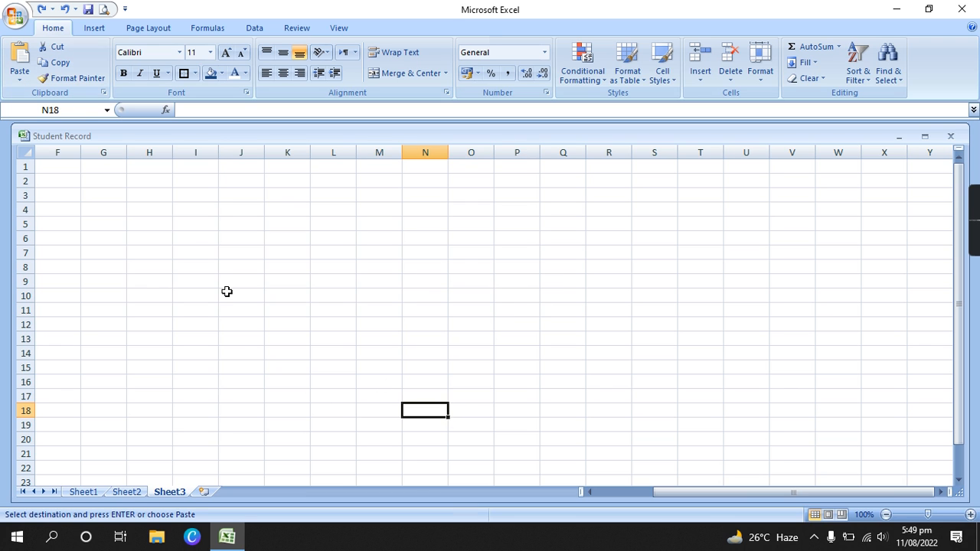
Remove the fill from cells A2:I7 of the Student Record table on Sheet1 and set their font color to black.
{"action": "left_click", "coordinate": [90, 492]}
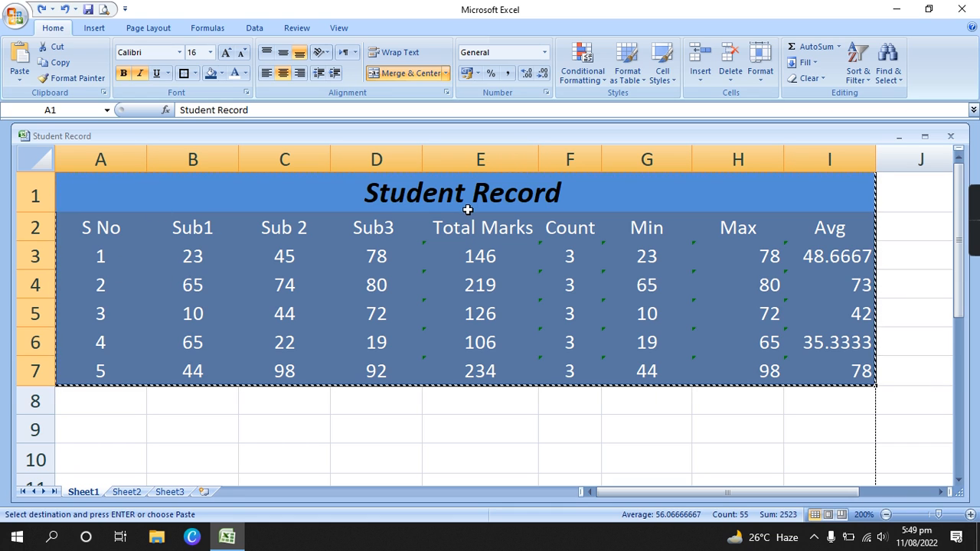
{"action": "left_click", "coordinate": [378, 426]}
{"action": "left_click_drag", "start_coordinate": [104, 225], "coordinate": [841, 368]}
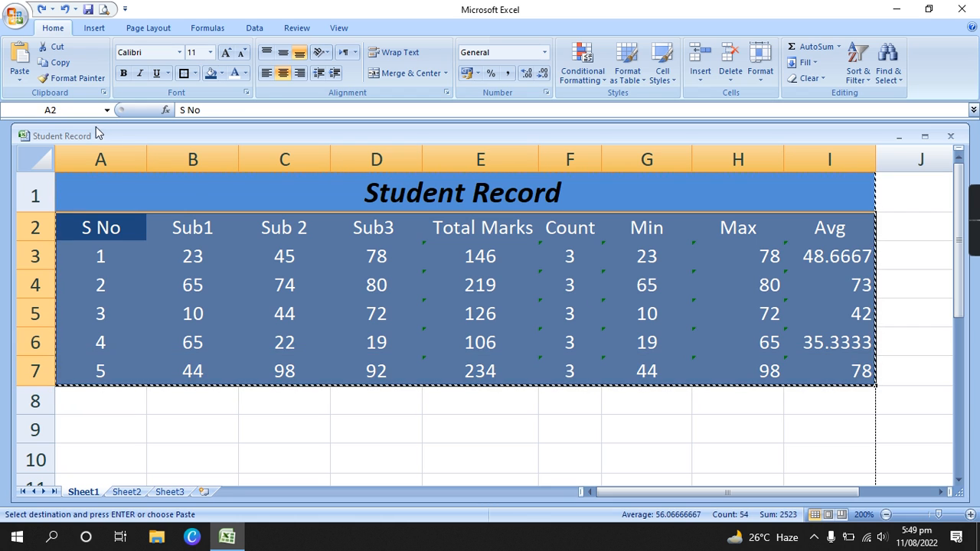
{"action": "left_click", "coordinate": [222, 74]}
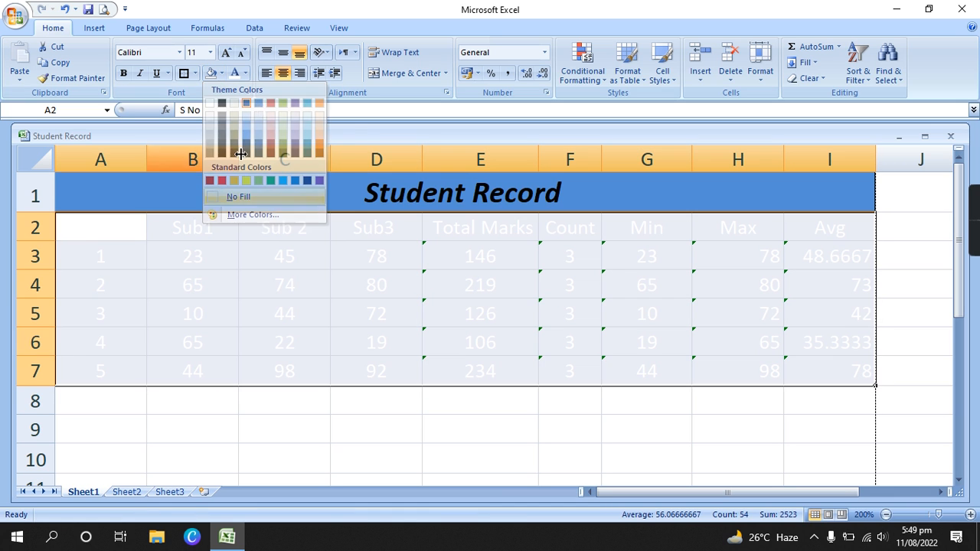
{"action": "left_click", "coordinate": [245, 73]}
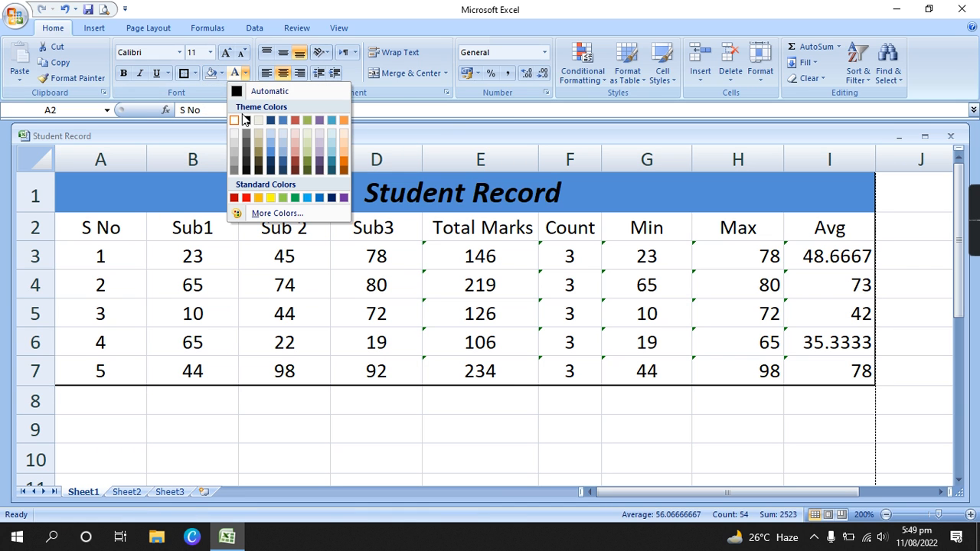
{"action": "left_click", "coordinate": [248, 127]}
{"action": "left_click", "coordinate": [468, 433]}
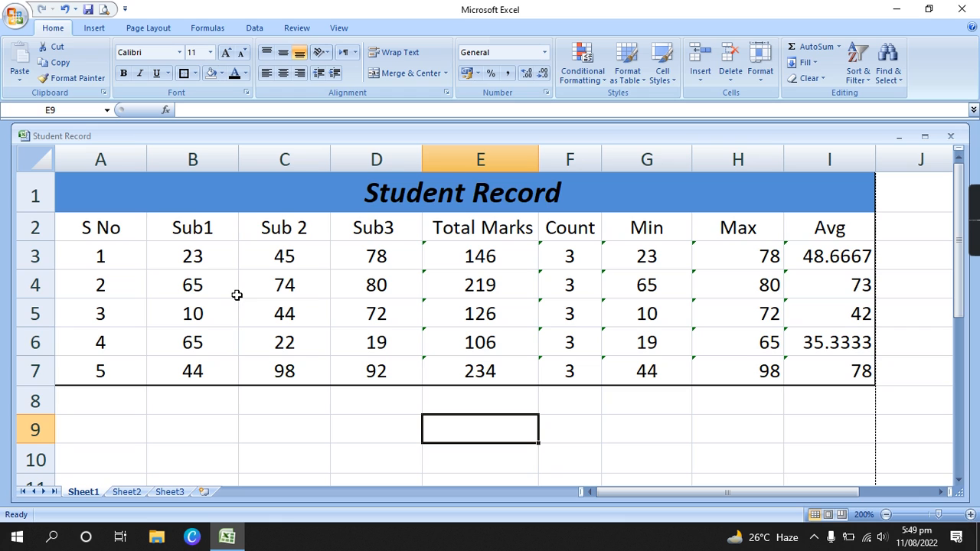
Add a Greater Than highlight rule to the marks in B3:D7, using 33 with Green Fill with Dark Green Text.
{"action": "left_click_drag", "start_coordinate": [184, 235], "coordinate": [368, 378]}
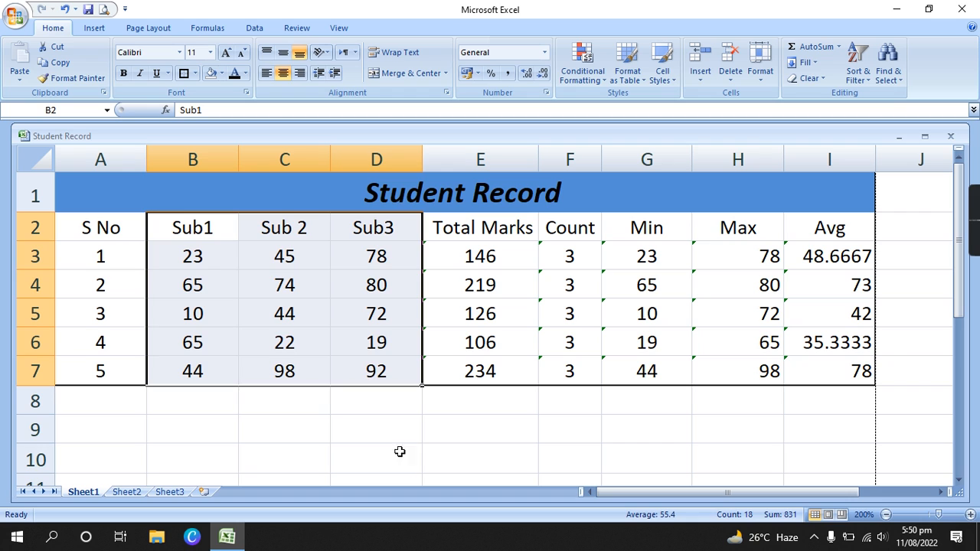
{"action": "left_click", "coordinate": [289, 424]}
{"action": "left_click_drag", "start_coordinate": [194, 257], "coordinate": [386, 380]}
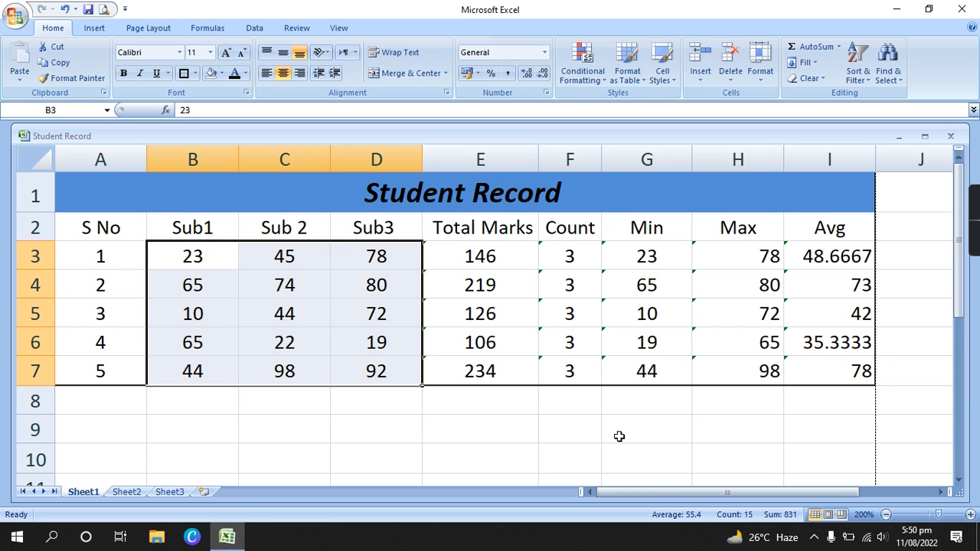
{"action": "key", "text": "alt"}
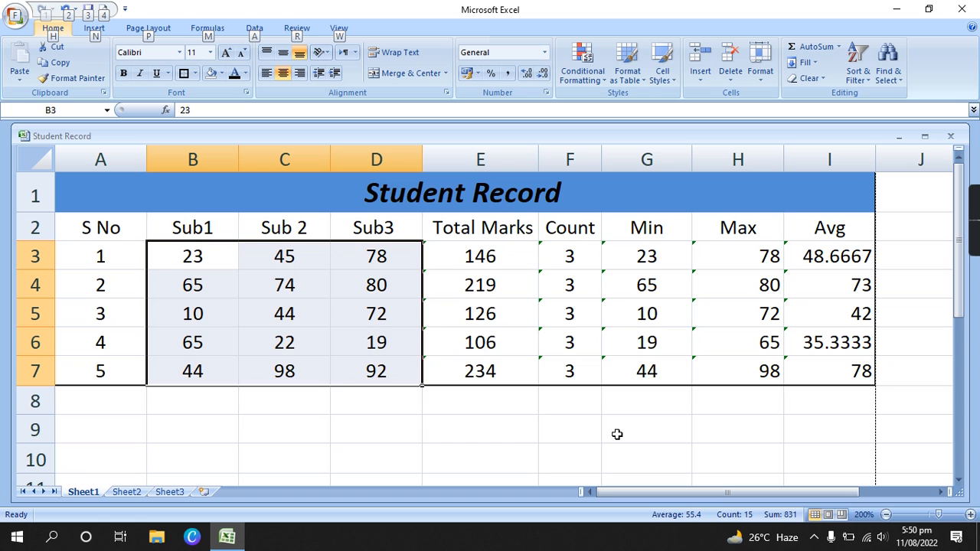
{"action": "key", "text": "h"}
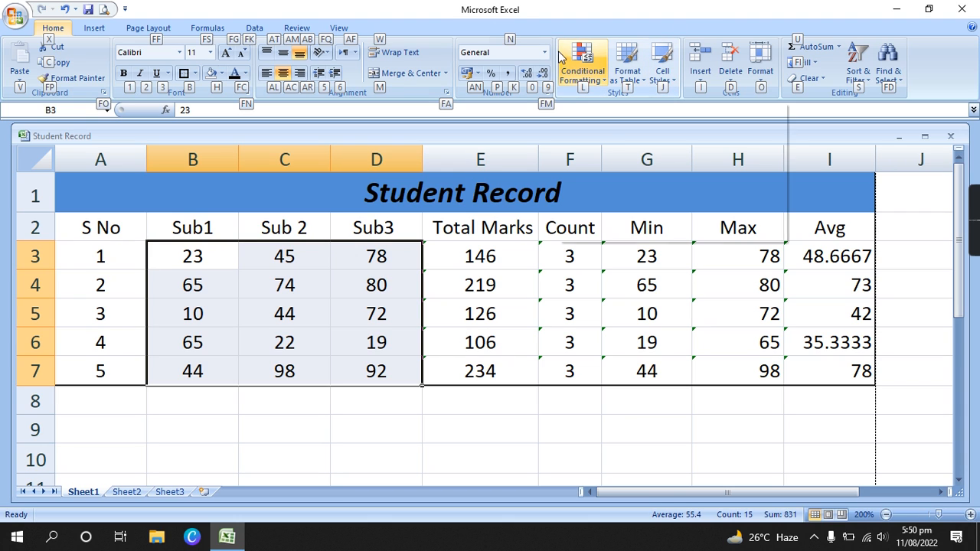
{"action": "key", "text": "l"}
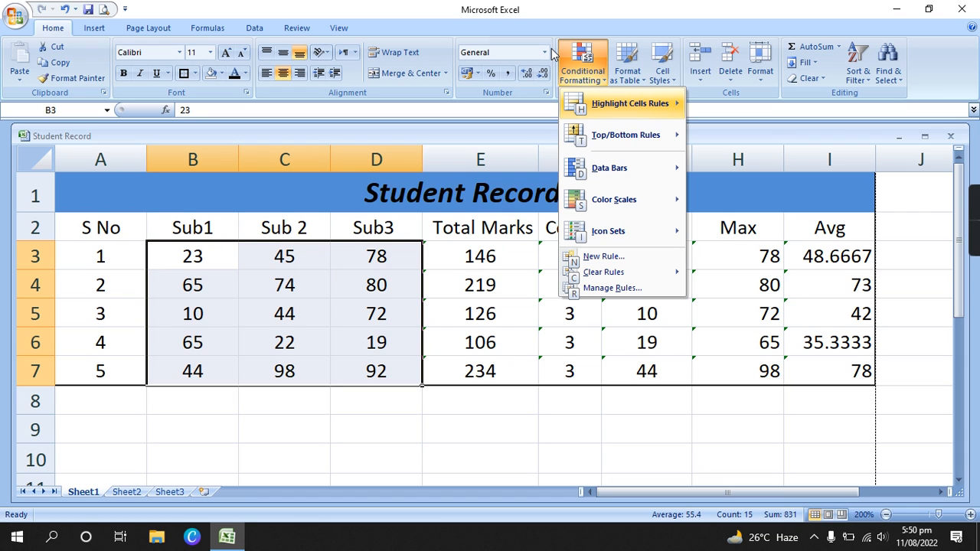
{"action": "key", "text": "Down"}
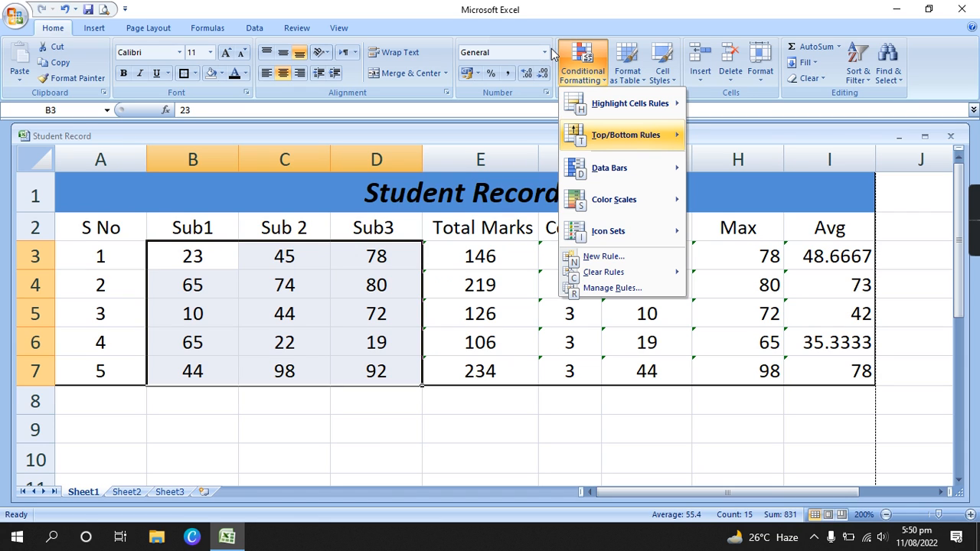
{"action": "key", "text": "Down"}
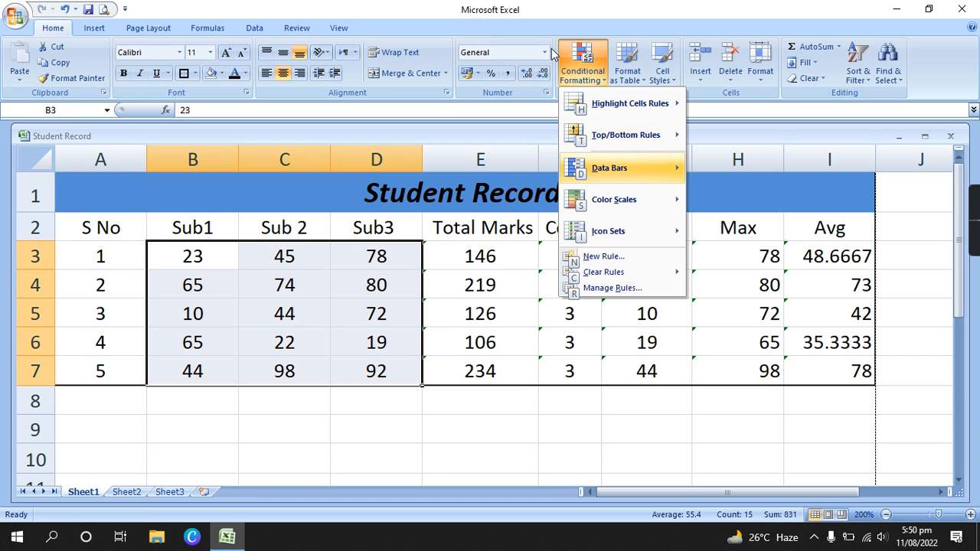
{"action": "key", "text": "Up"}
{"action": "key", "text": "Up"}
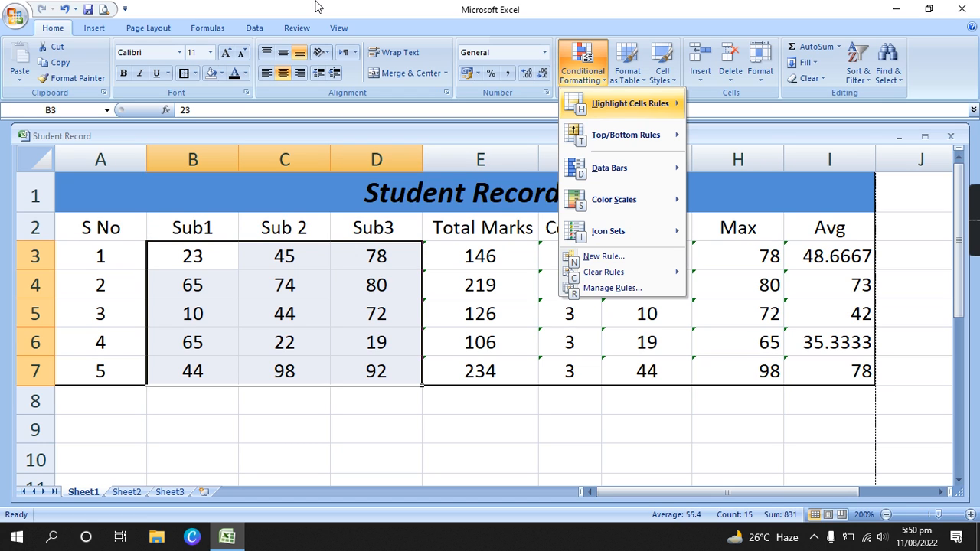
{"action": "key", "text": "Right"}
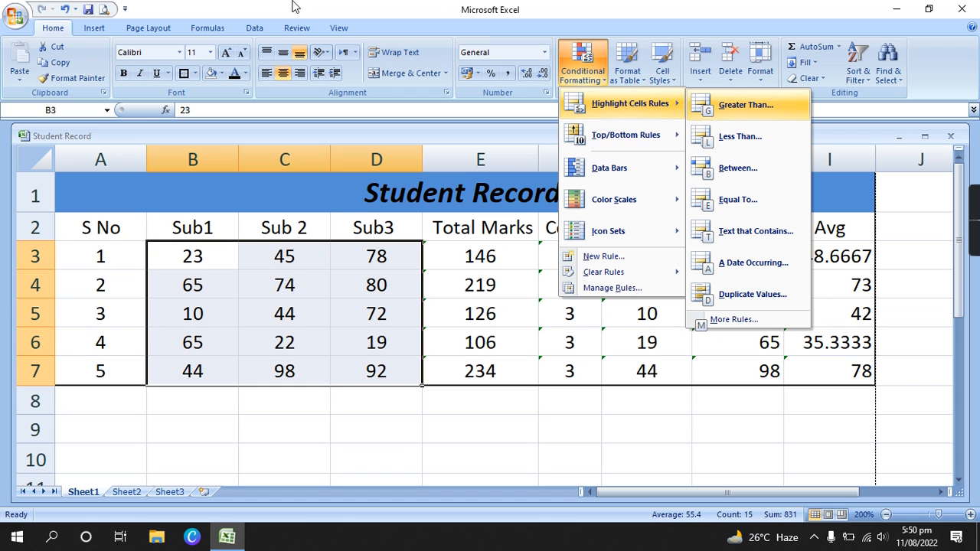
{"action": "key", "text": "Return"}
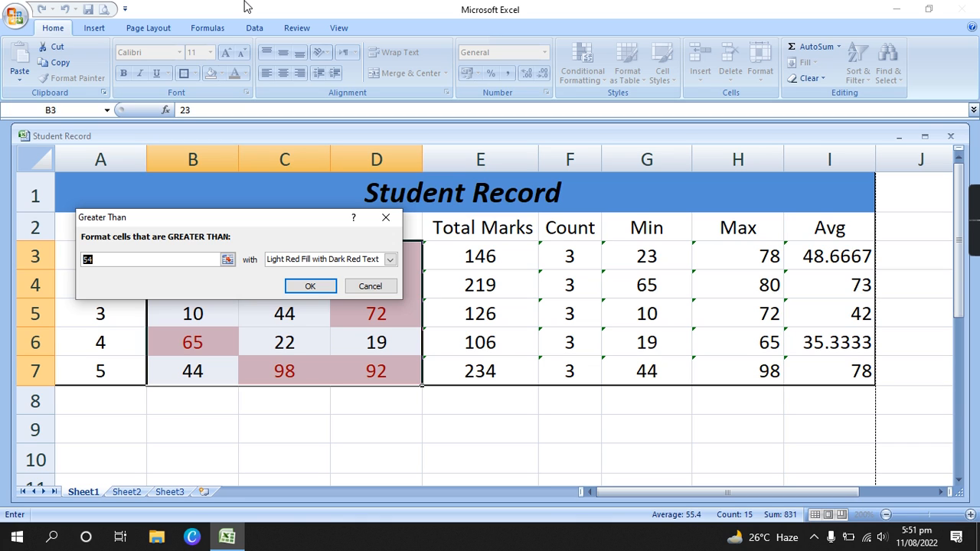
{"action": "key", "text": "BackSpace"}
{"action": "type", "text": "33"}
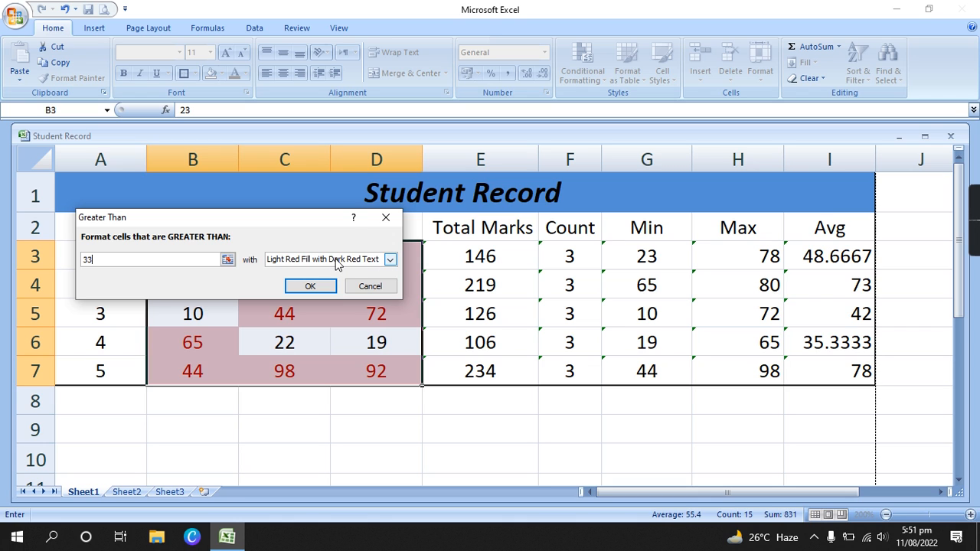
{"action": "left_click", "coordinate": [391, 260]}
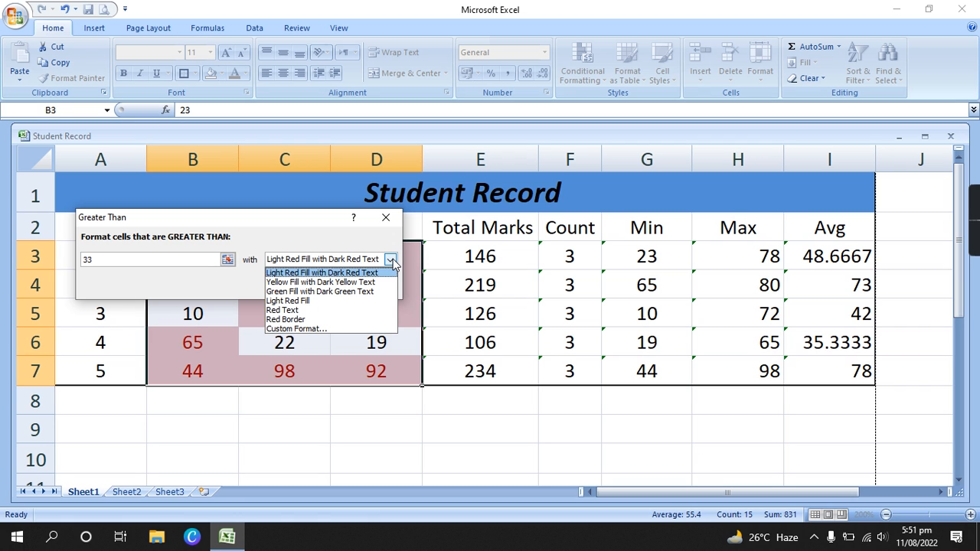
{"action": "left_click", "coordinate": [341, 292]}
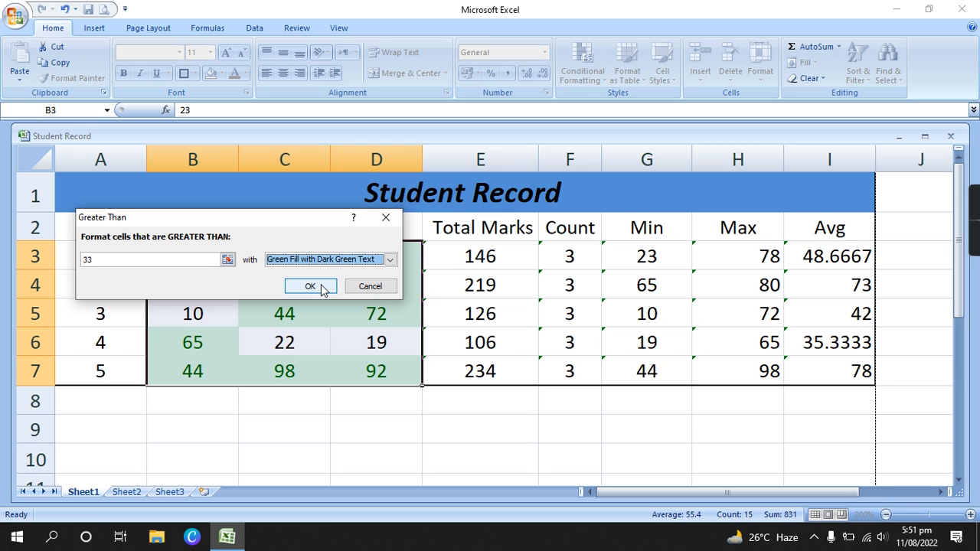
{"action": "left_click", "coordinate": [310, 286]}
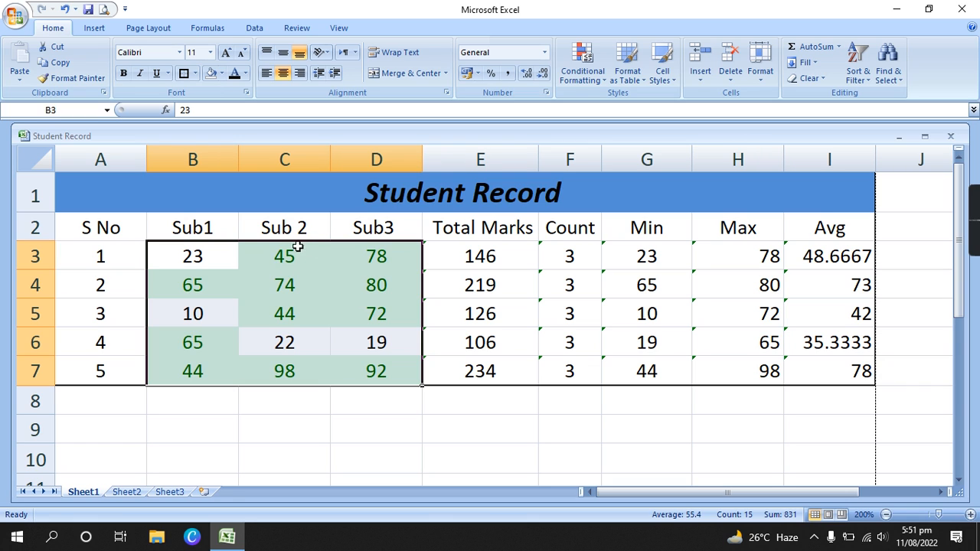
Change the Sub1 mark of student 3 in cell B5 to 33.
{"action": "left_click", "coordinate": [262, 262]}
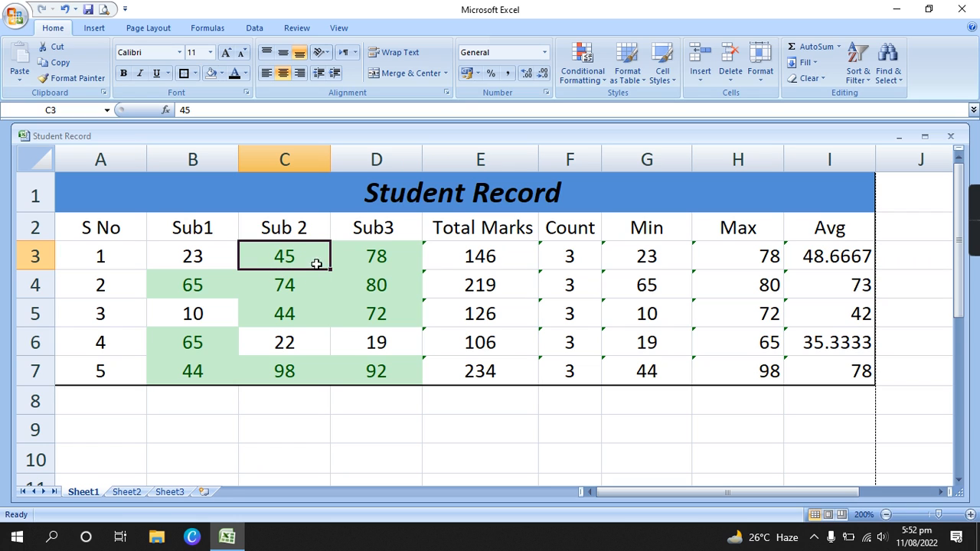
{"action": "left_click", "coordinate": [195, 258]}
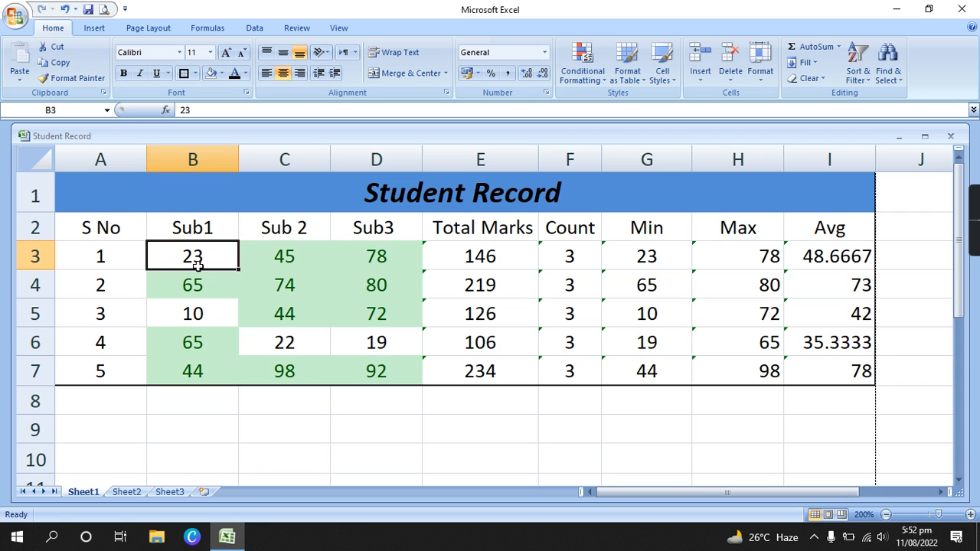
{"action": "left_click", "coordinate": [282, 265]}
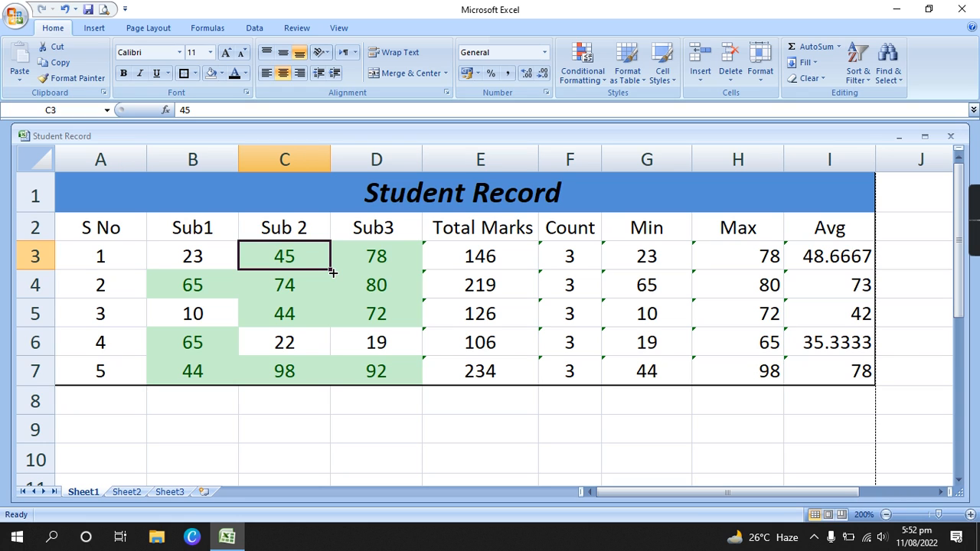
{"action": "key", "text": "Left"}
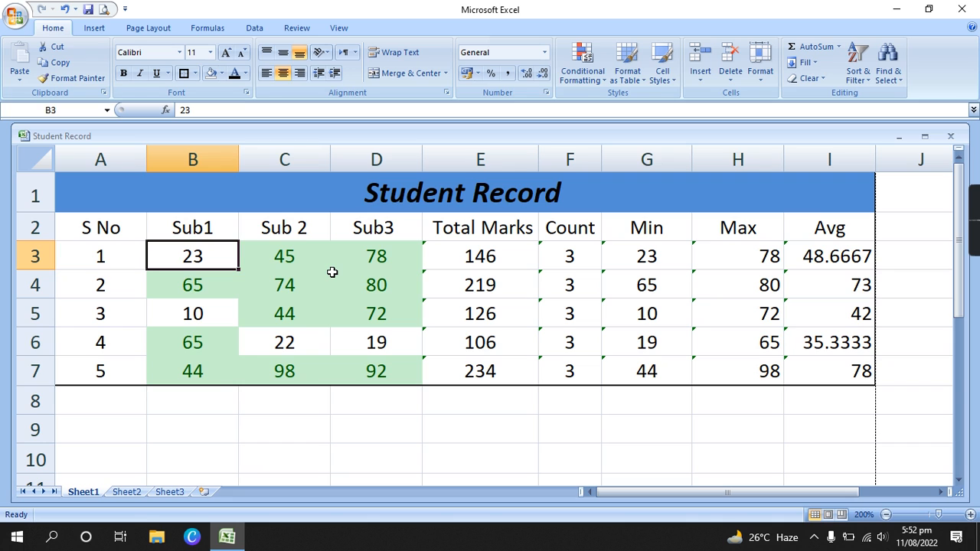
{"action": "key", "text": "Down"}
{"action": "key", "text": "Down"}
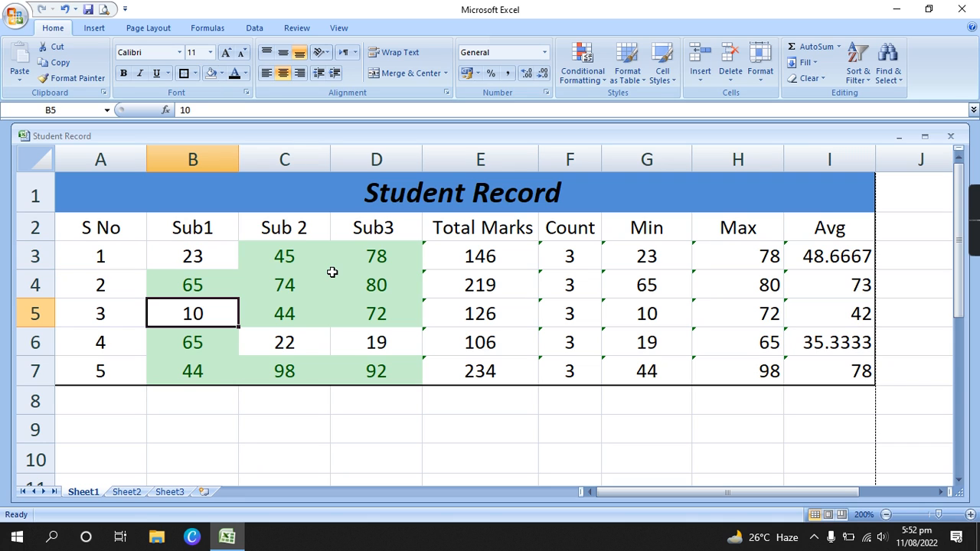
{"action": "type", "text": "33"}
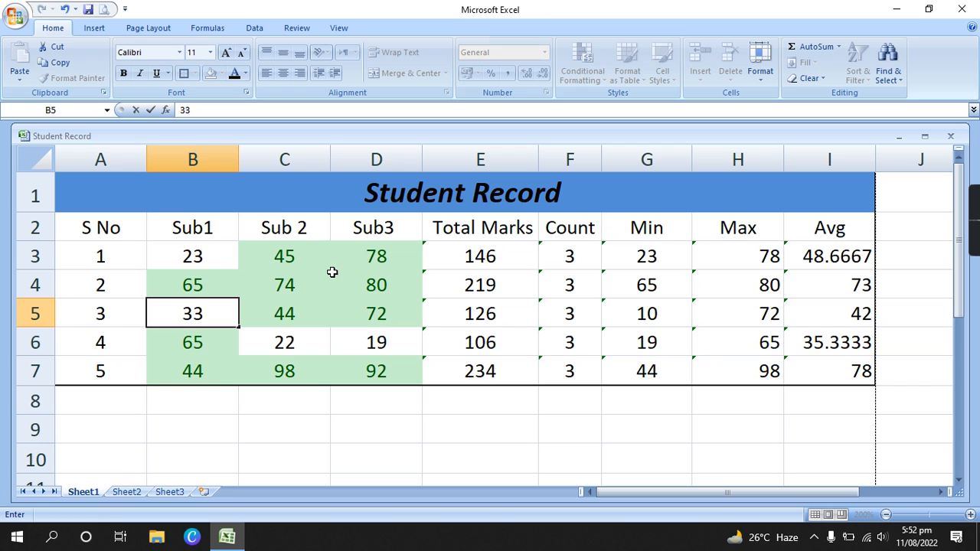
{"action": "key", "text": "Tab"}
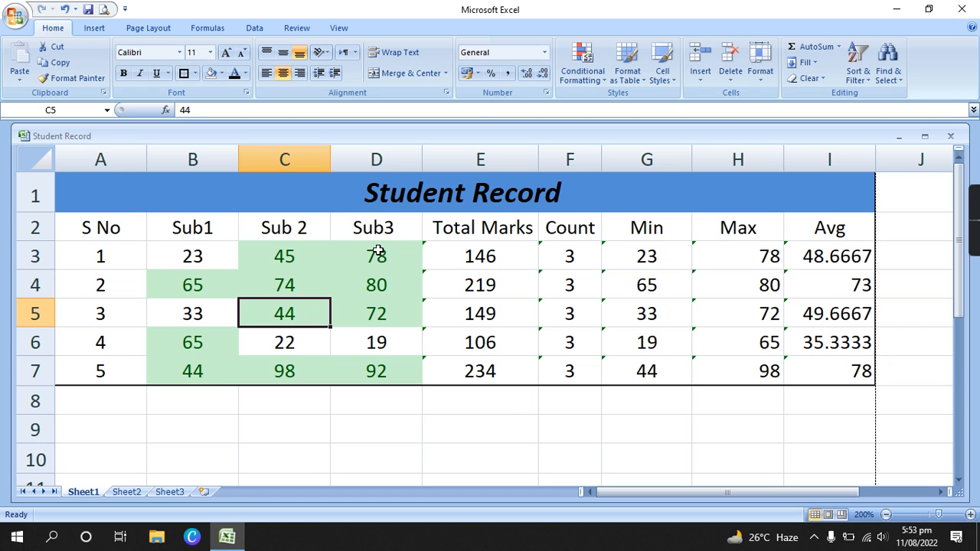
Add a Less Than highlight rule to the marks in B3:D7, using 33 with Light Red Fill with Dark Red Text.
{"action": "left_click_drag", "start_coordinate": [157, 251], "coordinate": [381, 370]}
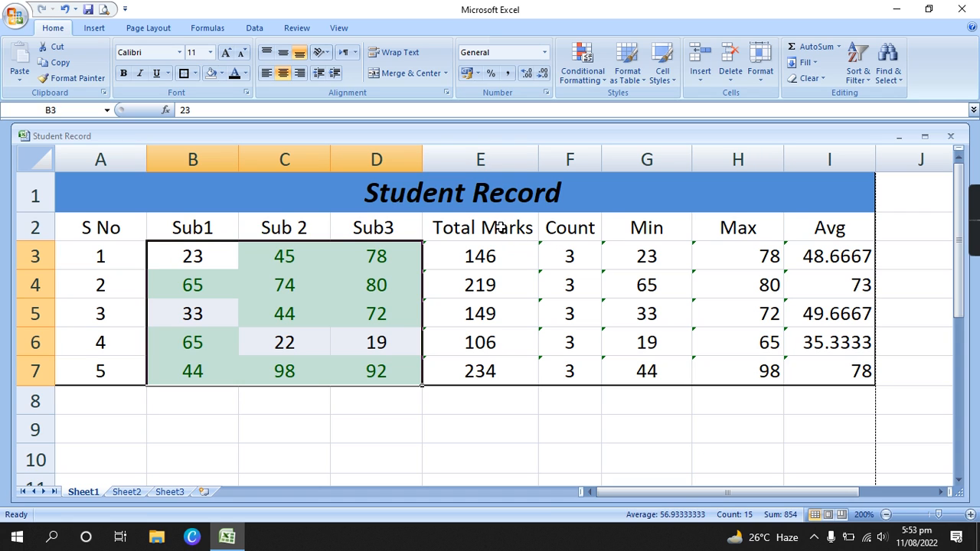
{"action": "key", "text": "alt+h"}
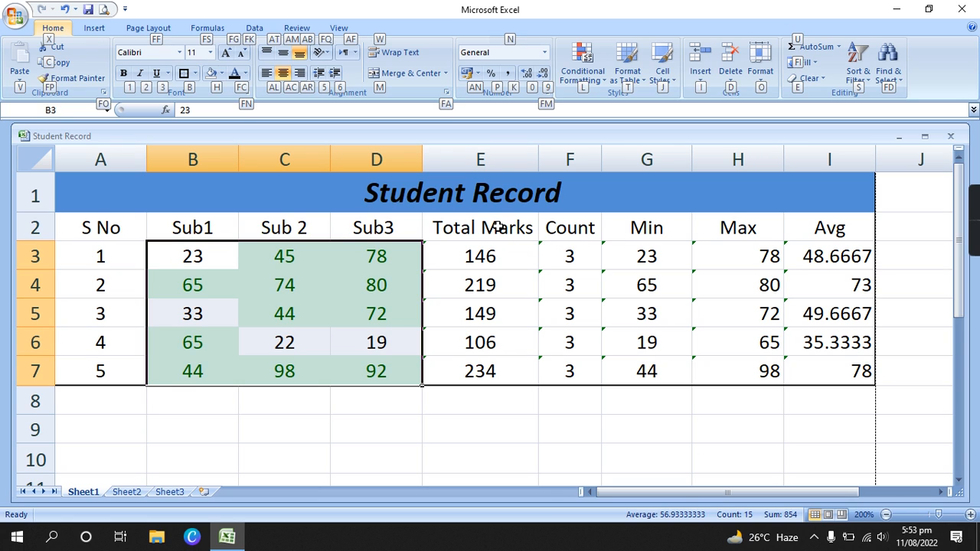
{"action": "key", "text": "l"}
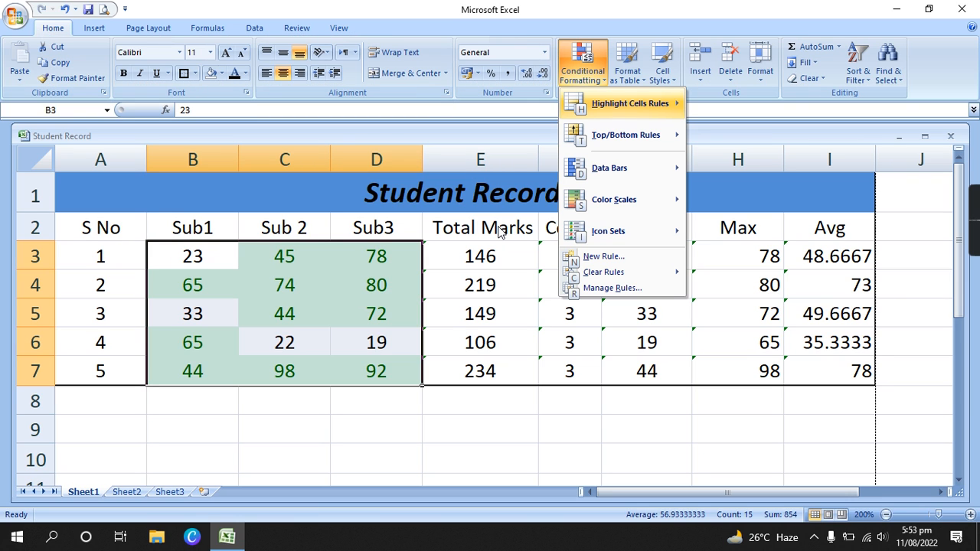
{"action": "key", "text": "h"}
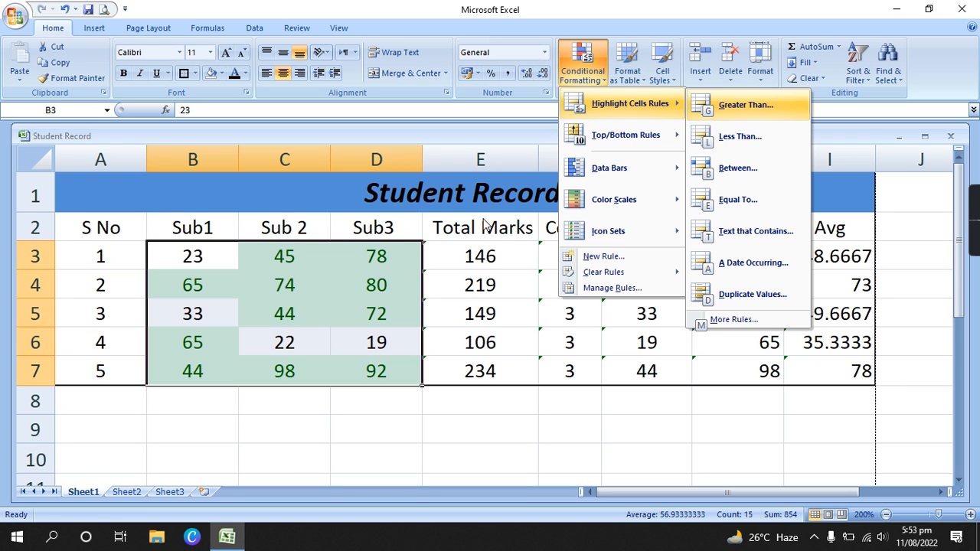
{"action": "key", "text": "Down"}
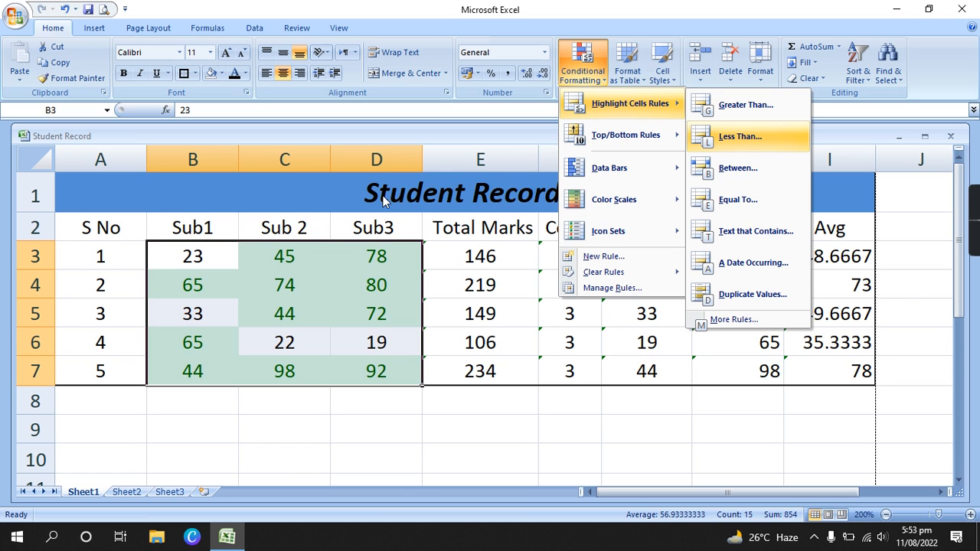
{"action": "key", "text": "Return"}
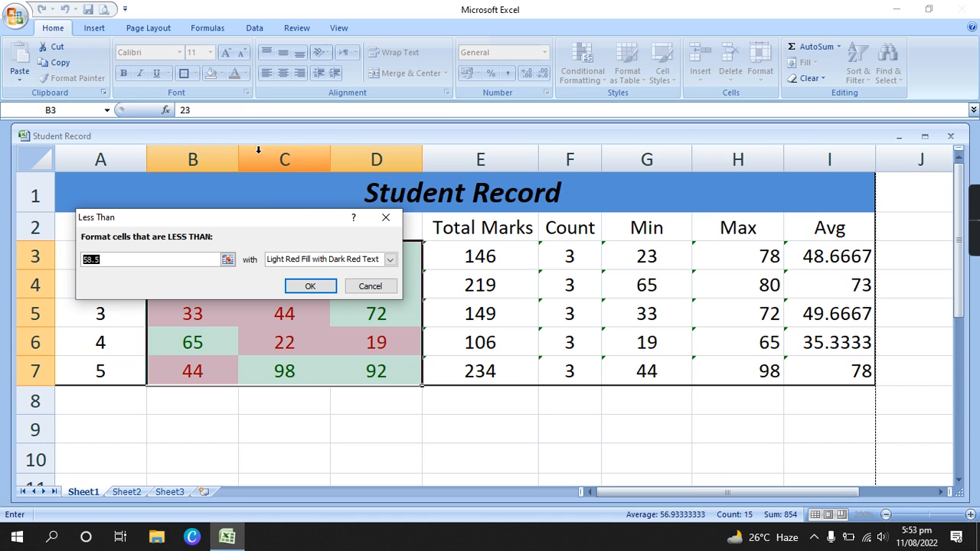
{"action": "key", "text": "BackSpace"}
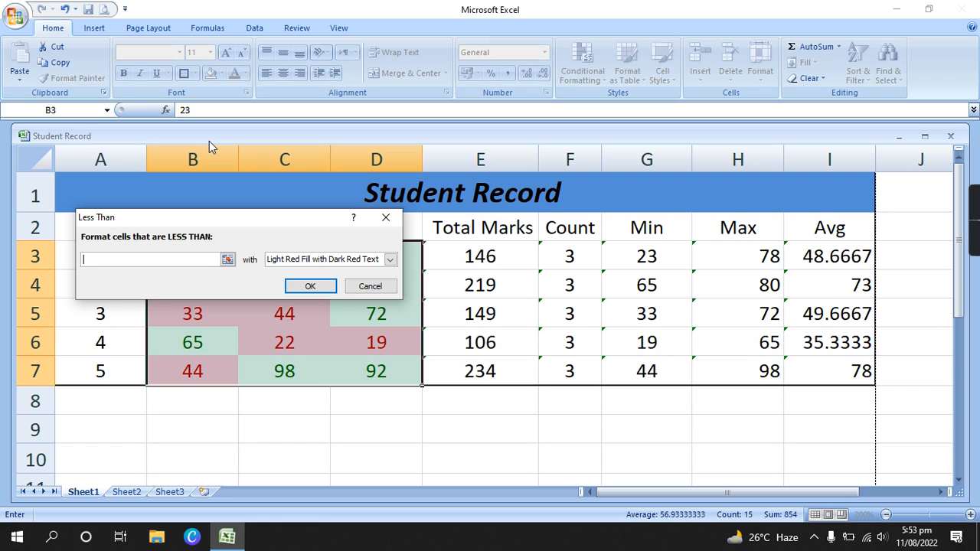
{"action": "type", "text": "33"}
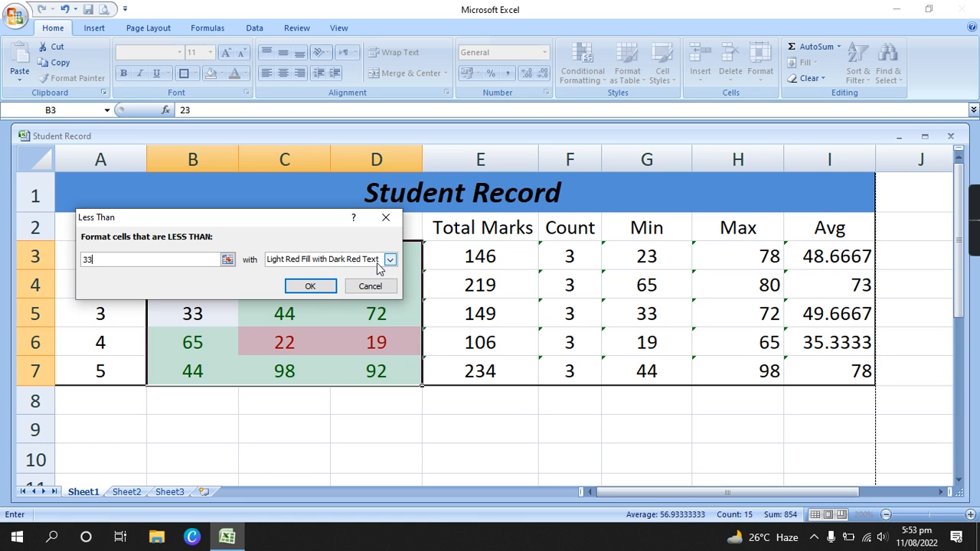
{"action": "left_click", "coordinate": [310, 287]}
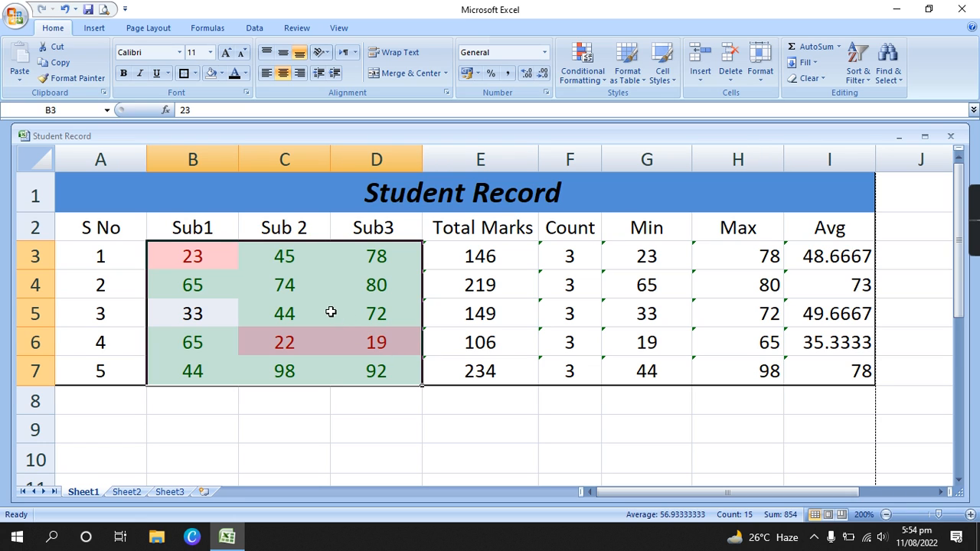
{"action": "left_click", "coordinate": [218, 320]}
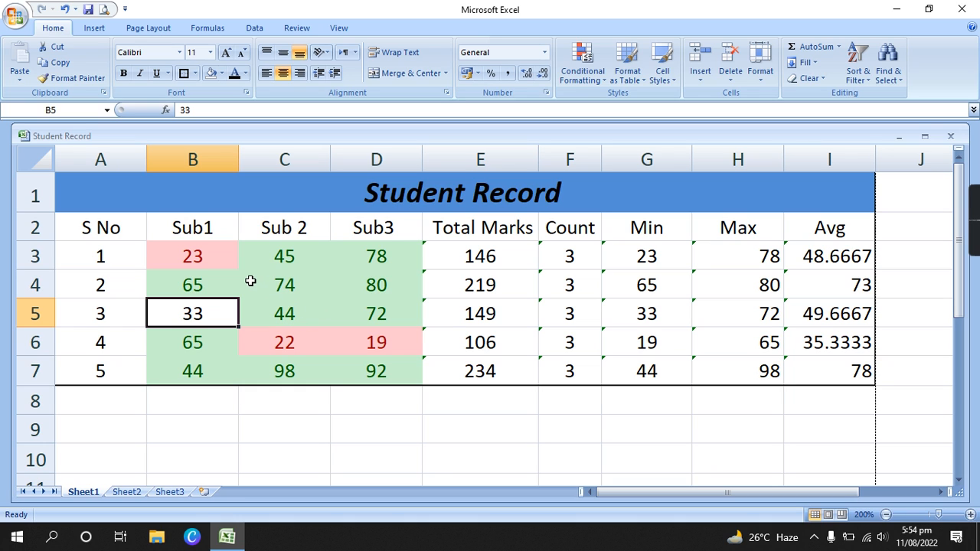
Start an Equal To highlight rule for the marks in B3:D7 with 33 as the comparison value.
{"action": "left_click", "coordinate": [241, 463]}
{"action": "left_click_drag", "start_coordinate": [190, 256], "coordinate": [376, 357]}
{"action": "key", "text": "alt"}
{"action": "key", "text": "h"}
{"action": "key", "text": "l"}
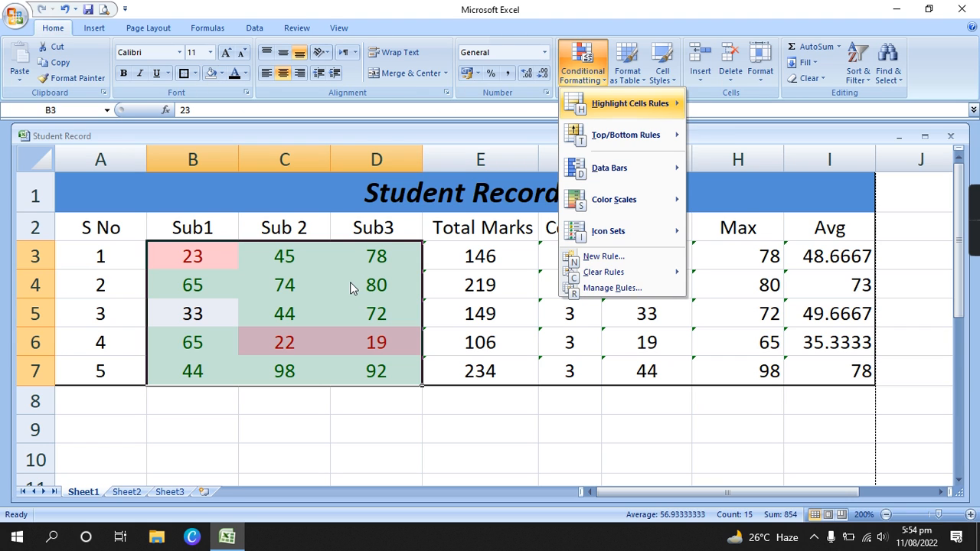
{"action": "key", "text": "h"}
{"action": "key", "text": "Down"}
{"action": "key", "text": "Down"}
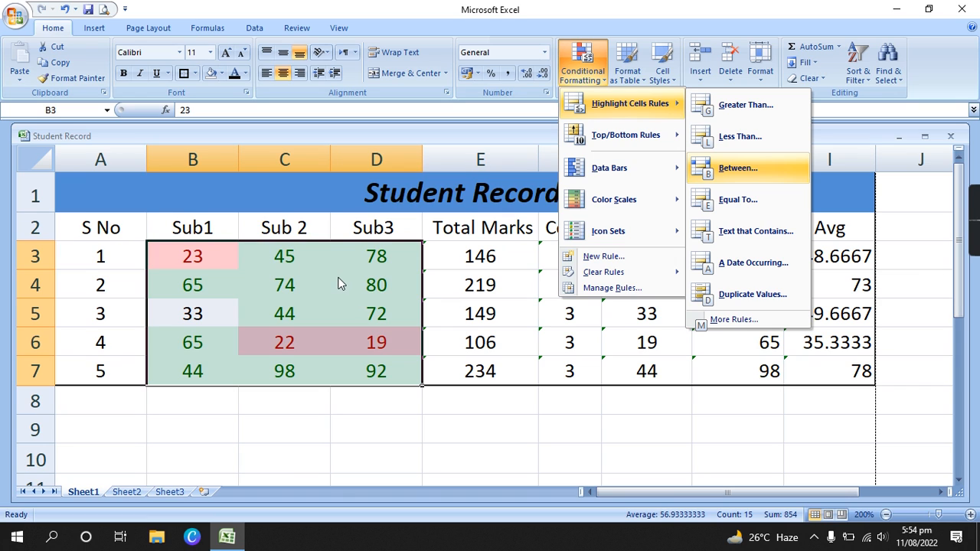
{"action": "key", "text": "Down"}
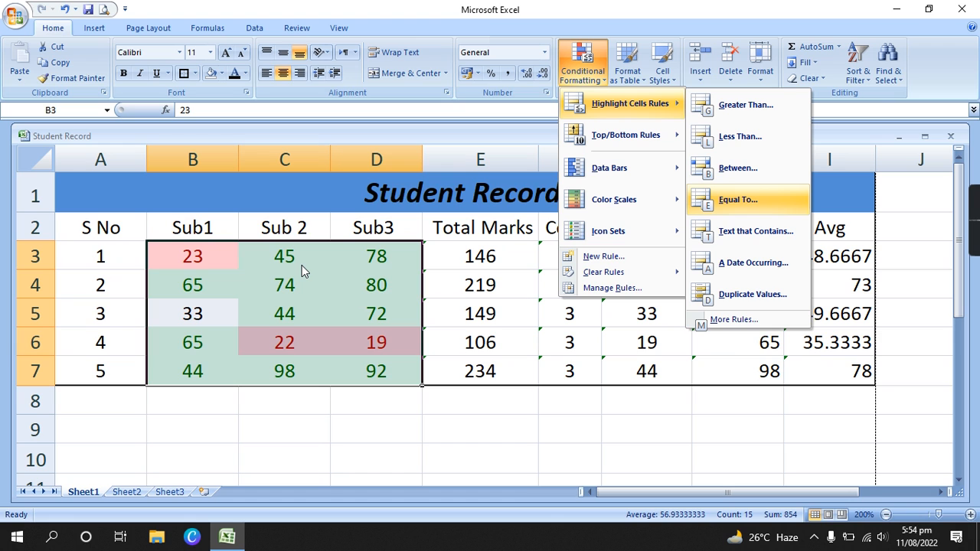
{"action": "key", "text": "Return"}
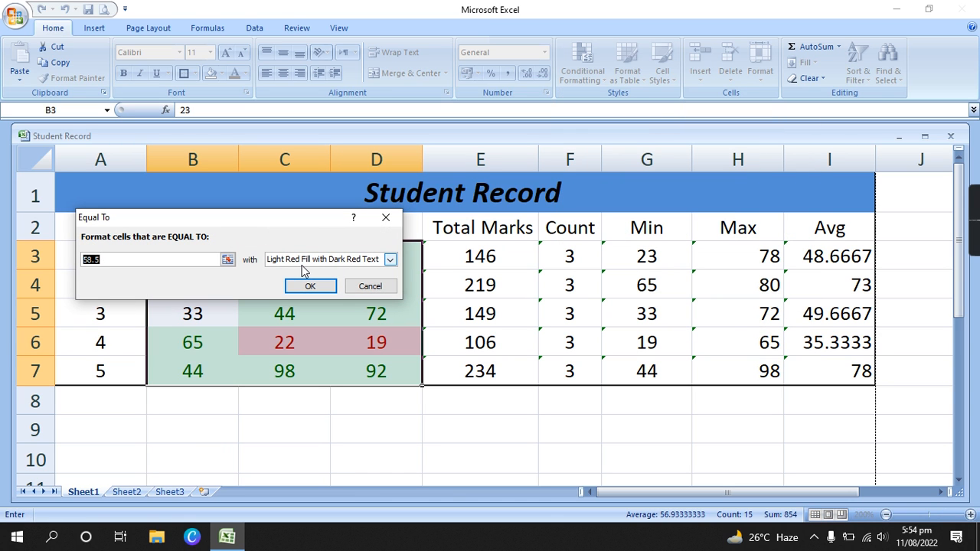
{"action": "key", "text": "BackSpace"}
{"action": "type", "text": "33"}
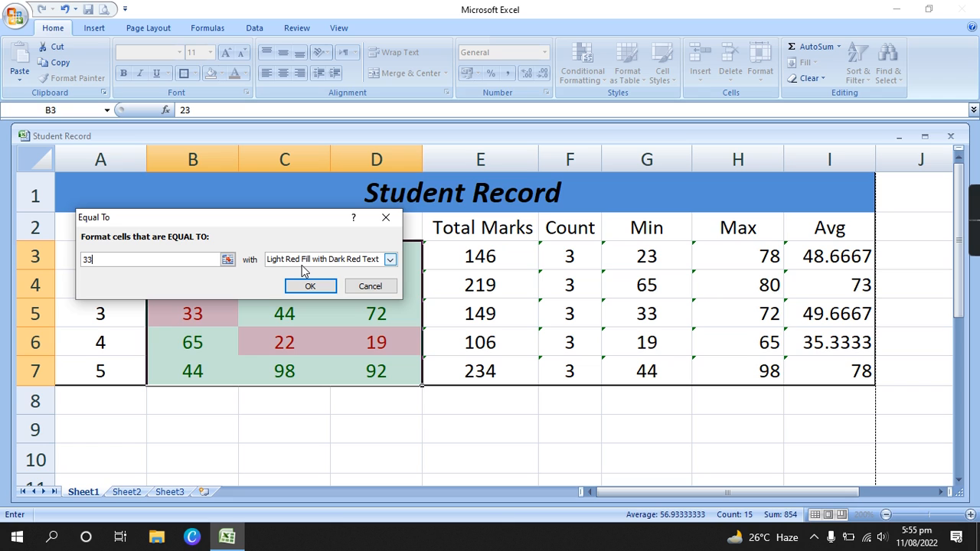
Try the yellow fill, green fill, Light Red Fill, Red Text and Red Border formats for the Equal To rule.
{"action": "left_click", "coordinate": [390, 260]}
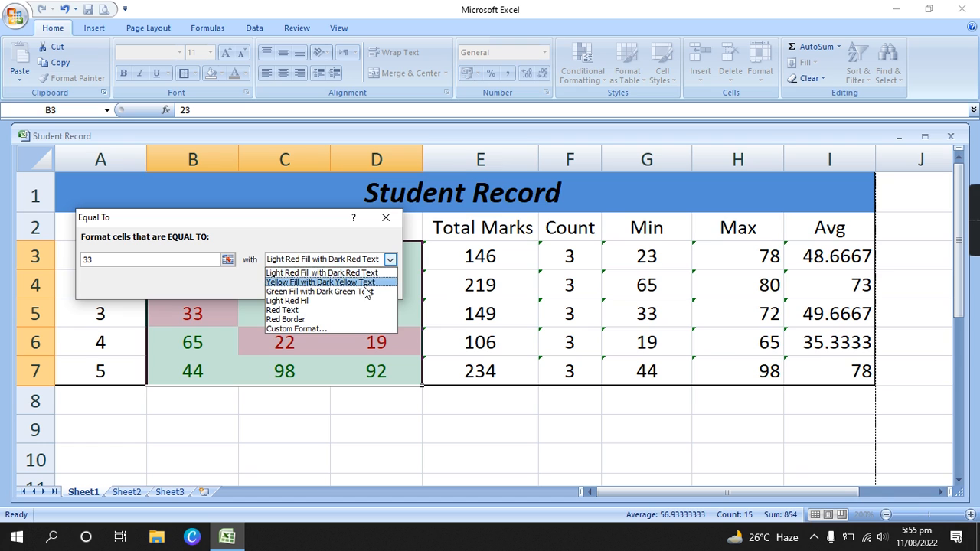
{"action": "left_click", "coordinate": [360, 282]}
{"action": "left_click", "coordinate": [390, 259]}
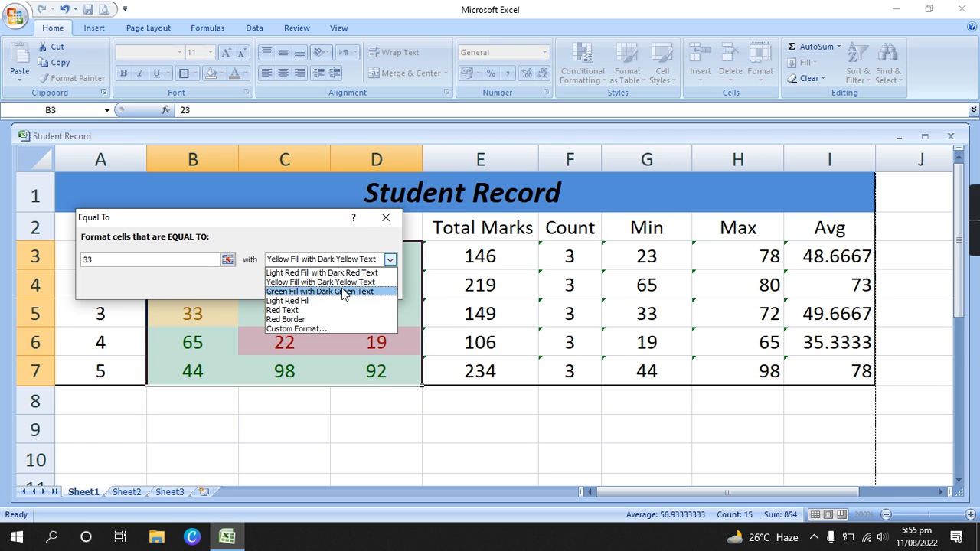
{"action": "left_click", "coordinate": [367, 290]}
{"action": "left_click", "coordinate": [390, 260]}
{"action": "left_click", "coordinate": [364, 301]}
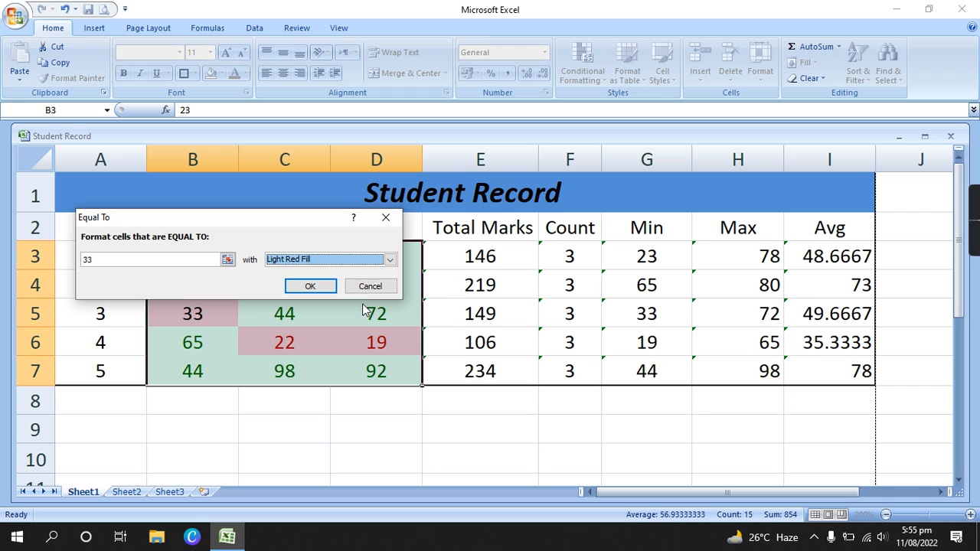
{"action": "left_click", "coordinate": [391, 261]}
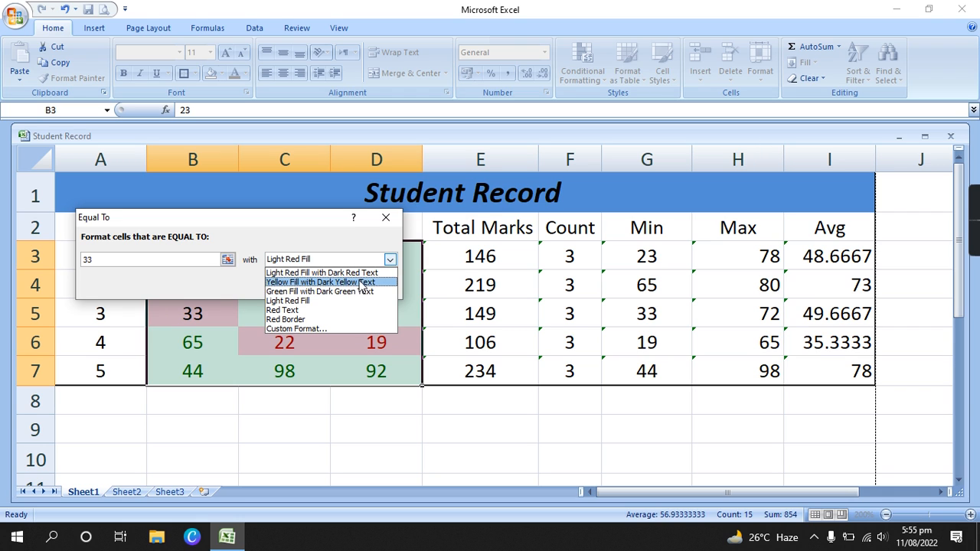
{"action": "left_click", "coordinate": [330, 309]}
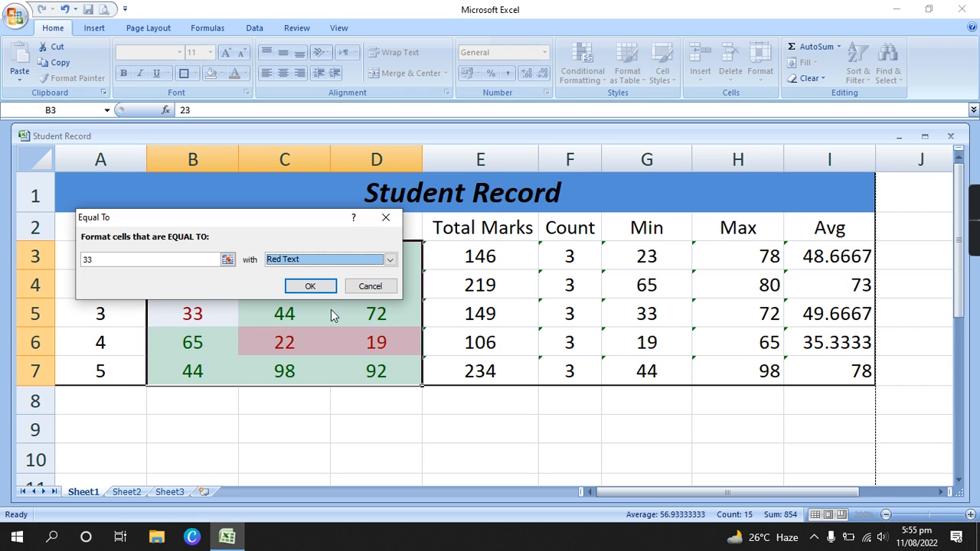
{"action": "left_click", "coordinate": [389, 259]}
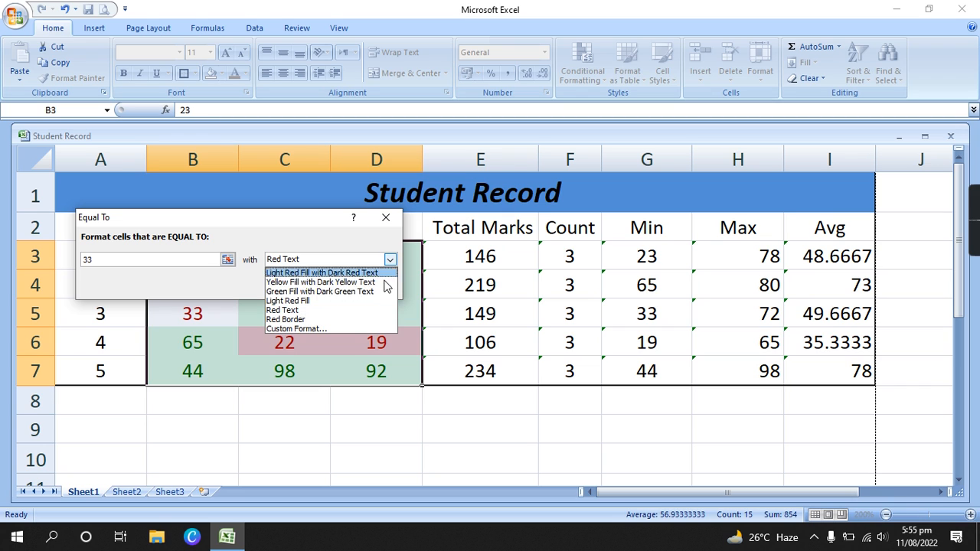
{"action": "left_click", "coordinate": [323, 320]}
Apply the Equal To rule with Green Fill with Dark Green Text and deselect the marks.
{"action": "left_click", "coordinate": [390, 259]}
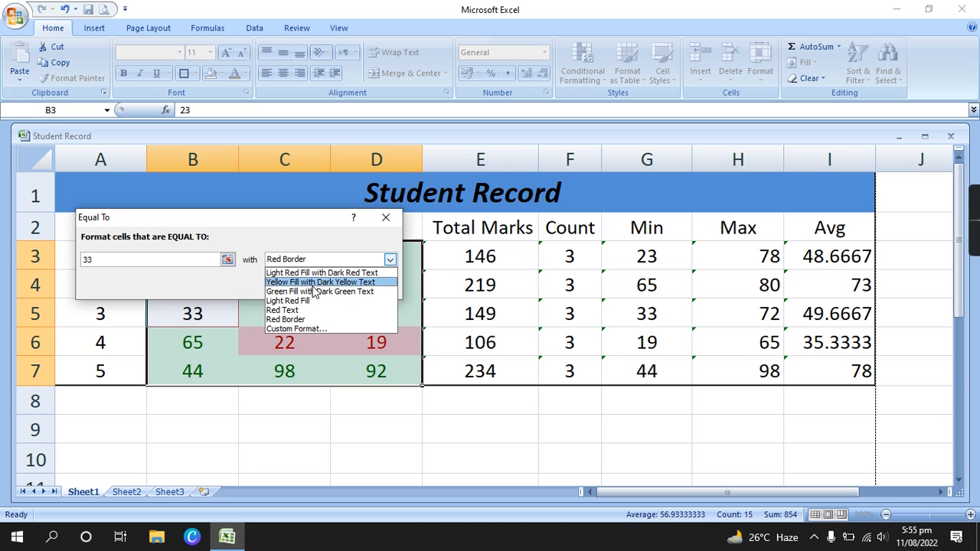
{"action": "left_click", "coordinate": [363, 292]}
{"action": "left_click", "coordinate": [313, 284]}
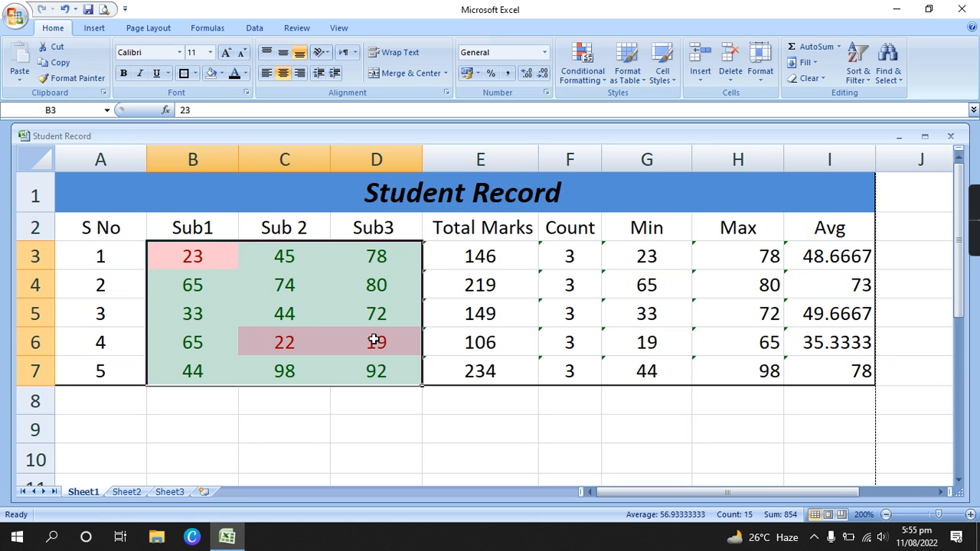
{"action": "left_click", "coordinate": [400, 421]}
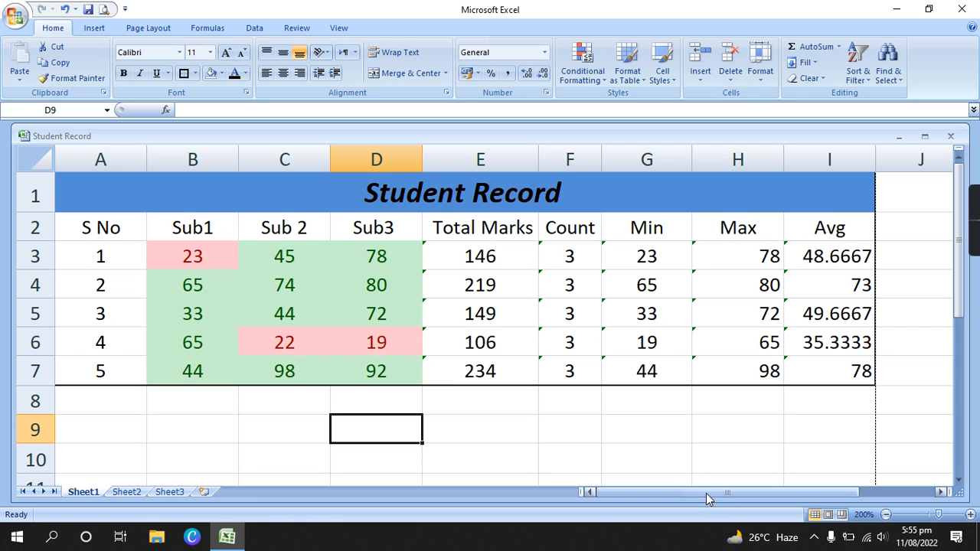
{"action": "left_click", "coordinate": [586, 80]}
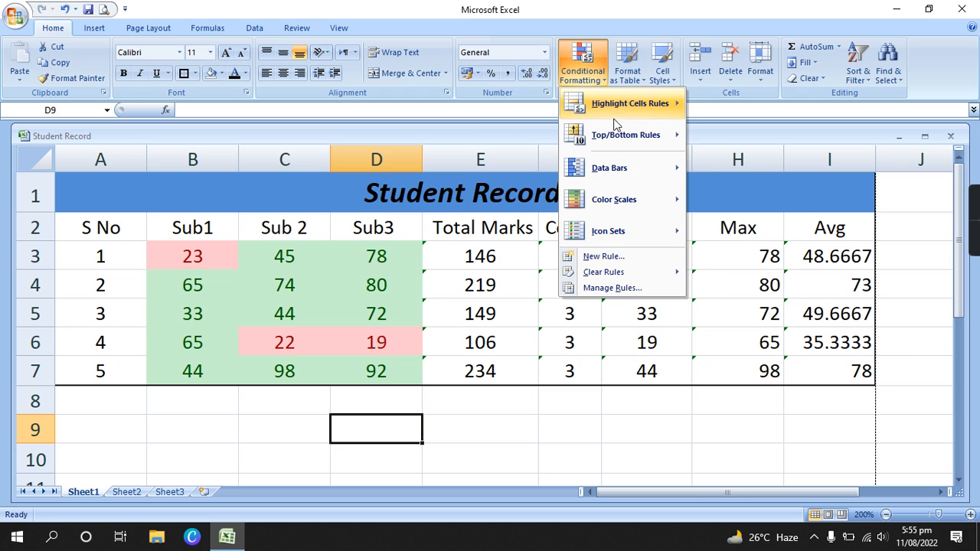
{"action": "mouse_move", "coordinate": [667, 106]}
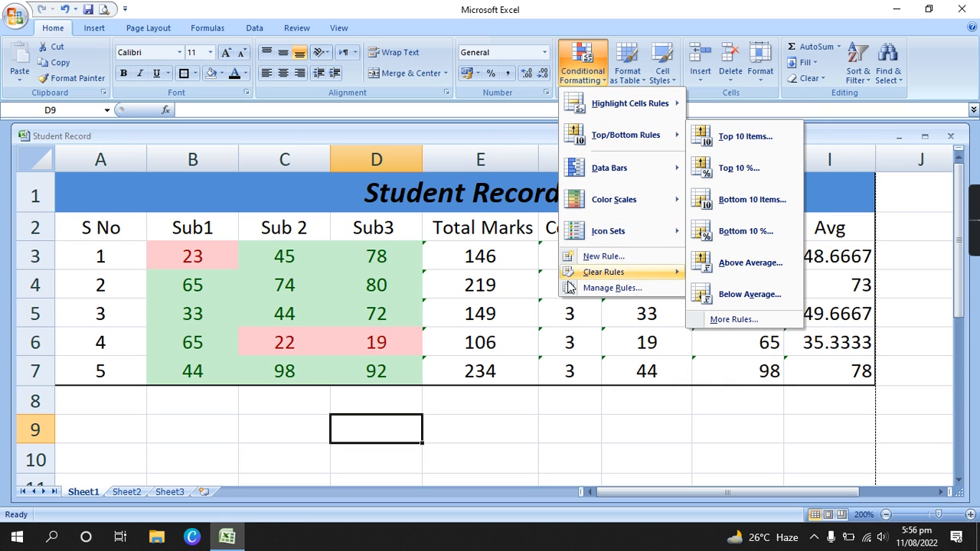
{"action": "left_click", "coordinate": [525, 404]}
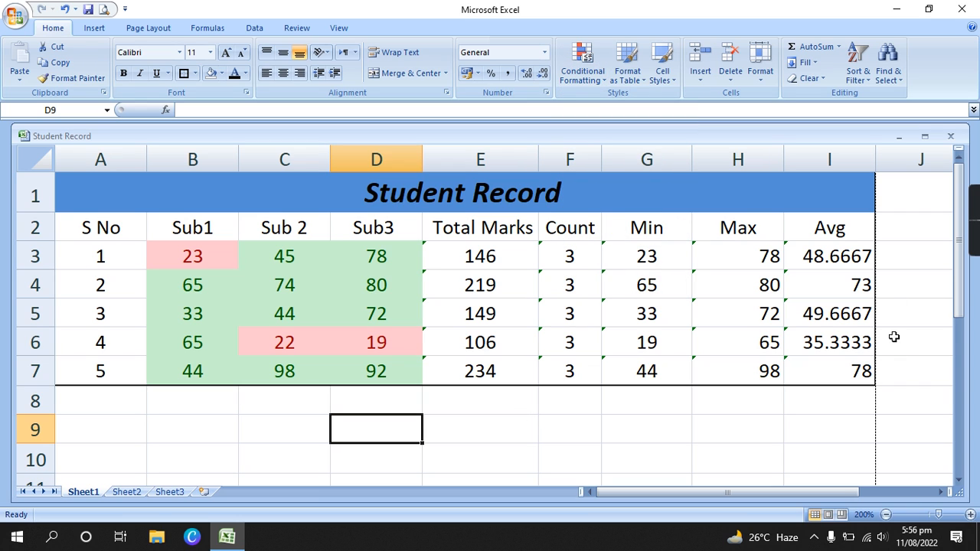
{"action": "mouse_move", "coordinate": [970, 230]}
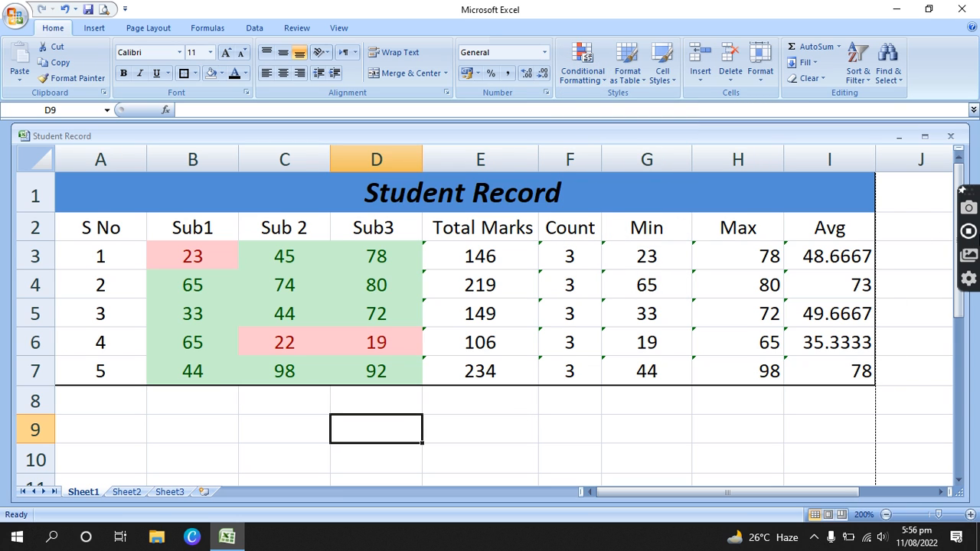